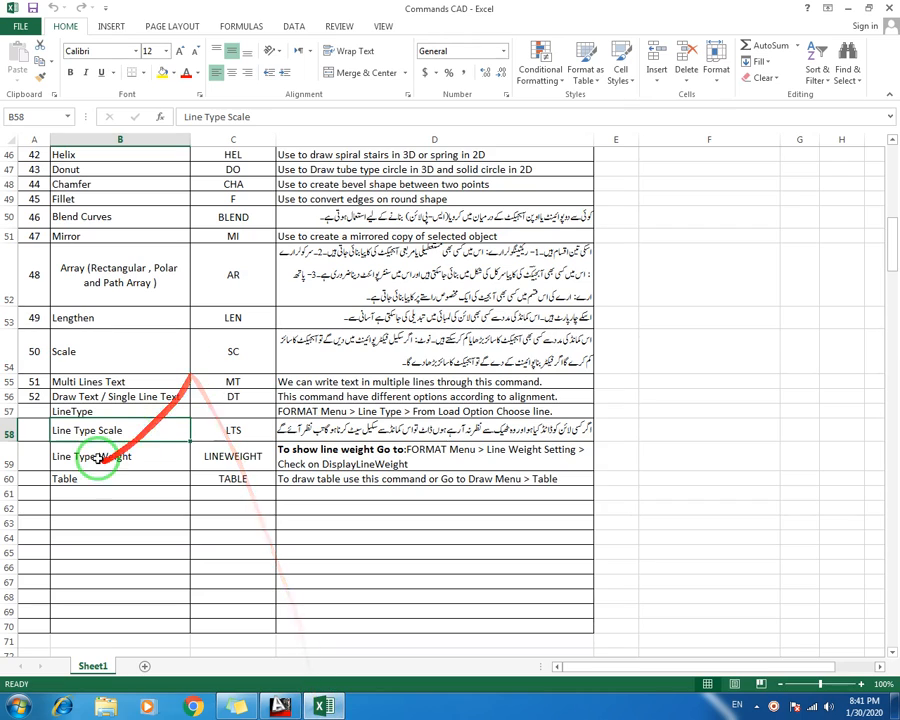
Switch from the spreadsheet's LineType entry to AutoCAD and display the menu bar
{"action": "left_click", "coordinate": [79, 413]}
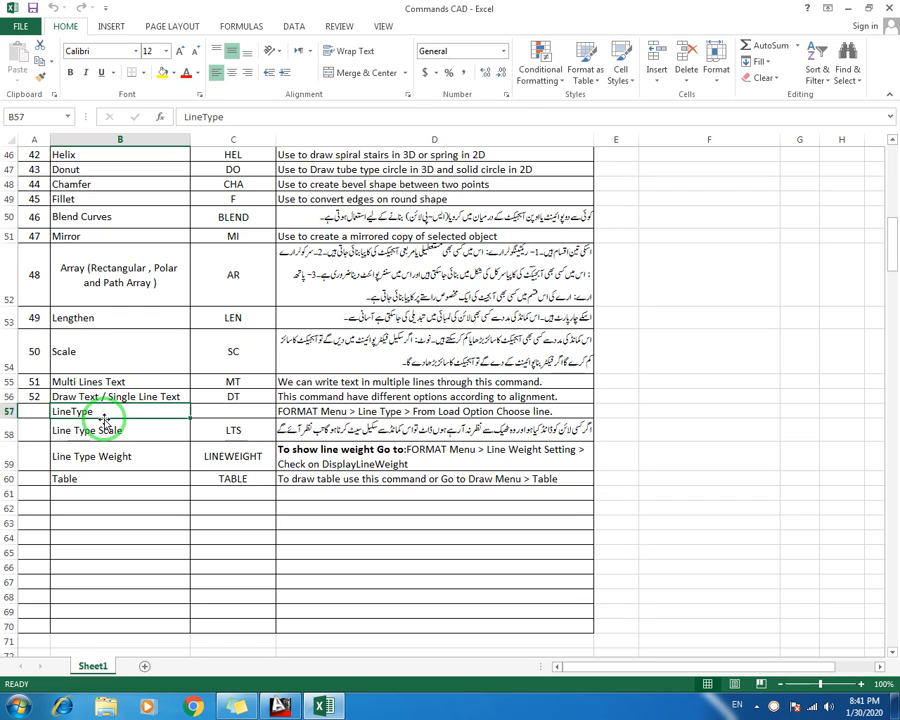
{"action": "left_click", "coordinate": [296, 412]}
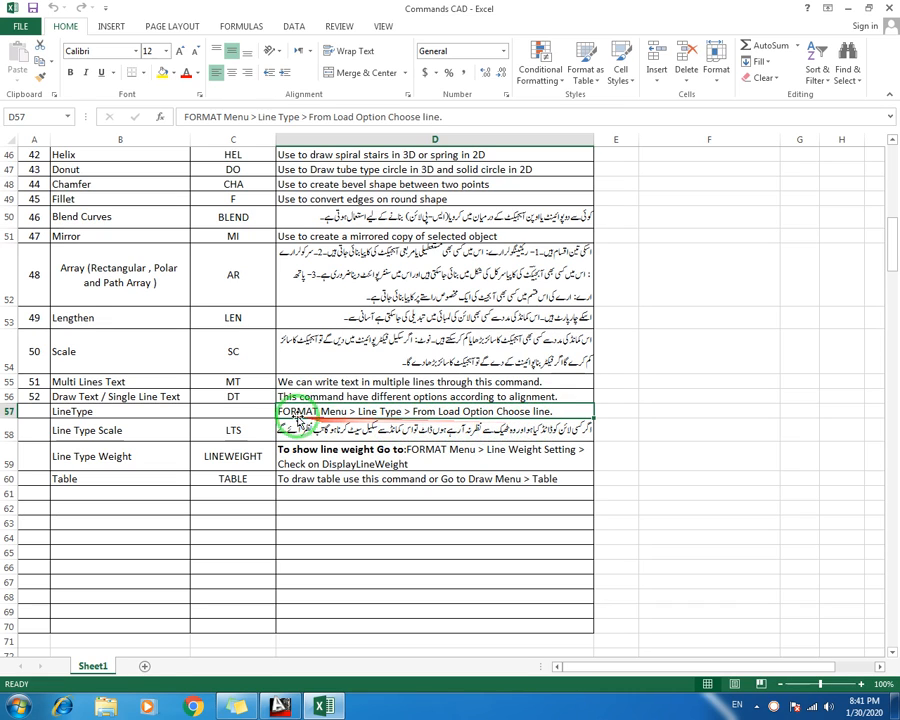
{"action": "left_click", "coordinate": [283, 707]}
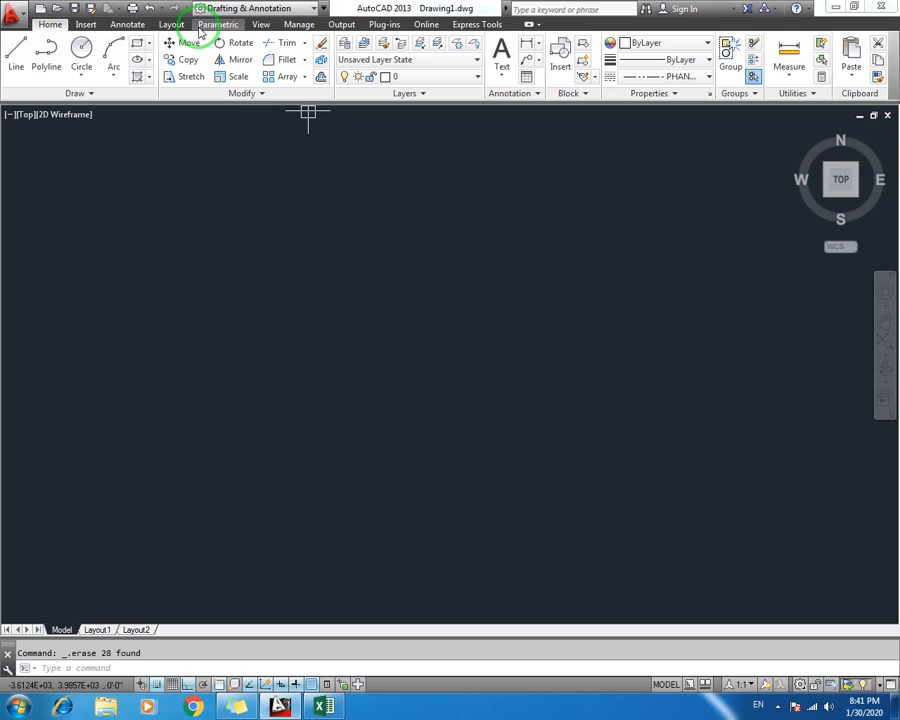
{"action": "left_click", "coordinate": [323, 9]}
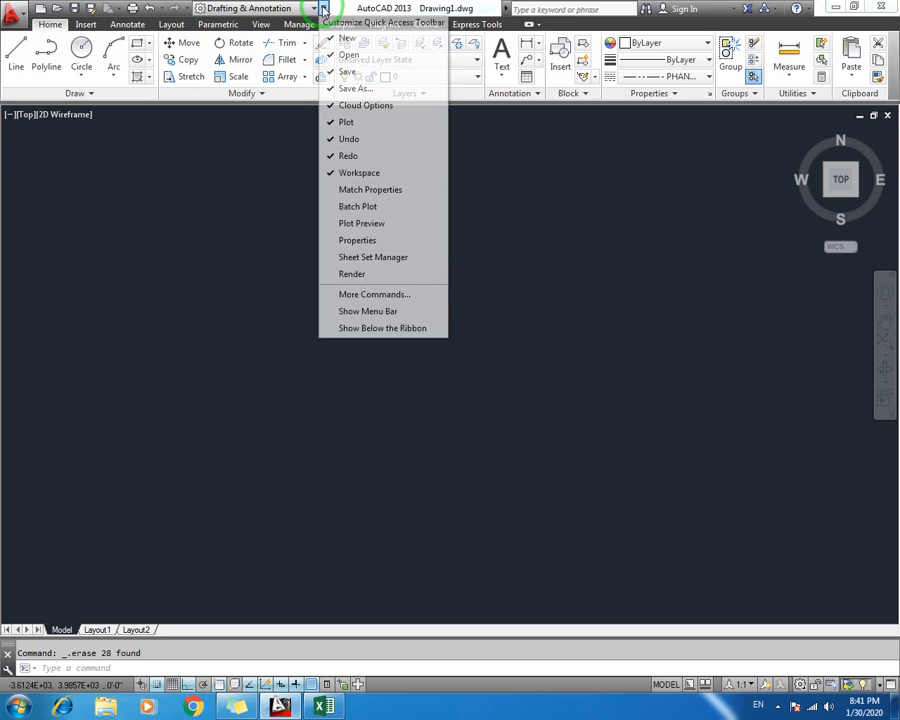
{"action": "left_click", "coordinate": [366, 312]}
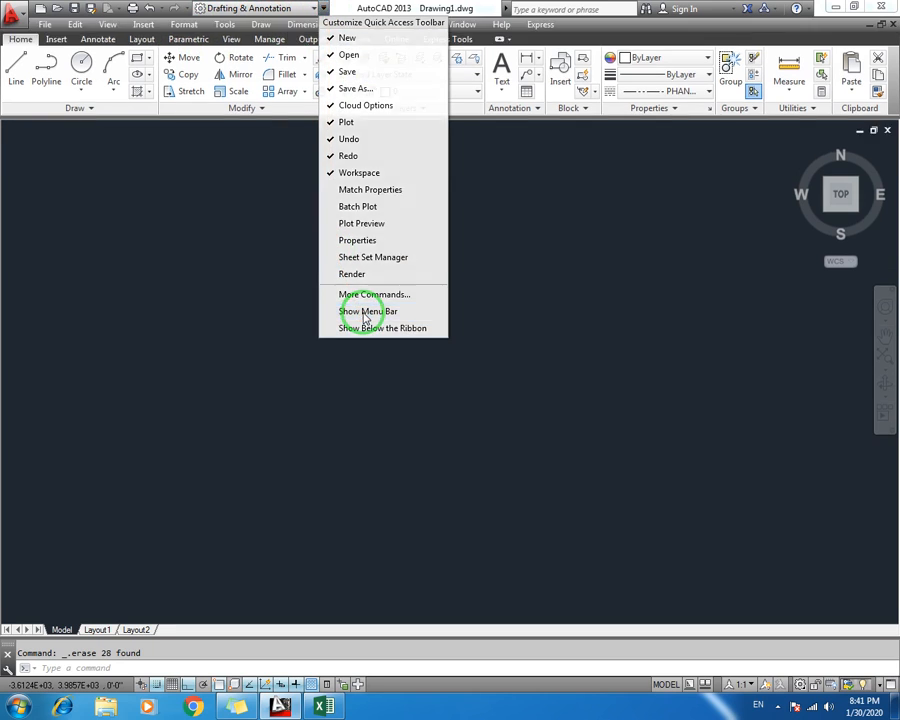
Load the ACAD_ISO02W100 ISO dash linetype from acad.lin through the Linetype Manager
{"action": "left_click", "coordinate": [186, 25]}
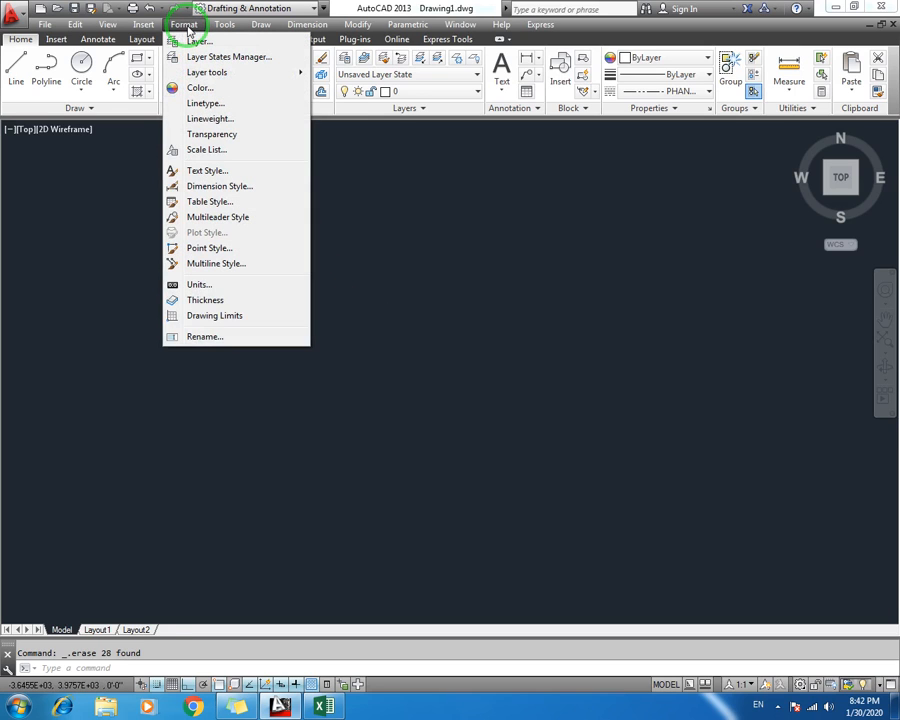
{"action": "left_click", "coordinate": [203, 104]}
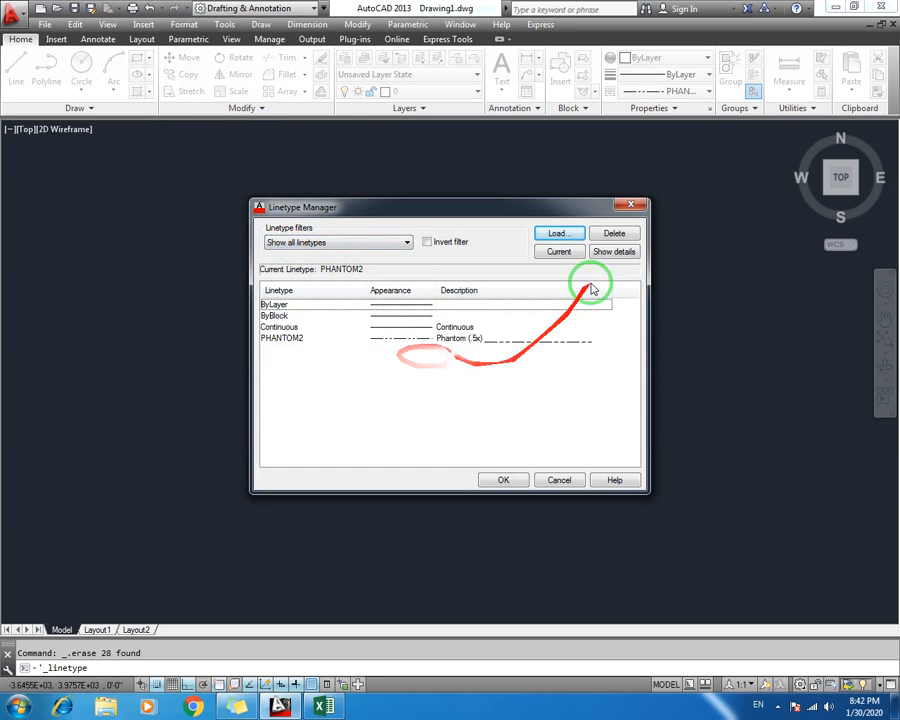
{"action": "left_click", "coordinate": [557, 236]}
{"action": "scroll", "coordinate": [583, 340], "scroll_direction": "down", "scroll_amount": 2}
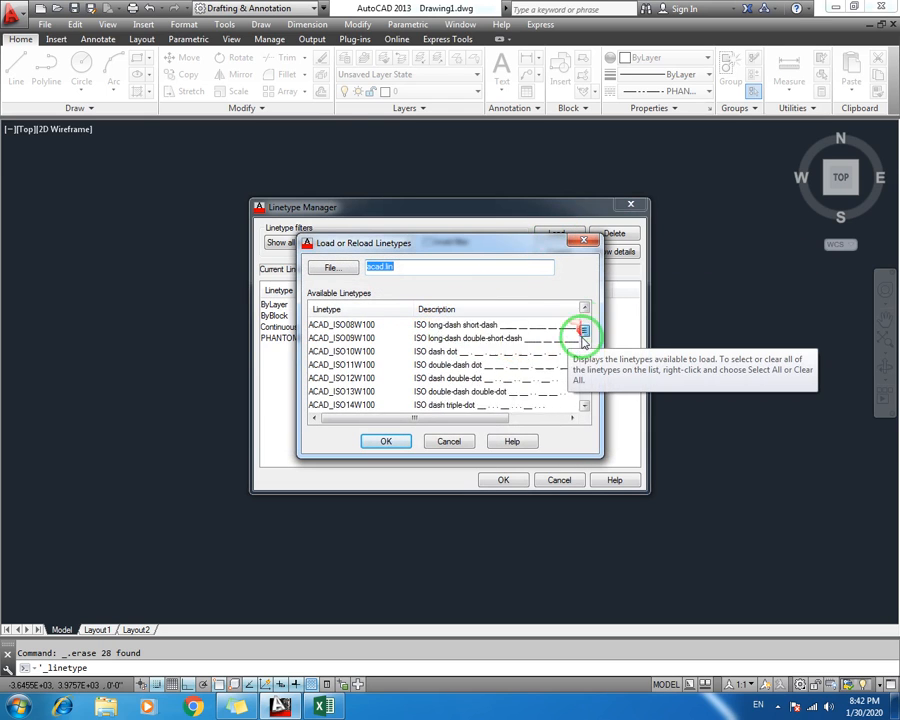
{"action": "mouse_move", "coordinate": [583, 340]}
{"action": "left_mouse_down"}
{"action": "mouse_move", "coordinate": [583, 402]}
{"action": "mouse_move", "coordinate": [584, 342]}
{"action": "left_mouse_up"}
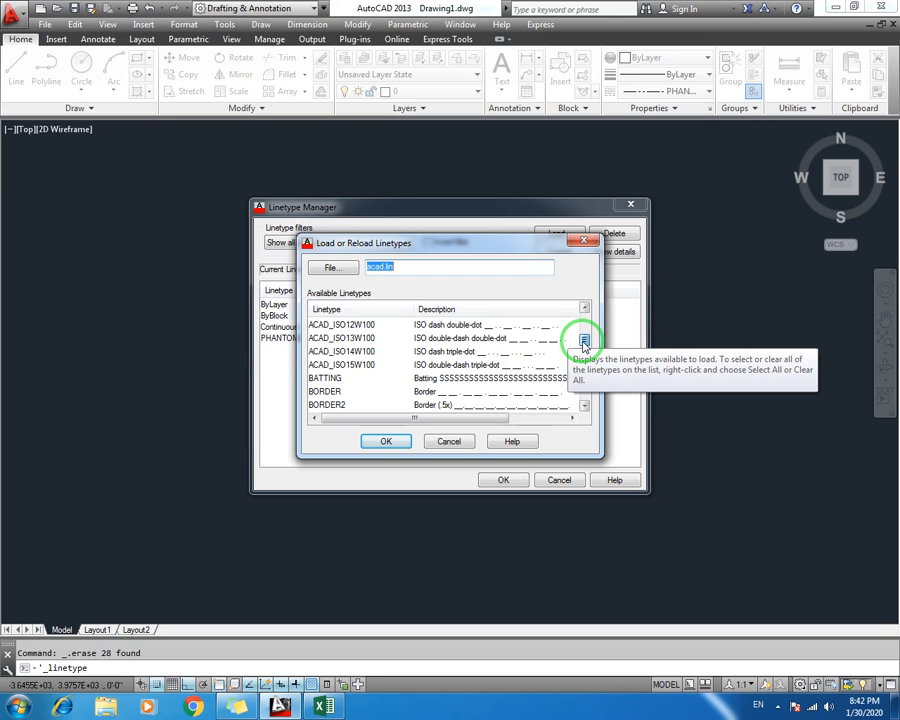
{"action": "left_click_drag", "start_coordinate": [584, 344], "coordinate": [510, 335]}
{"action": "left_click", "coordinate": [510, 327]}
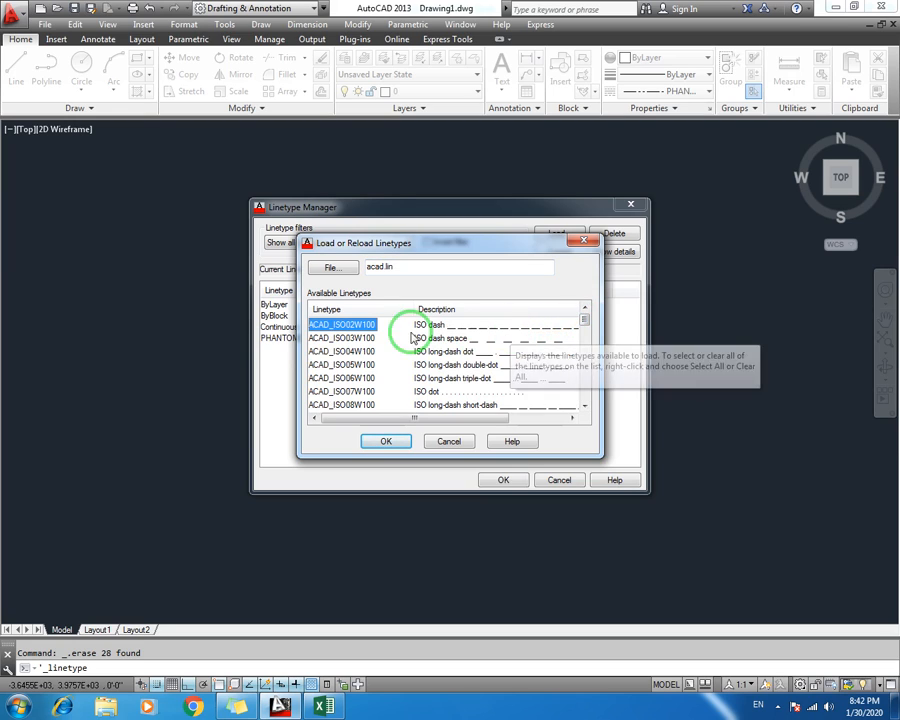
{"action": "left_click", "coordinate": [385, 441]}
Make ACAD_ISO02W100 the current linetype, dismissing the ISO plotting notice
{"action": "left_click", "coordinate": [395, 329]}
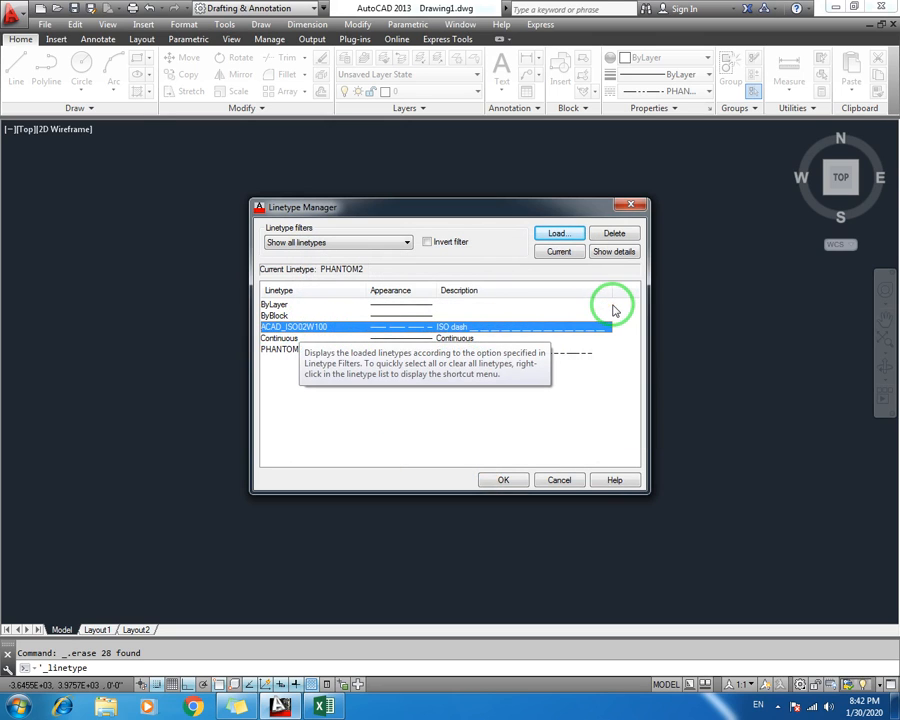
{"action": "left_click", "coordinate": [559, 253]}
{"action": "left_click", "coordinate": [515, 482]}
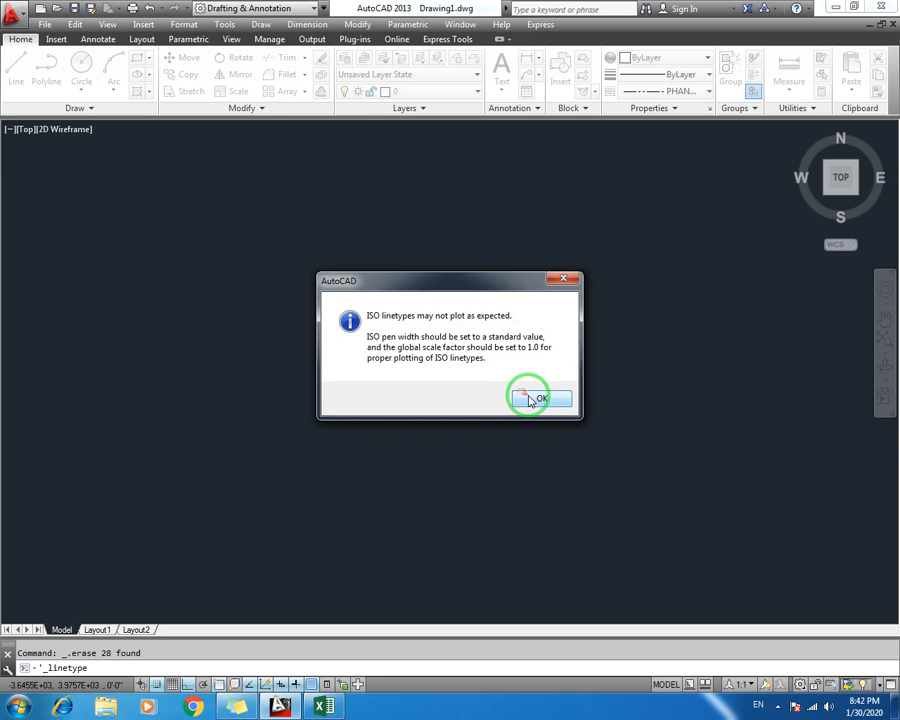
{"action": "left_click", "coordinate": [536, 399]}
{"action": "key", "text": "Escape"}
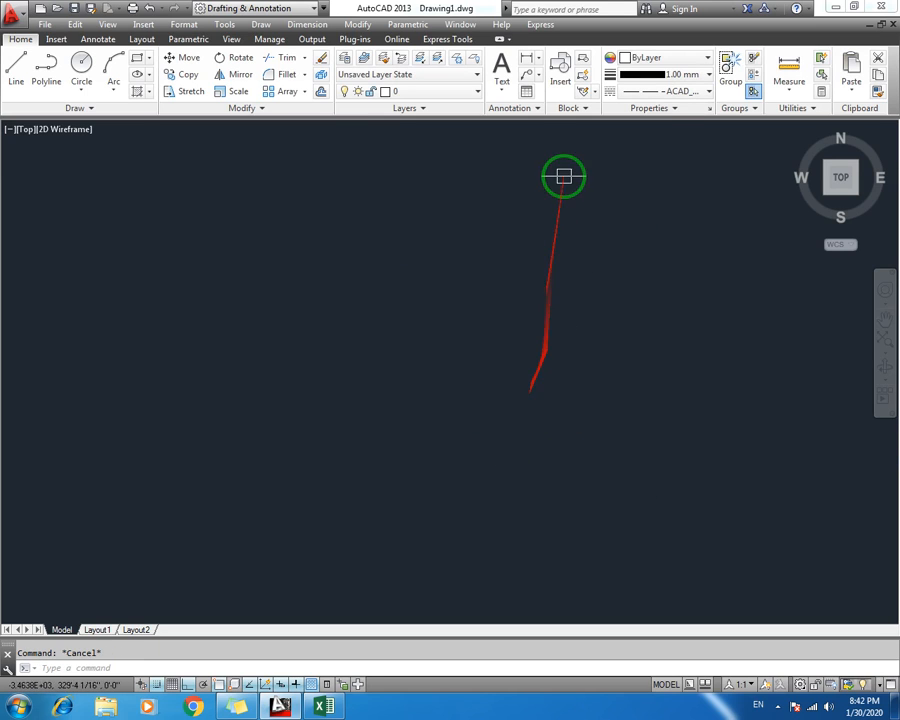
{"action": "left_click", "coordinate": [686, 94]}
{"action": "left_click", "coordinate": [686, 94]}
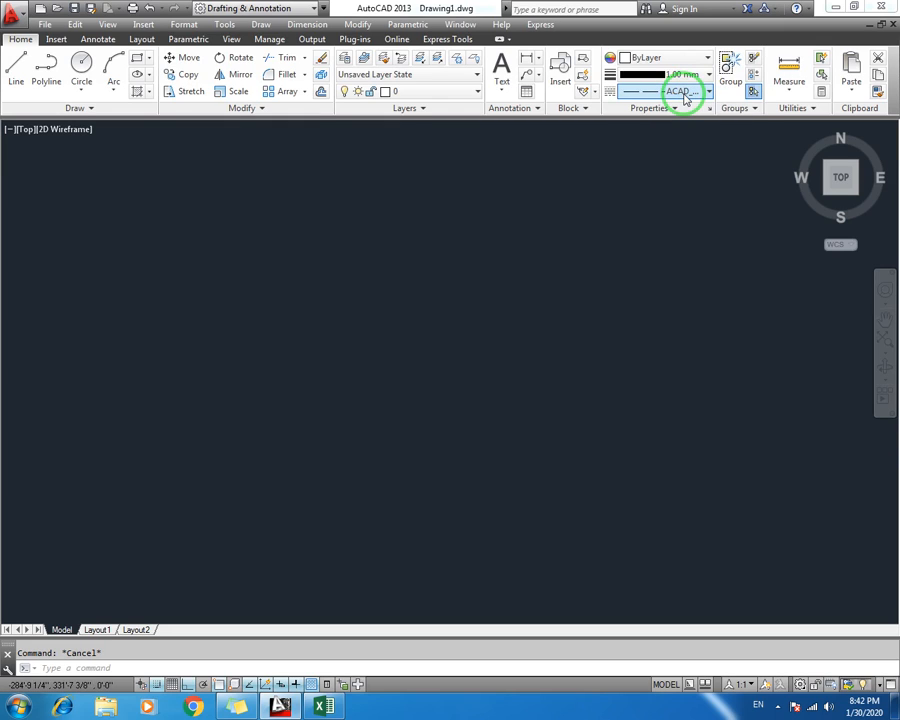
Draw a horizontal line 5' long in the middle of the empty drawing
{"action": "left_click", "coordinate": [293, 299]}
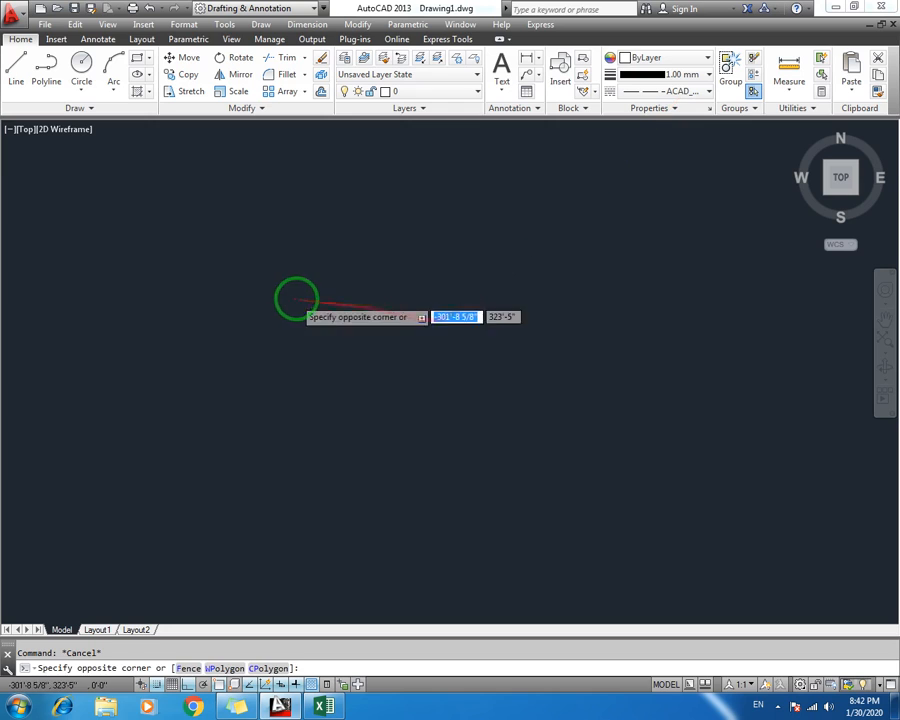
{"action": "key", "text": "Escape"}
{"action": "type", "text": "l"}
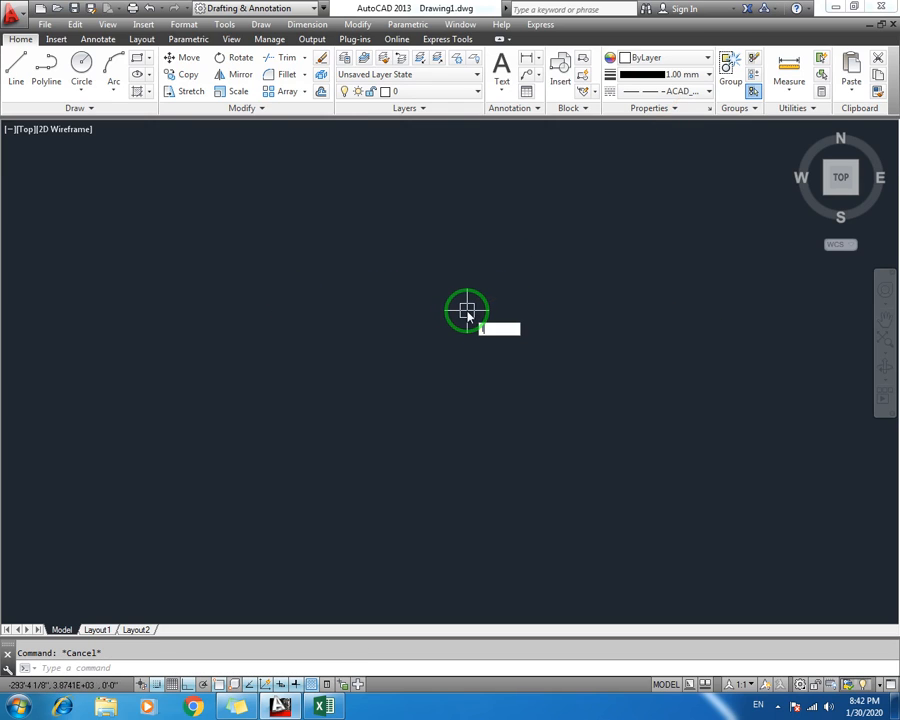
{"action": "key", "text": "Return"}
{"action": "left_click", "coordinate": [322, 309]}
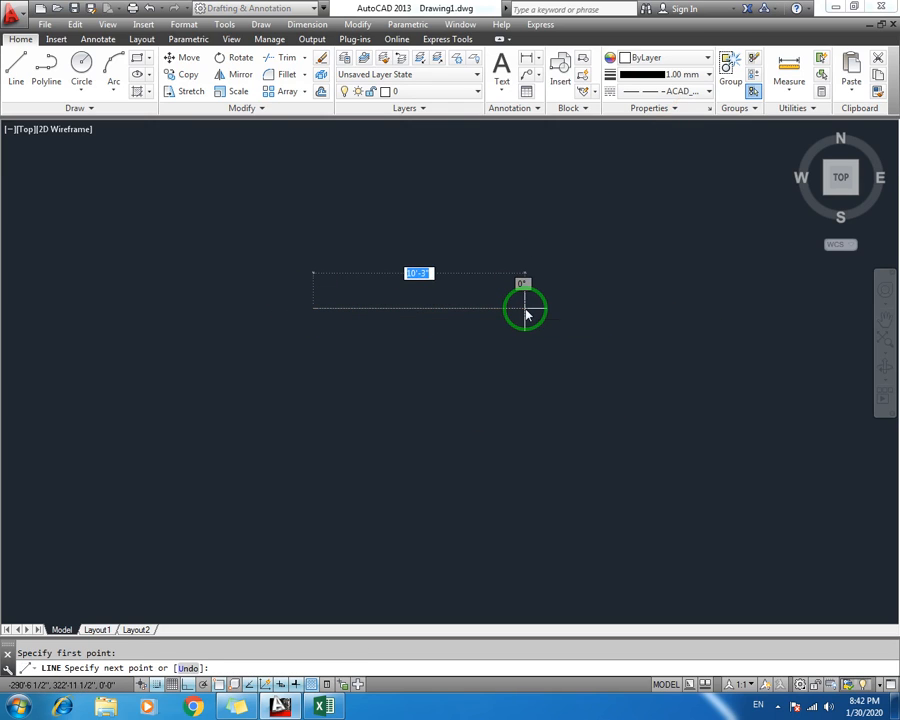
{"action": "type", "text": "5'"}
{"action": "key", "text": "Return"}
{"action": "key", "text": "Escape"}
Set the current lineweight for new objects to 0.30 mm
{"action": "scroll", "coordinate": [416, 304], "scroll_direction": "up", "scroll_amount": 5}
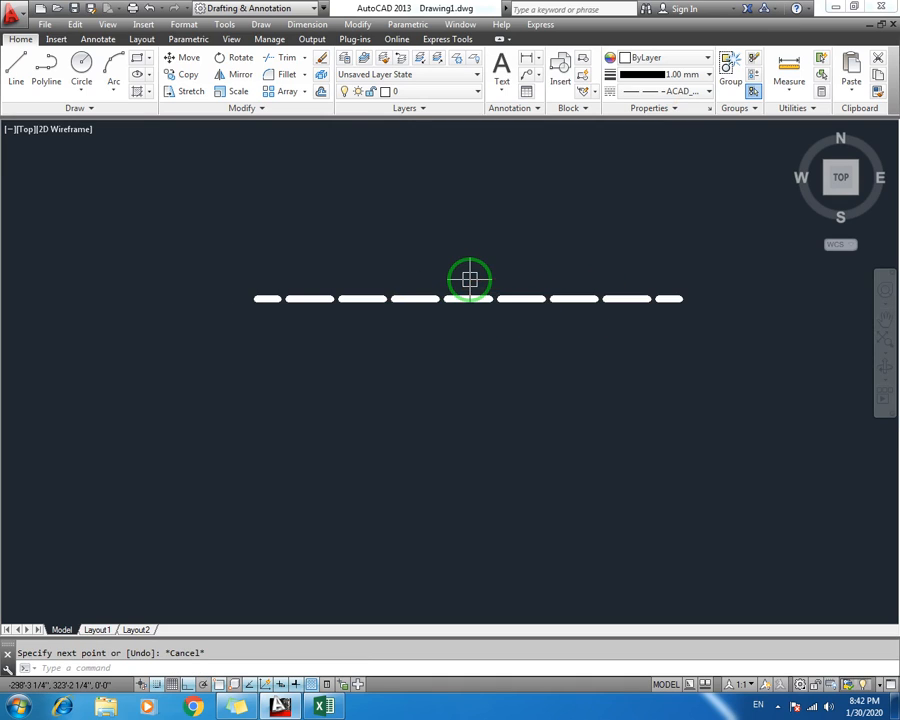
{"action": "scroll", "coordinate": [470, 280], "scroll_direction": "up", "scroll_amount": 2}
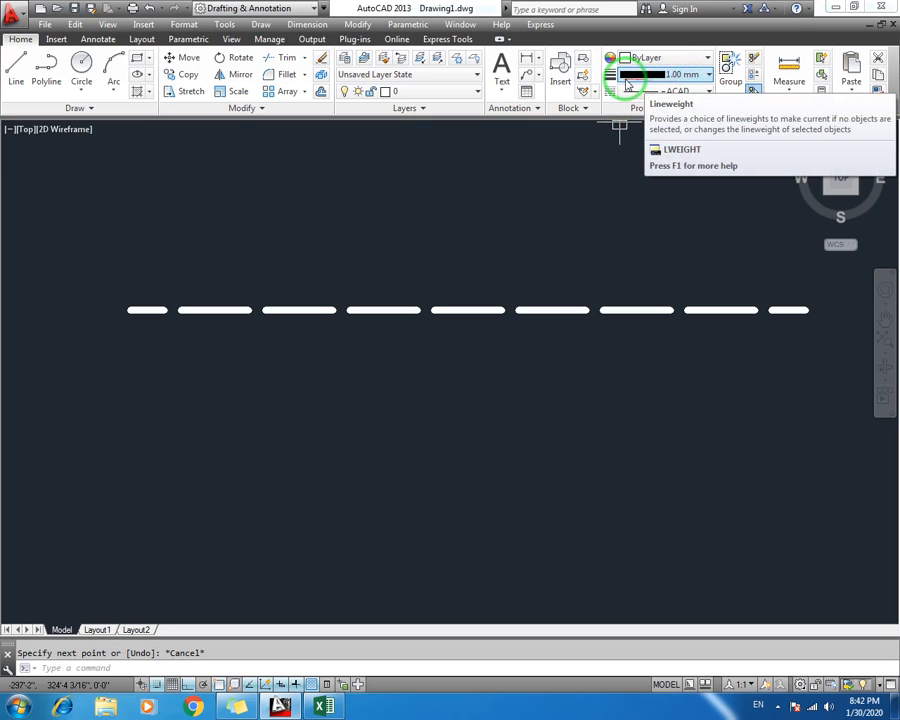
{"action": "left_click", "coordinate": [681, 76]}
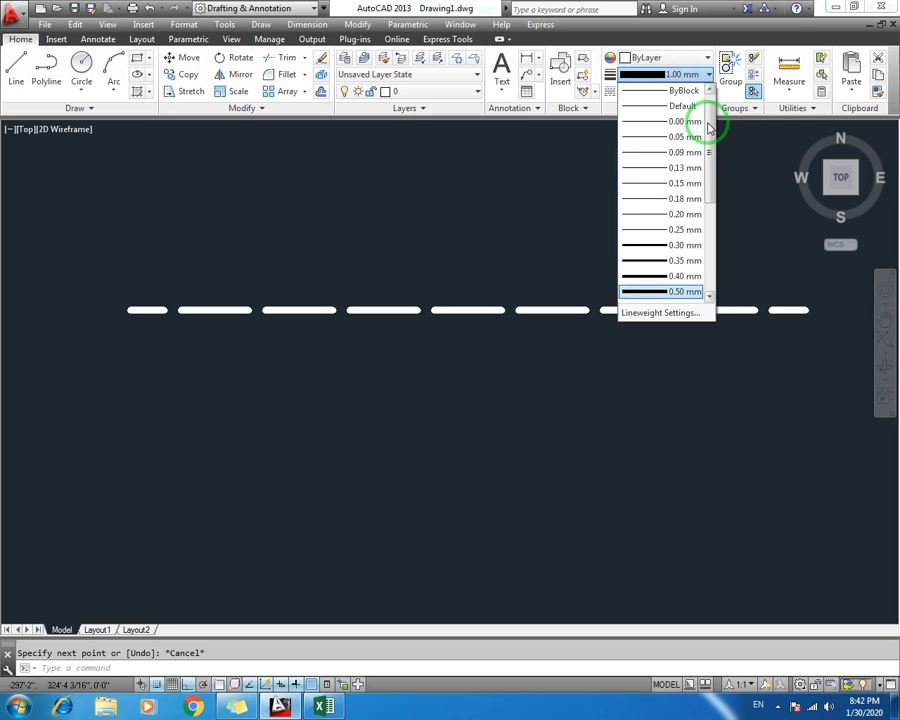
{"action": "left_click", "coordinate": [643, 245]}
Change the dashed line's lineweight to 0.13 mm and deselect it
{"action": "left_click", "coordinate": [599, 283]}
{"action": "left_click", "coordinate": [525, 346]}
{"action": "left_click", "coordinate": [680, 76]}
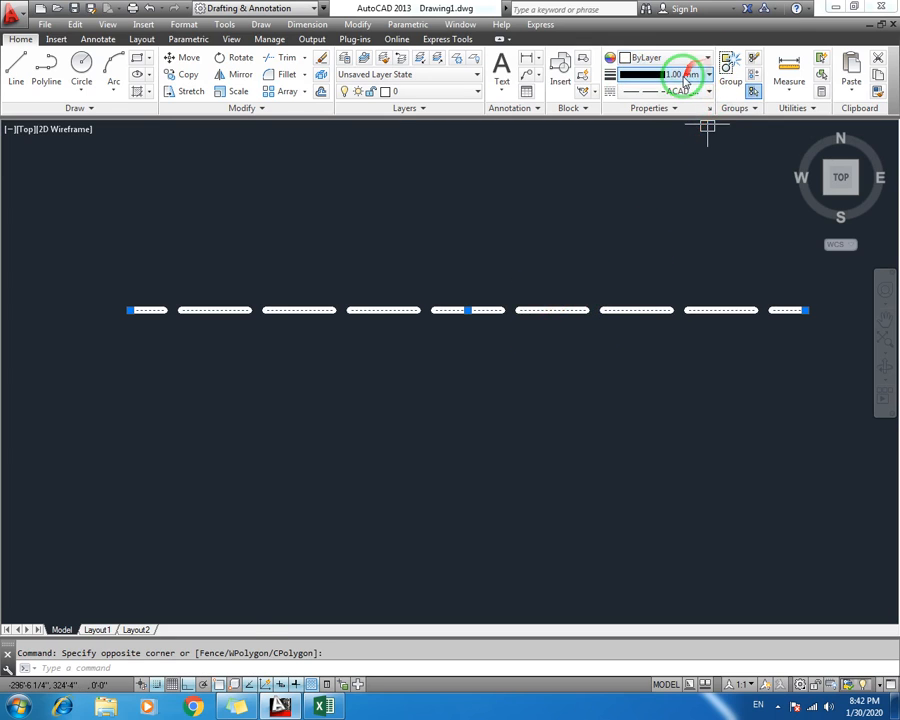
{"action": "left_click", "coordinate": [711, 124]}
{"action": "left_click", "coordinate": [668, 172]}
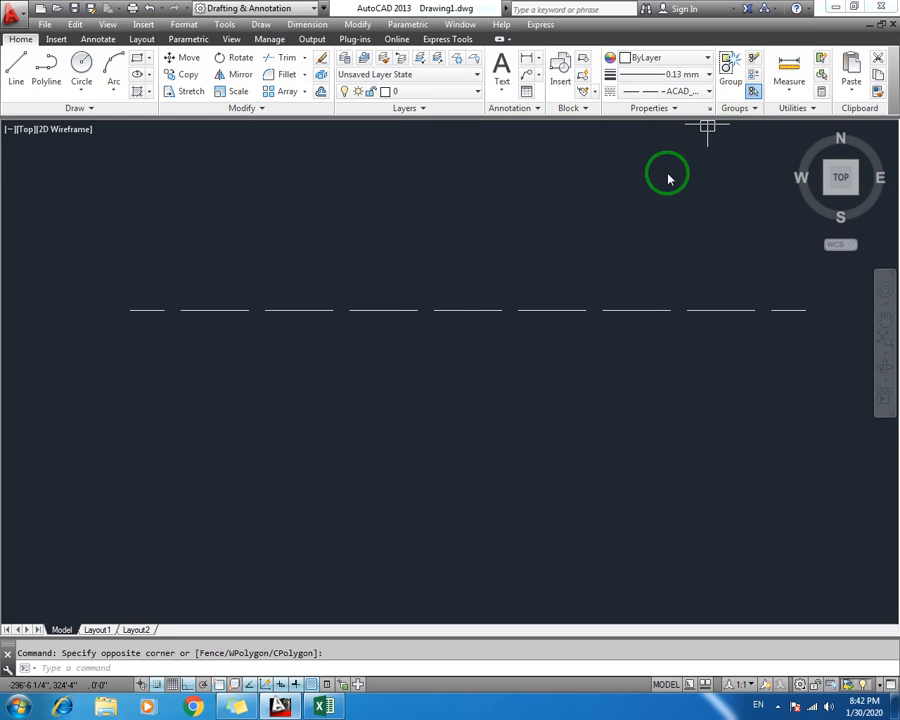
{"action": "key", "text": "Escape"}
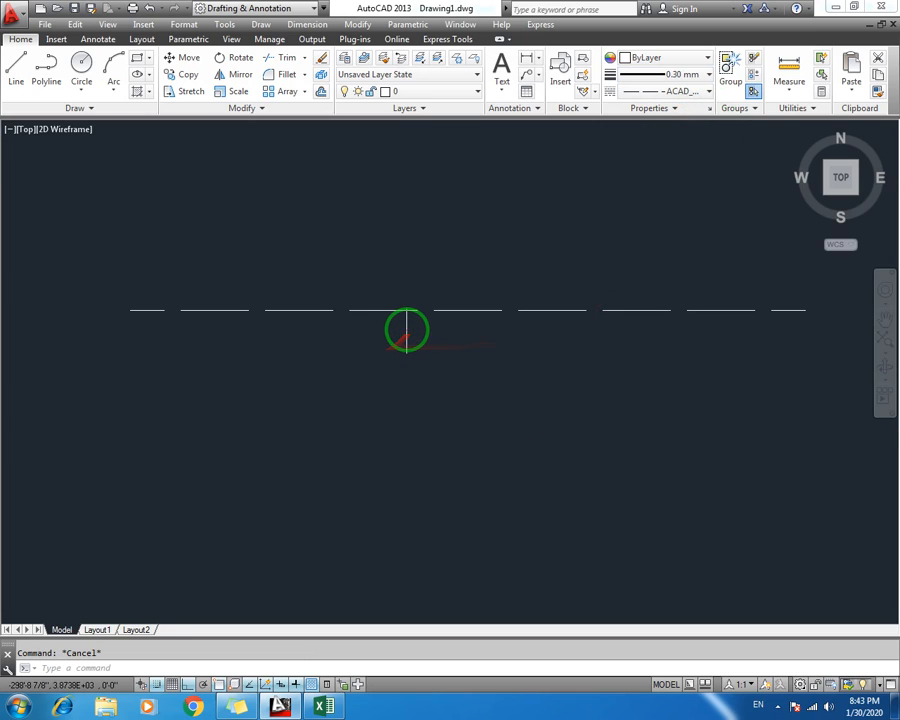
Turn off Display Lineweight in the Lineweight Settings
{"action": "middle_click_drag", "start_coordinate": [412, 330], "coordinate": [345, 333]}
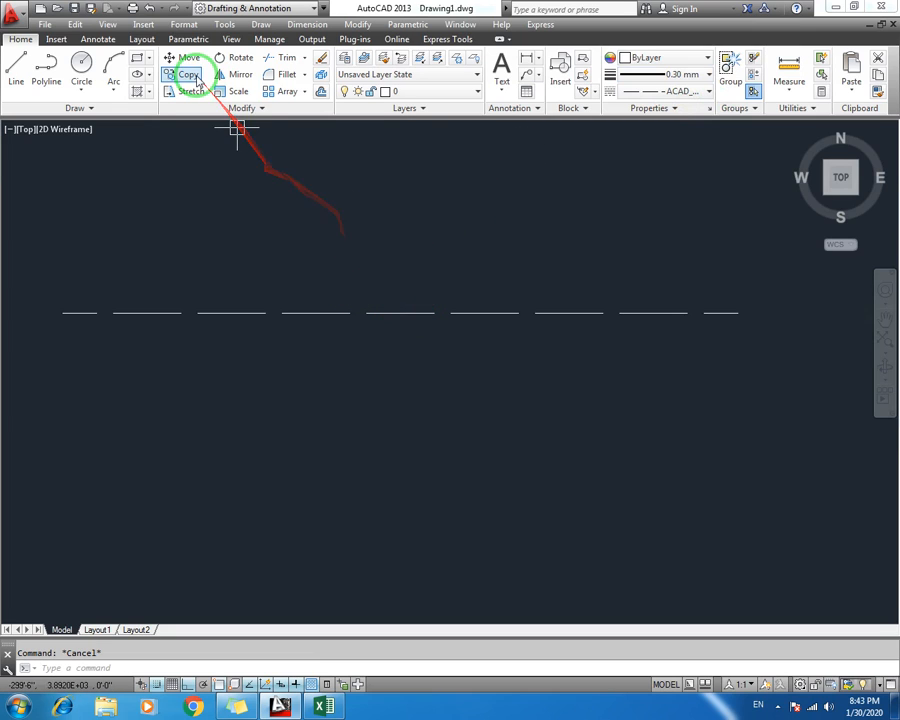
{"action": "left_click", "coordinate": [185, 25]}
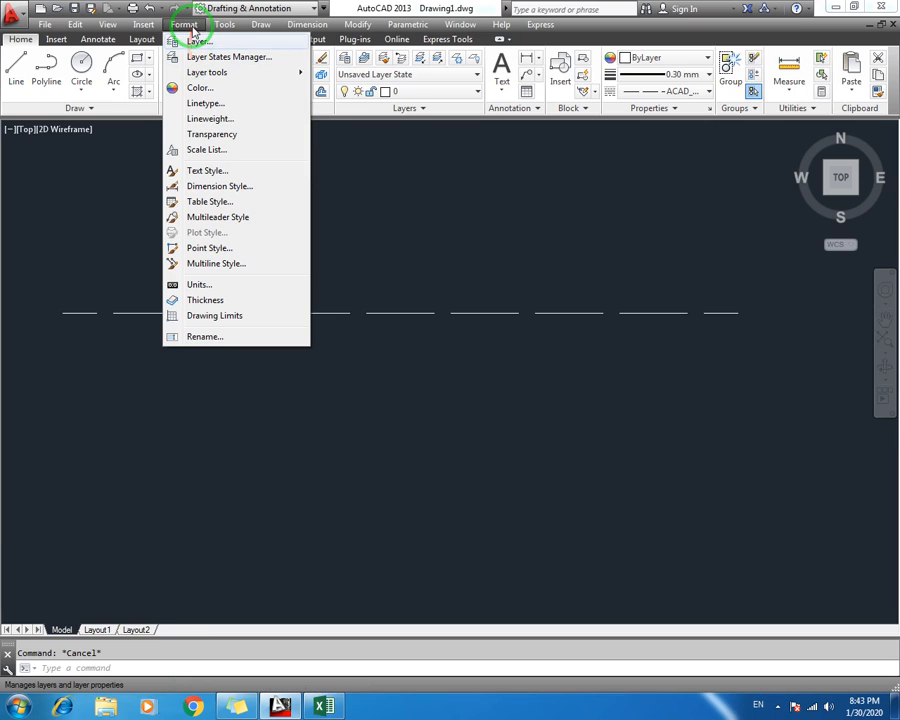
{"action": "left_click", "coordinate": [240, 127]}
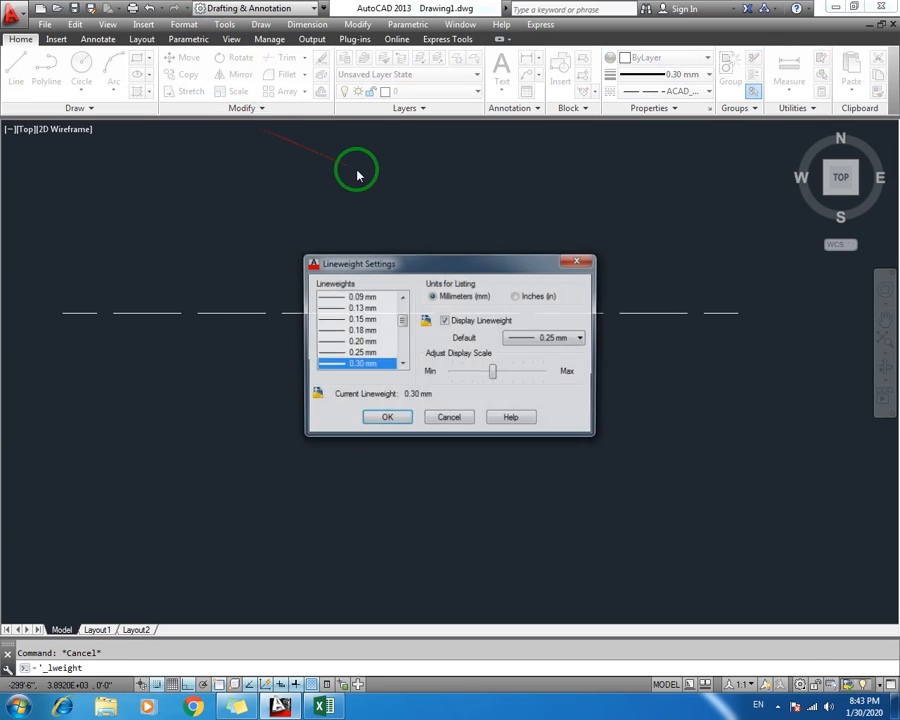
{"action": "left_click_drag", "start_coordinate": [460, 266], "coordinate": [400, 200]}
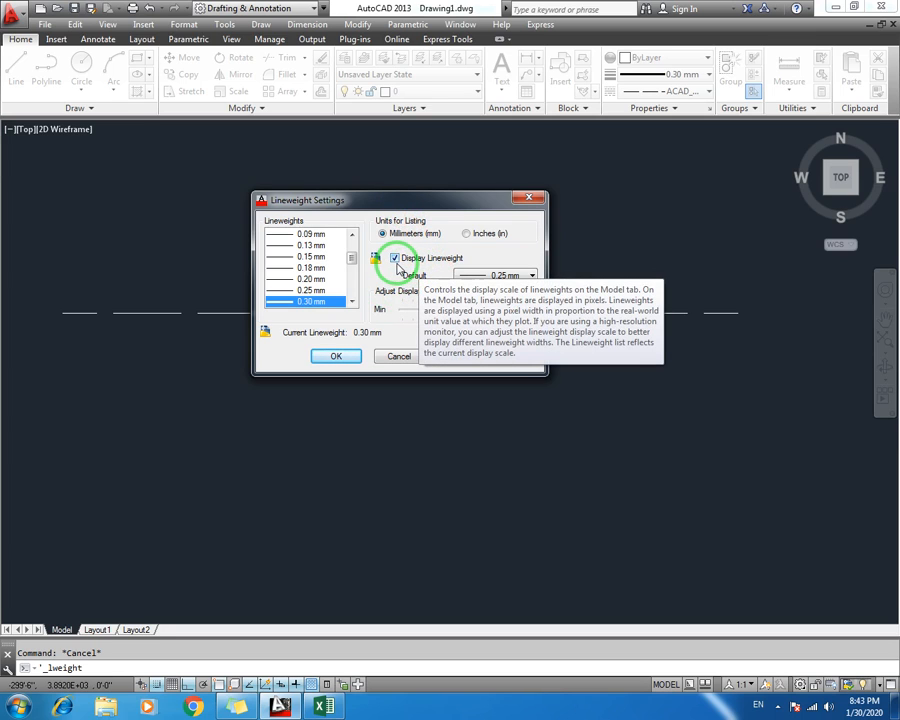
{"action": "left_click", "coordinate": [395, 258]}
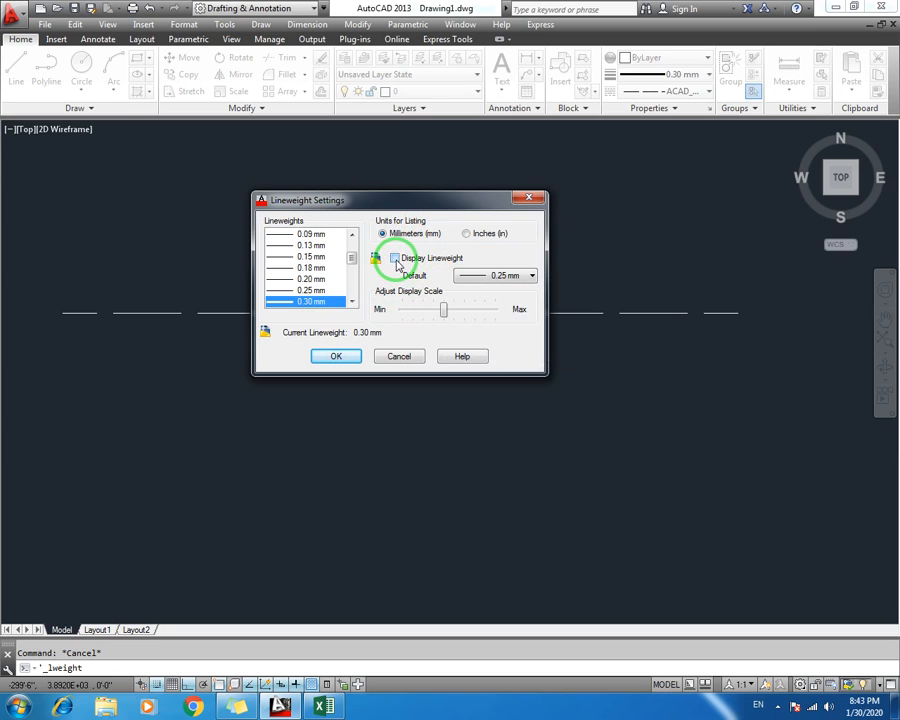
{"action": "left_click", "coordinate": [332, 360]}
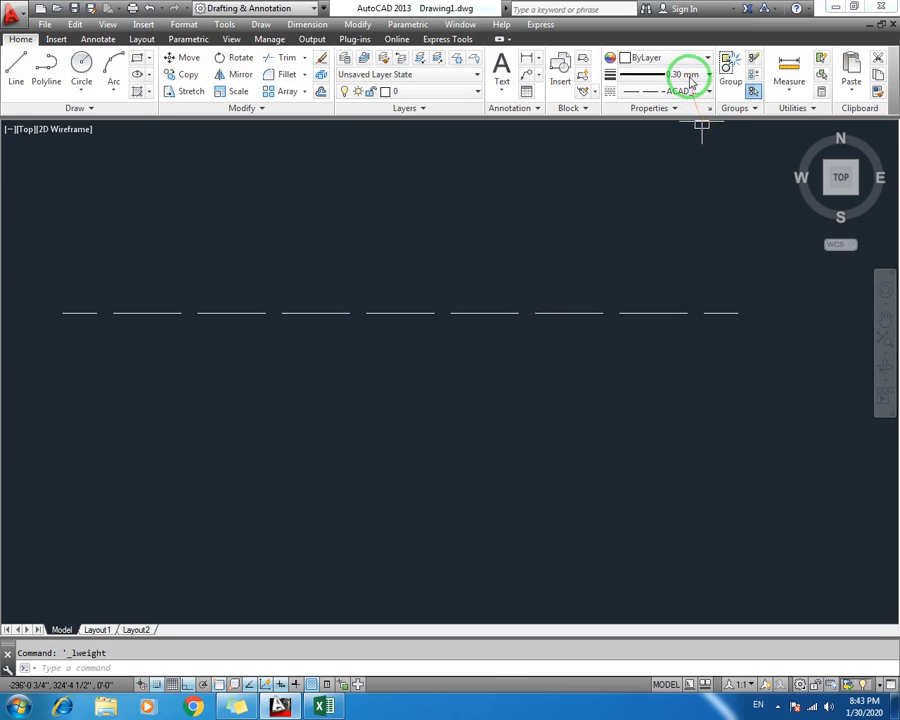
Change the dashed line's lineweight to 0.80 mm and deselect it
{"action": "left_click", "coordinate": [566, 299]}
{"action": "left_click", "coordinate": [507, 345]}
{"action": "left_click", "coordinate": [679, 78]}
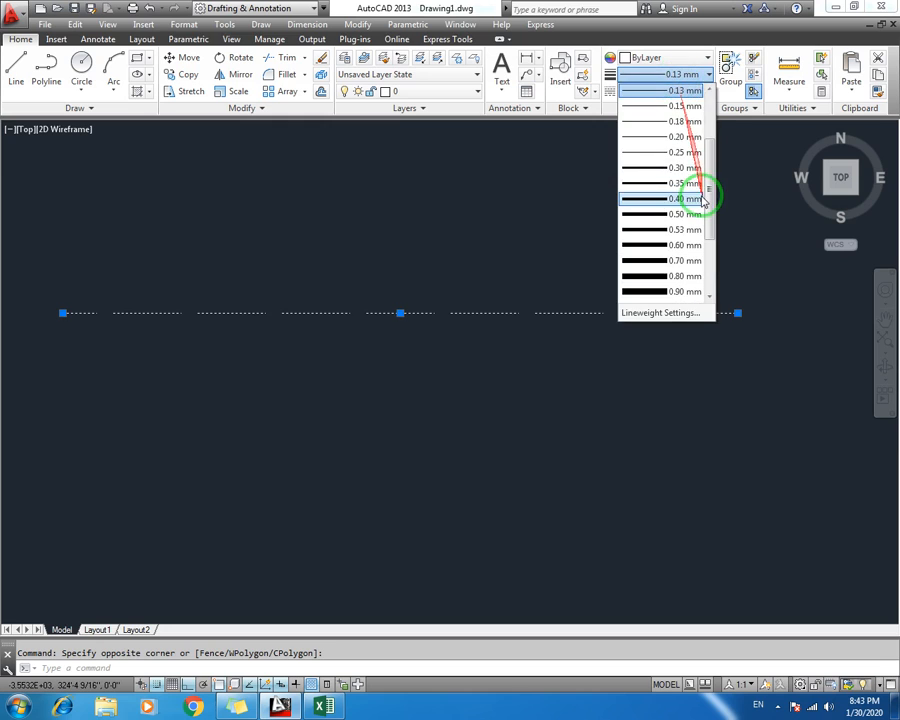
{"action": "scroll", "coordinate": [705, 210], "scroll_direction": "down", "scroll_amount": 1}
{"action": "left_click", "coordinate": [651, 262]}
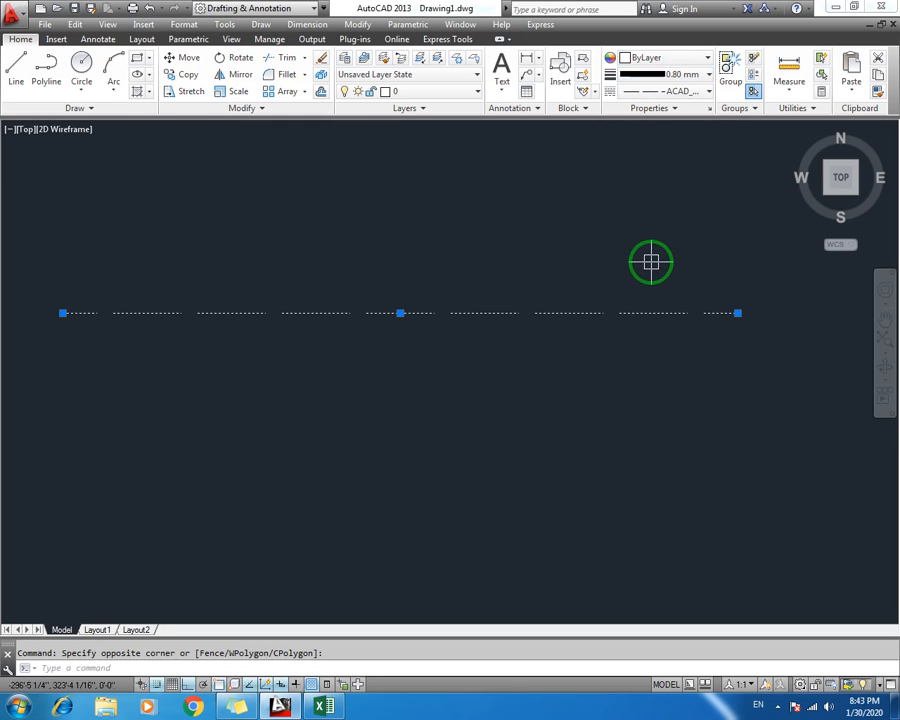
{"action": "key", "text": "Escape"}
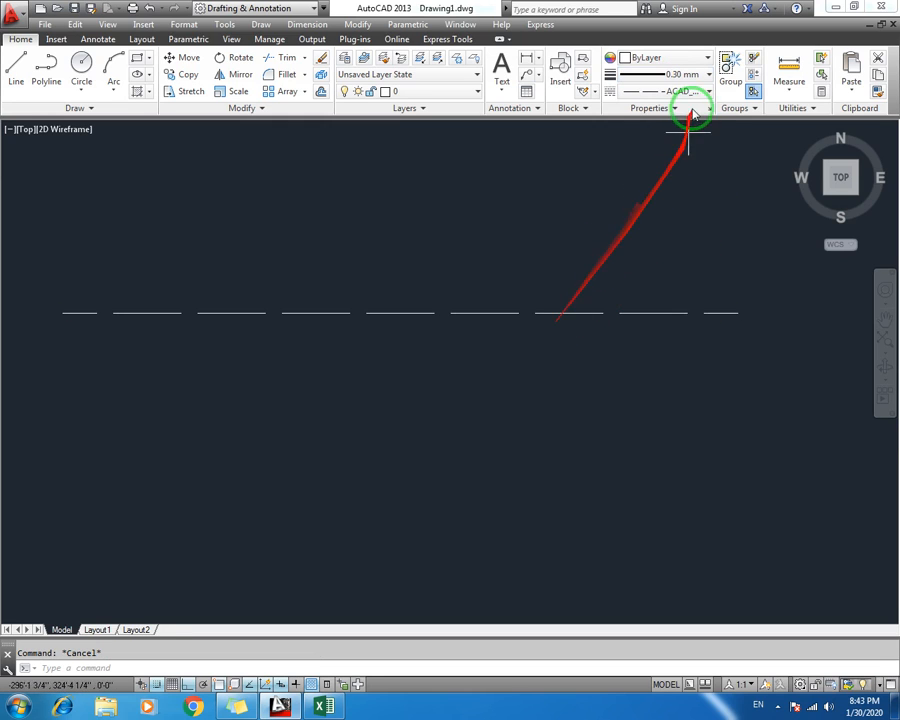
Change the dashed line's lineweight to 1.40 mm, leaving the Lineweight Settings without changes
{"action": "left_click", "coordinate": [607, 243]}
{"action": "left_click", "coordinate": [495, 368]}
{"action": "left_click", "coordinate": [668, 77]}
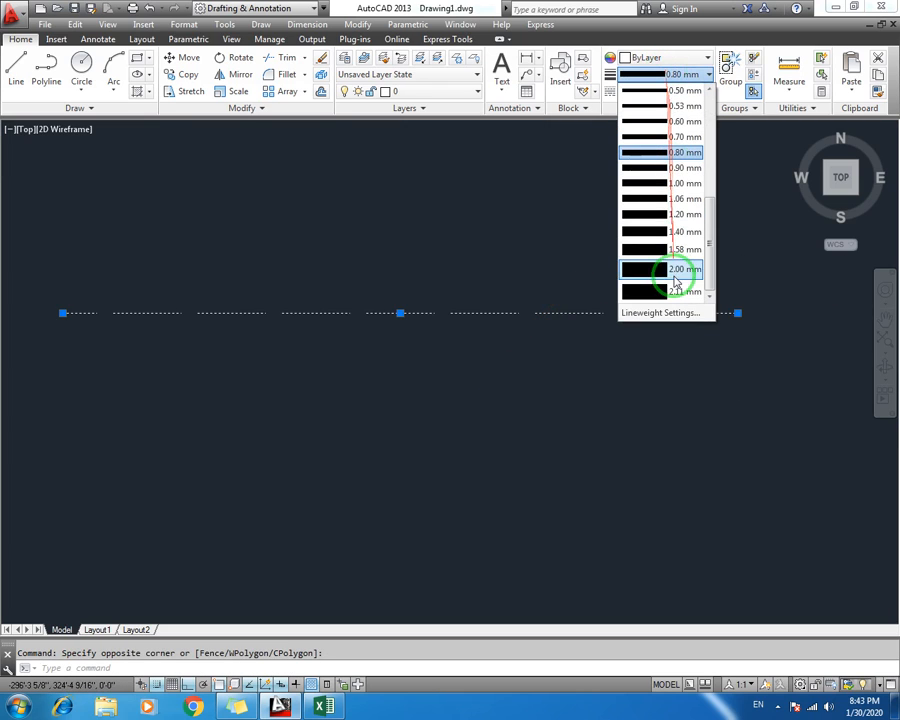
{"action": "scroll", "coordinate": [670, 270], "scroll_direction": "down", "scroll_amount": 1}
{"action": "left_click", "coordinate": [660, 240]}
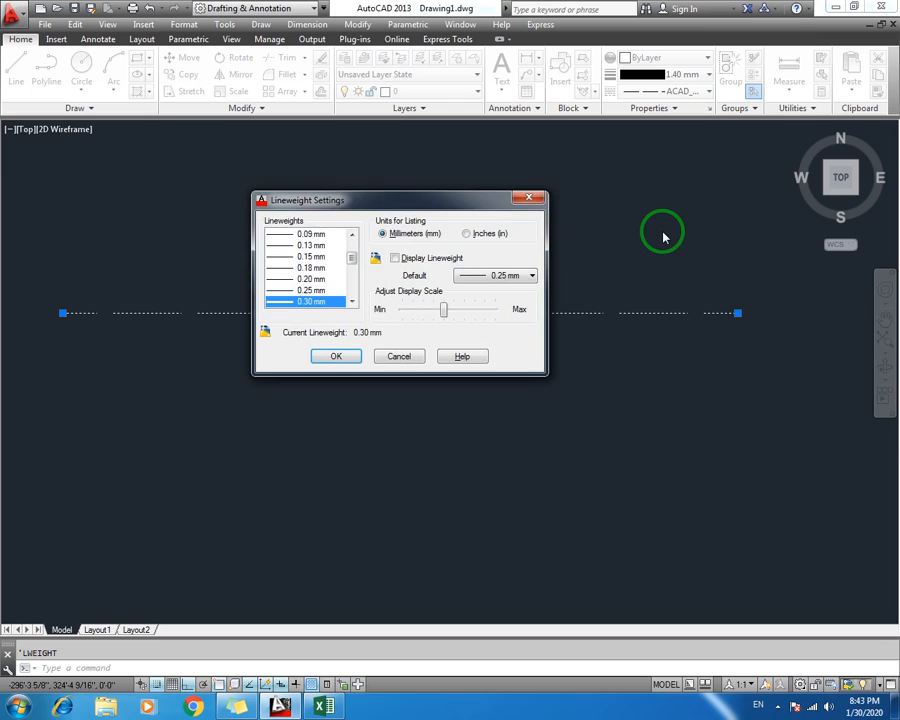
{"action": "left_click", "coordinate": [402, 353]}
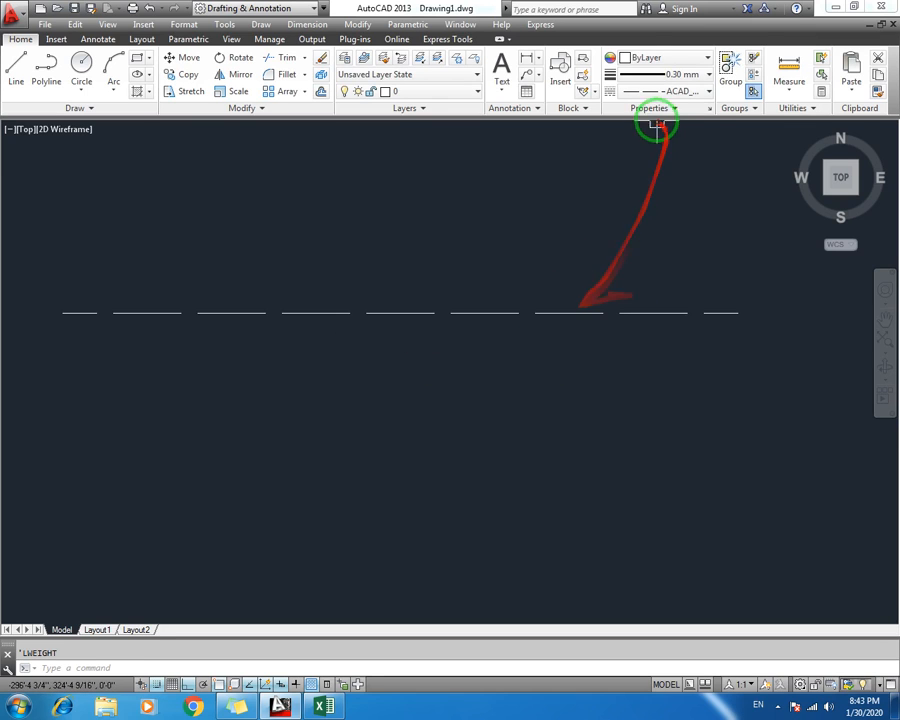
Set the current lineweight to 1.40 mm with nothing selected, and briefly select the dashed line
{"action": "left_click", "coordinate": [666, 74]}
{"action": "scroll", "coordinate": [700, 245], "scroll_direction": "down", "scroll_amount": 1}
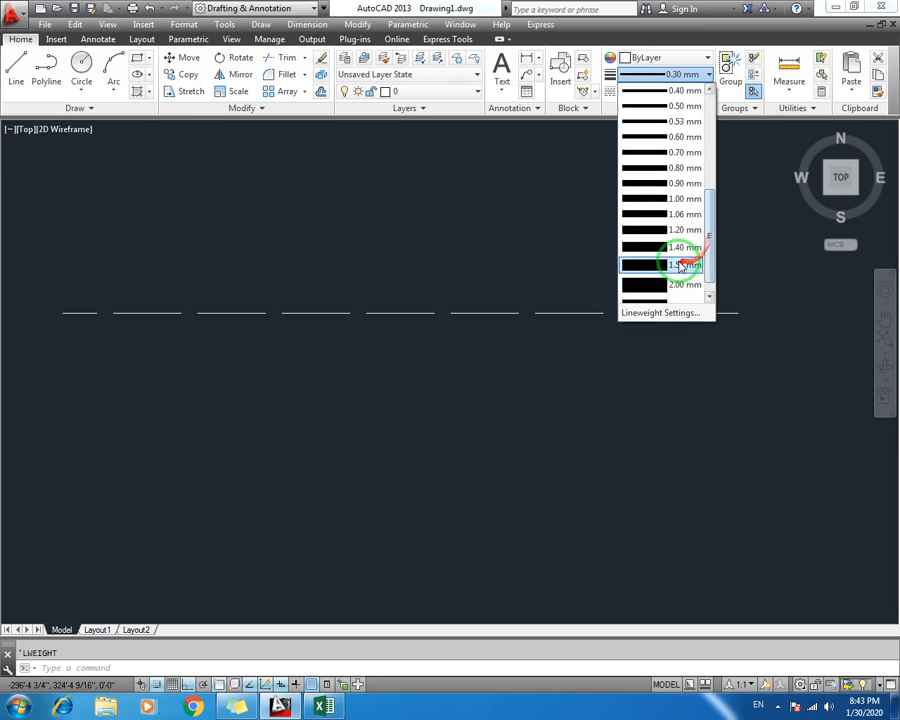
{"action": "left_click", "coordinate": [669, 254]}
{"action": "left_click", "coordinate": [618, 318]}
{"action": "left_click", "coordinate": [515, 338]}
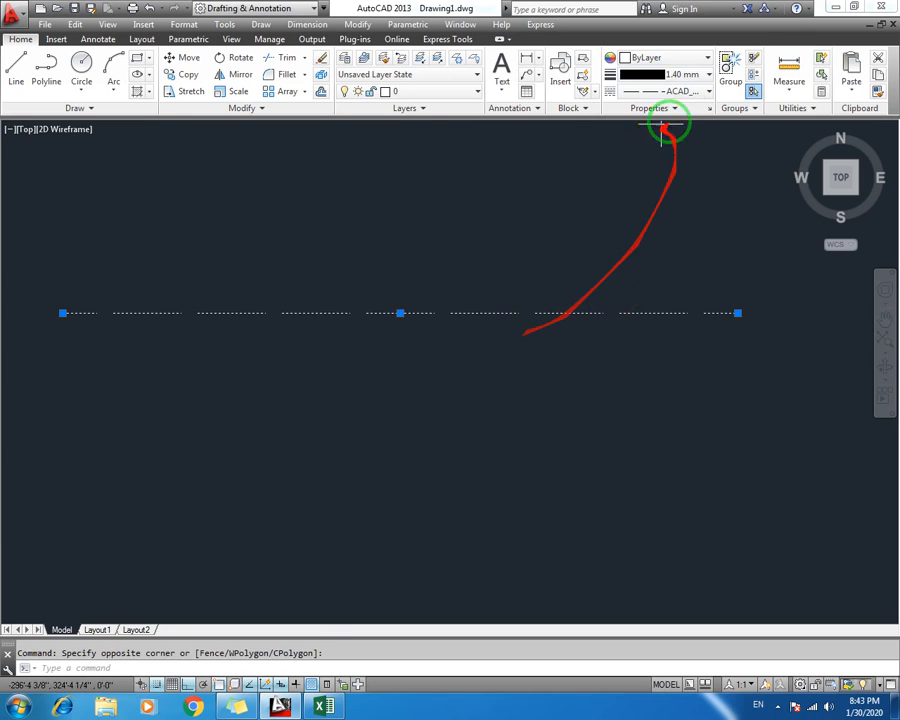
{"action": "key", "text": "Escape"}
Draw a horizontal 5' line above the existing dashed line
{"action": "type", "text": "l"}
{"action": "key", "text": "Return"}
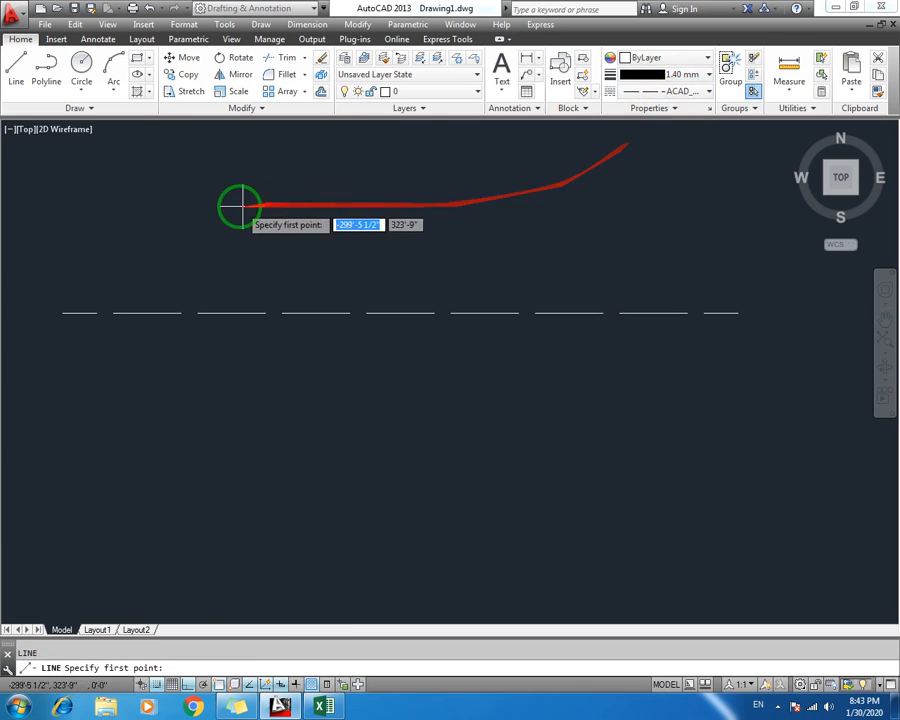
{"action": "left_click", "coordinate": [243, 171]}
{"action": "type", "text": "5'"}
{"action": "key", "text": "Return"}
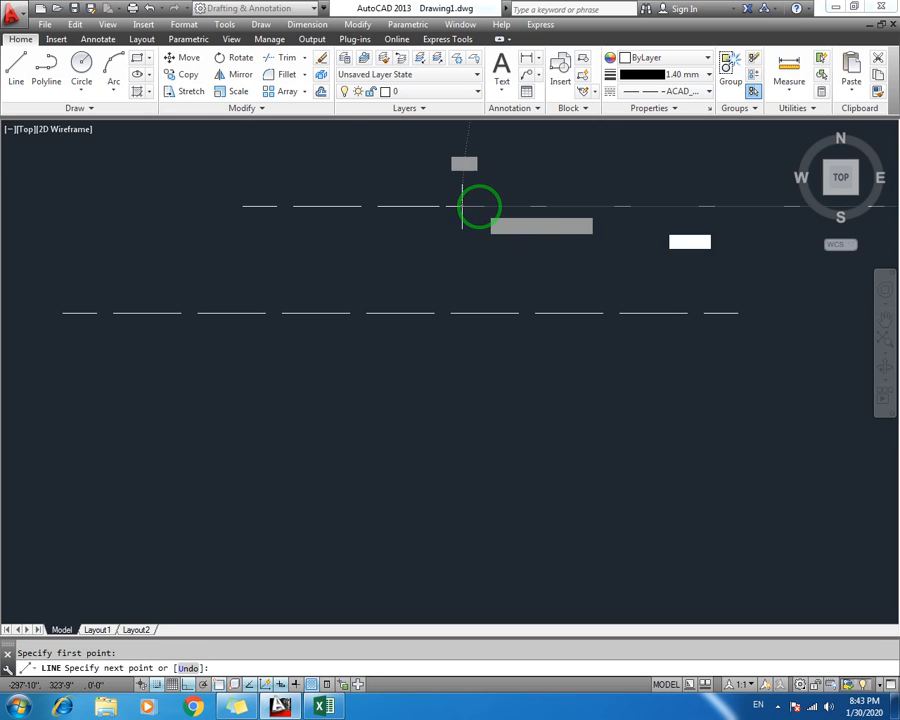
{"action": "key", "text": "Escape"}
Select the new upper line to check its lineweight property and deselect it
{"action": "middle_click_drag", "start_coordinate": [573, 183], "coordinate": [502, 271]}
{"action": "left_click", "coordinate": [466, 293]}
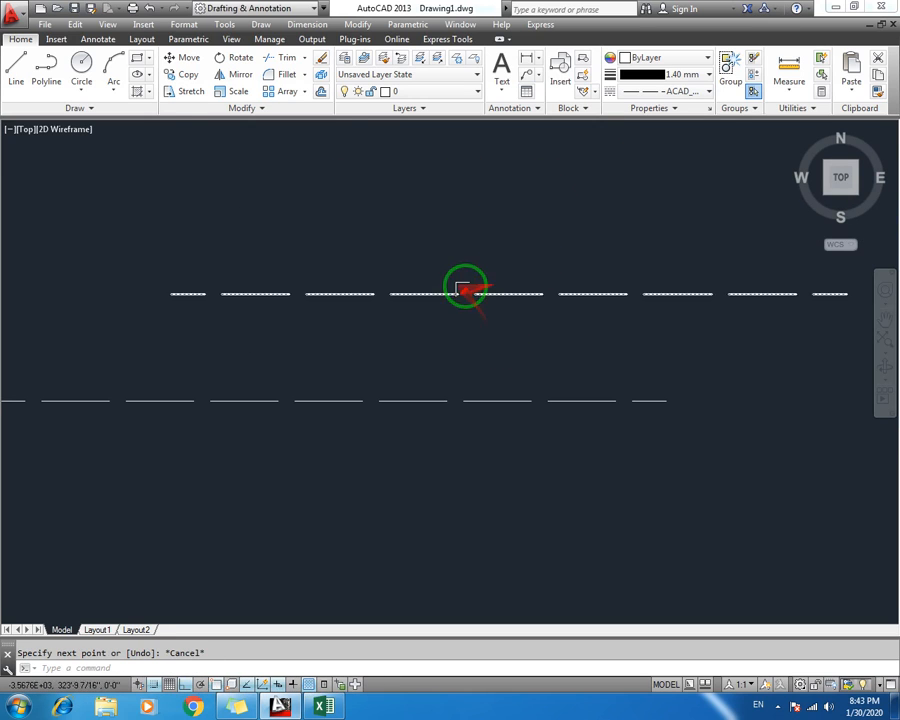
{"action": "left_click", "coordinate": [412, 315]}
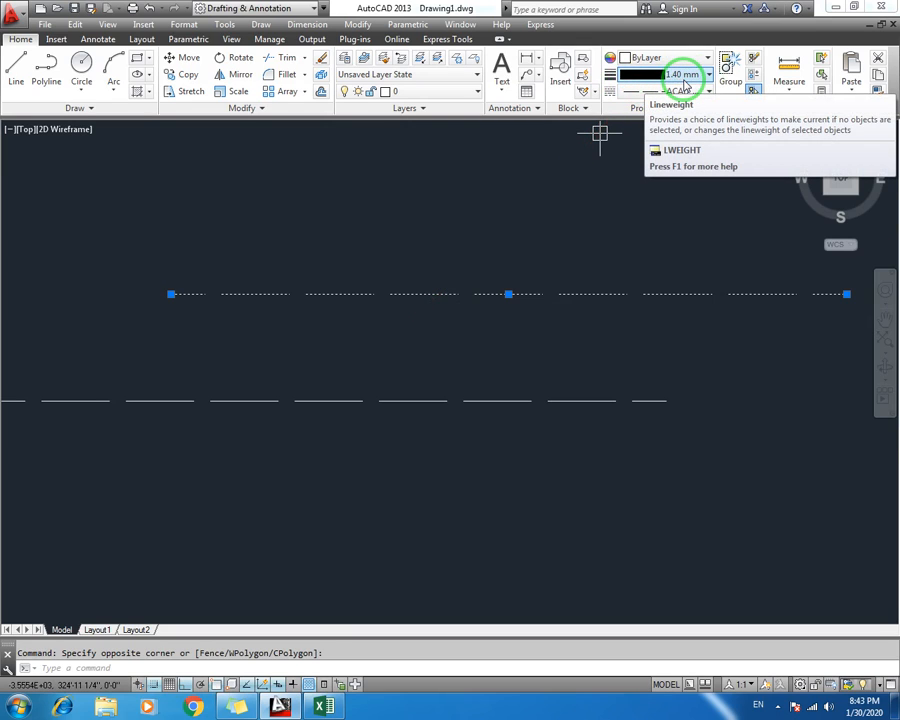
{"action": "key", "text": "Escape"}
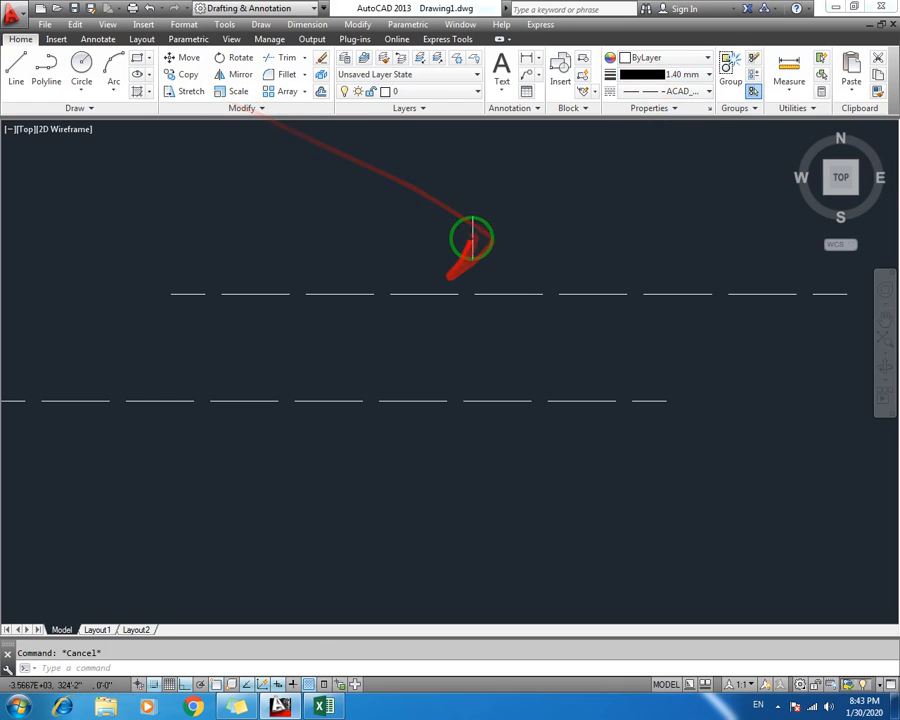
{"action": "left_click", "coordinate": [411, 293]}
{"action": "left_click", "coordinate": [358, 341]}
{"action": "key", "text": "Escape"}
{"action": "type", "text": "l"}
{"action": "key", "text": "Return"}
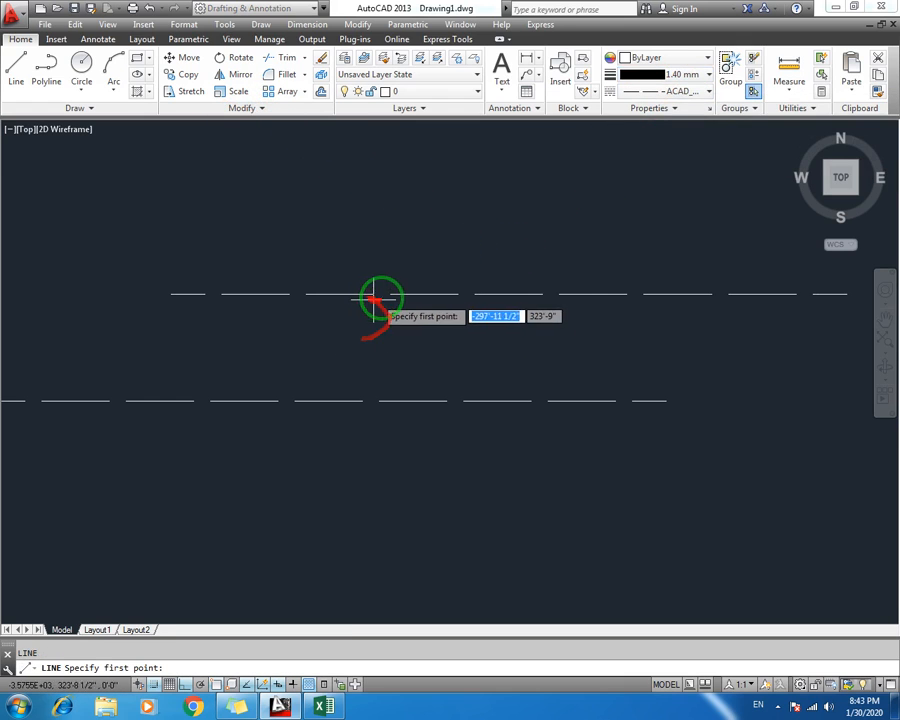
{"action": "left_click", "coordinate": [372, 293]}
{"action": "key", "text": "Escape"}
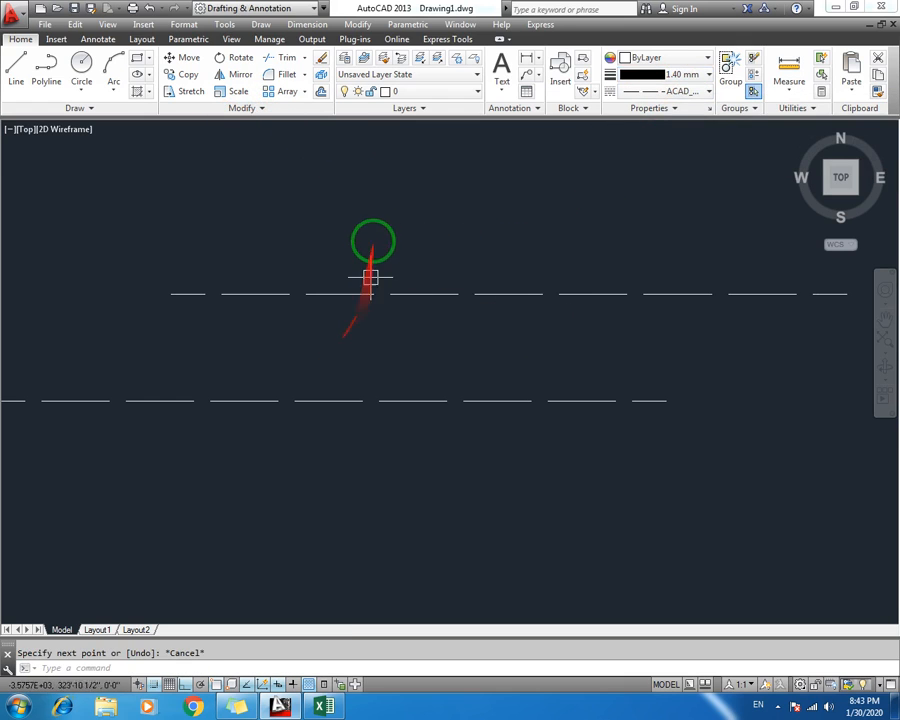
Turn on Display Lineweight in the Lineweight Settings and inspect the thickness of both dashed lines
{"action": "left_click", "coordinate": [185, 24]}
{"action": "left_click", "coordinate": [212, 118]}
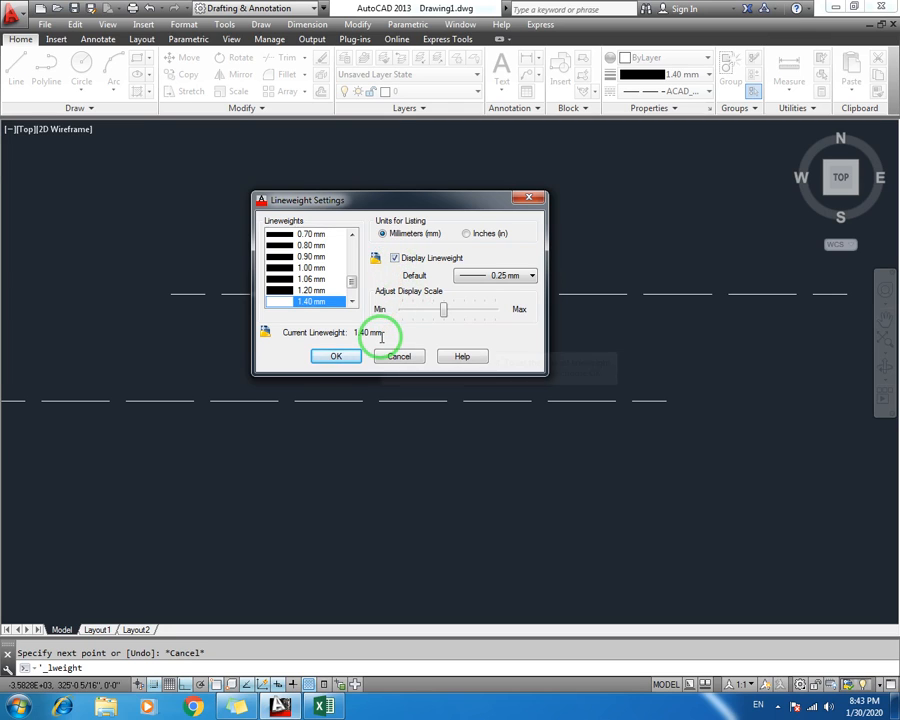
{"action": "left_click", "coordinate": [344, 356]}
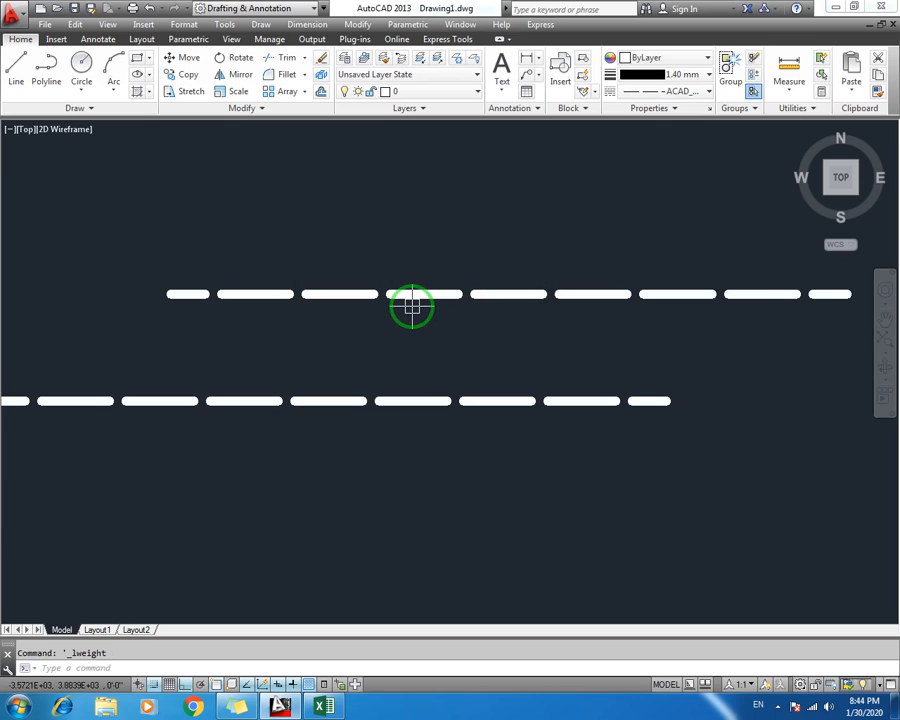
{"action": "scroll", "coordinate": [414, 307], "scroll_direction": "down", "scroll_amount": 2}
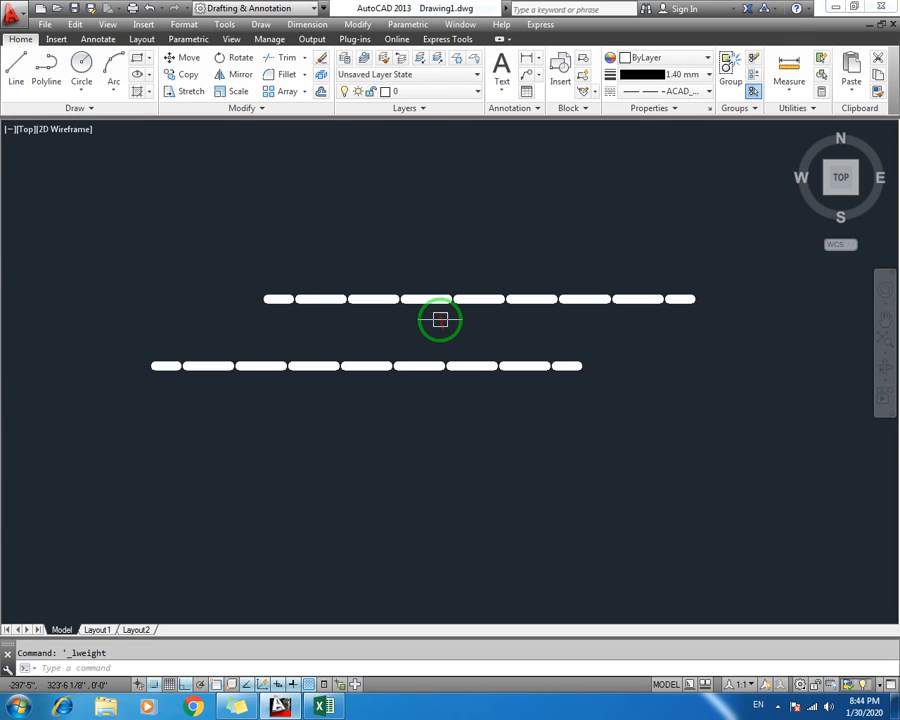
{"action": "scroll", "coordinate": [438, 316], "scroll_direction": "up", "scroll_amount": 4}
Turn Display Lineweight back off in the Lineweight Settings
{"action": "left_click", "coordinate": [185, 24]}
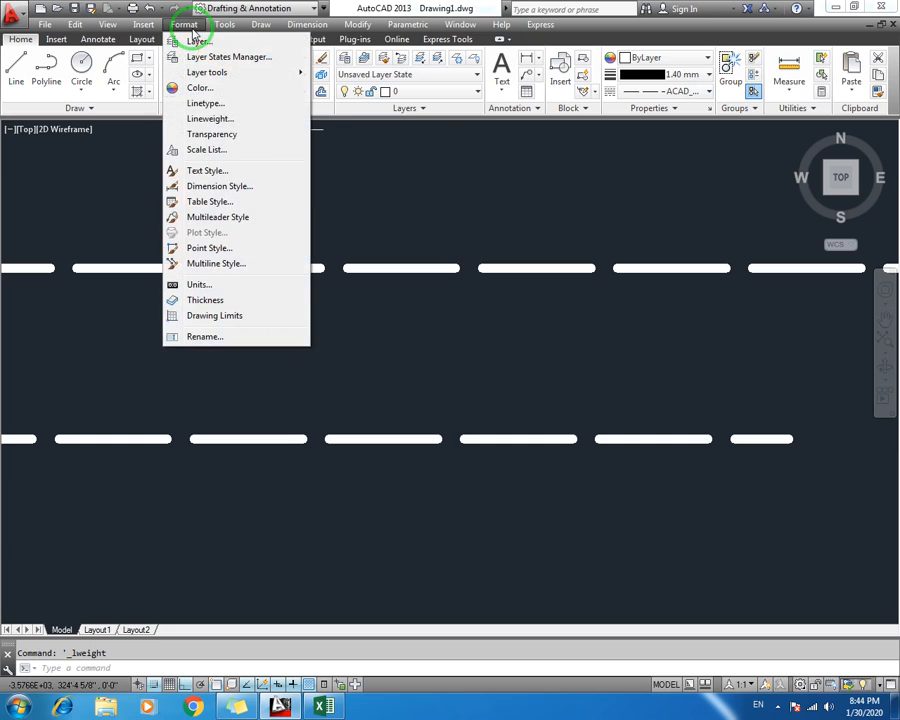
{"action": "left_click", "coordinate": [207, 118]}
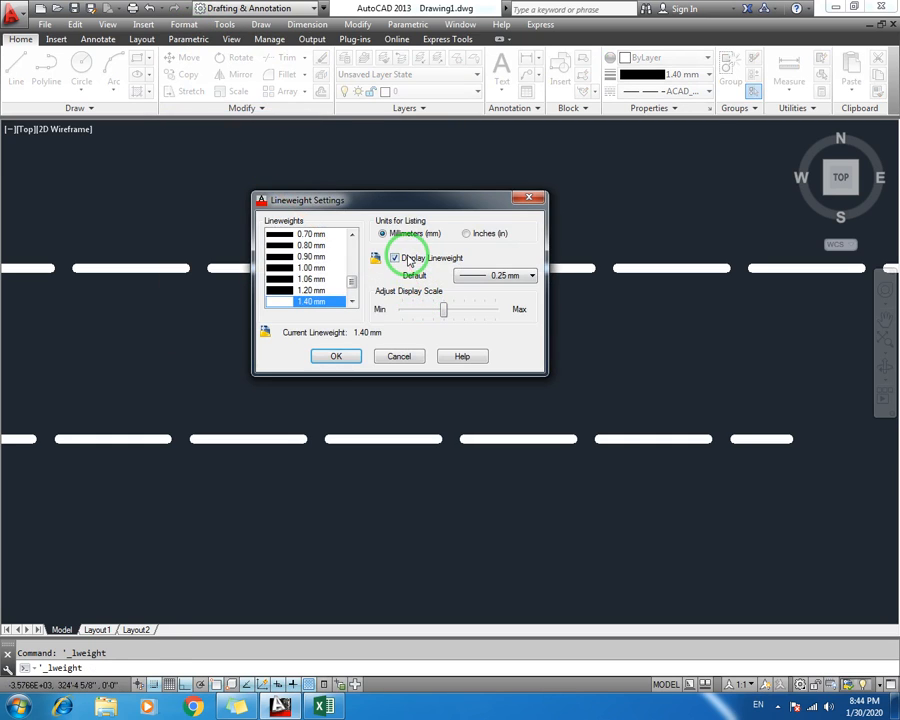
{"action": "left_click", "coordinate": [395, 258]}
{"action": "left_click", "coordinate": [336, 356]}
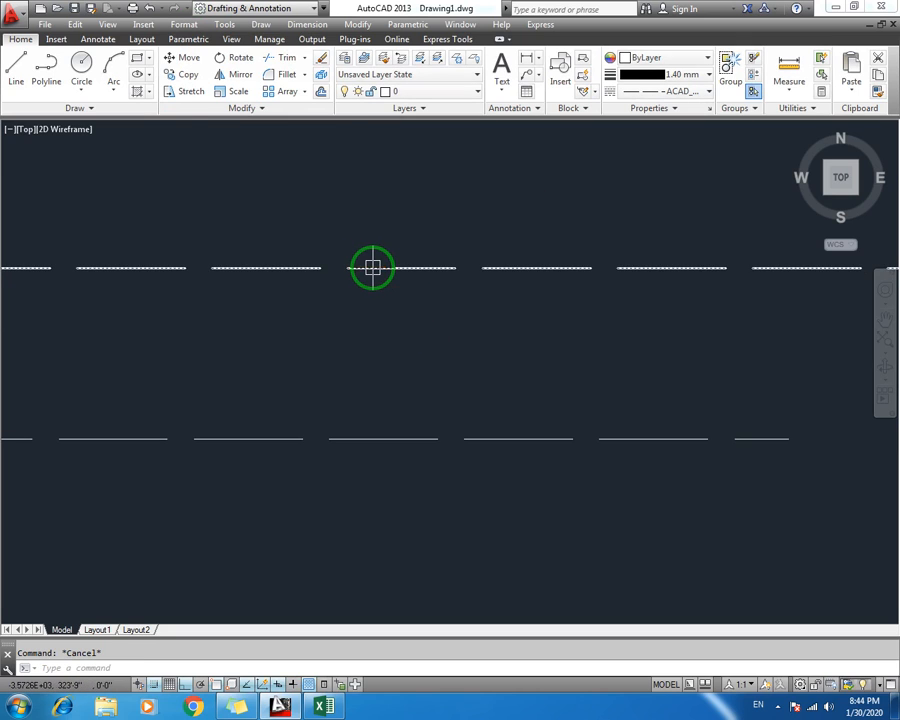
{"action": "scroll", "coordinate": [372, 267], "scroll_direction": "down", "scroll_amount": 4}
{"action": "scroll", "coordinate": [358, 268], "scroll_direction": "up", "scroll_amount": 2}
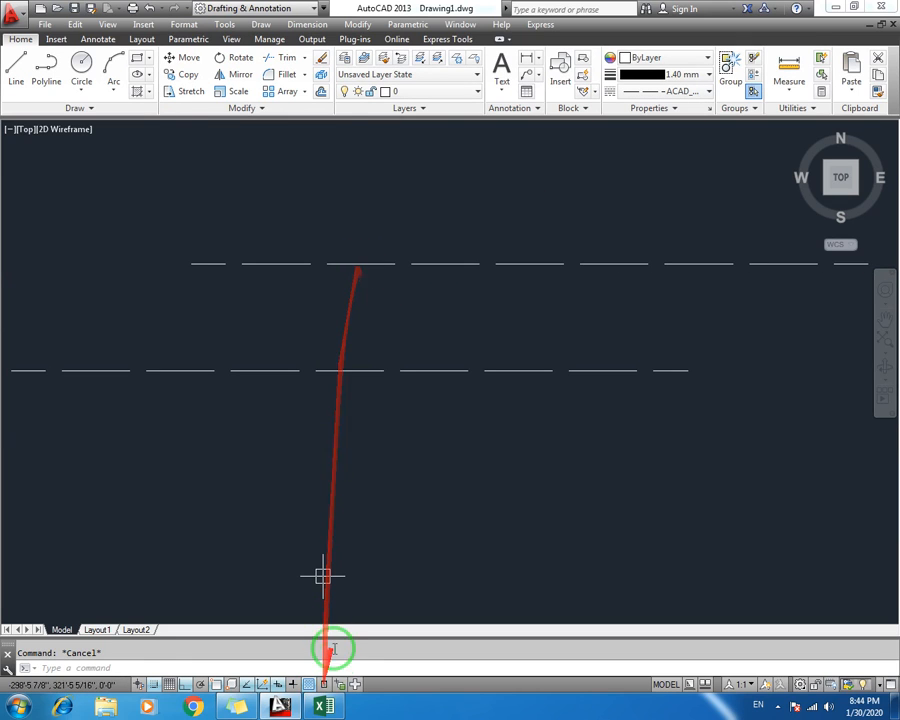
Switch to the Commands CAD workbook in Excel and look up the Line Type Scale command, LTS
{"action": "left_click", "coordinate": [331, 684]}
{"action": "mouse_move", "coordinate": [327, 710]}
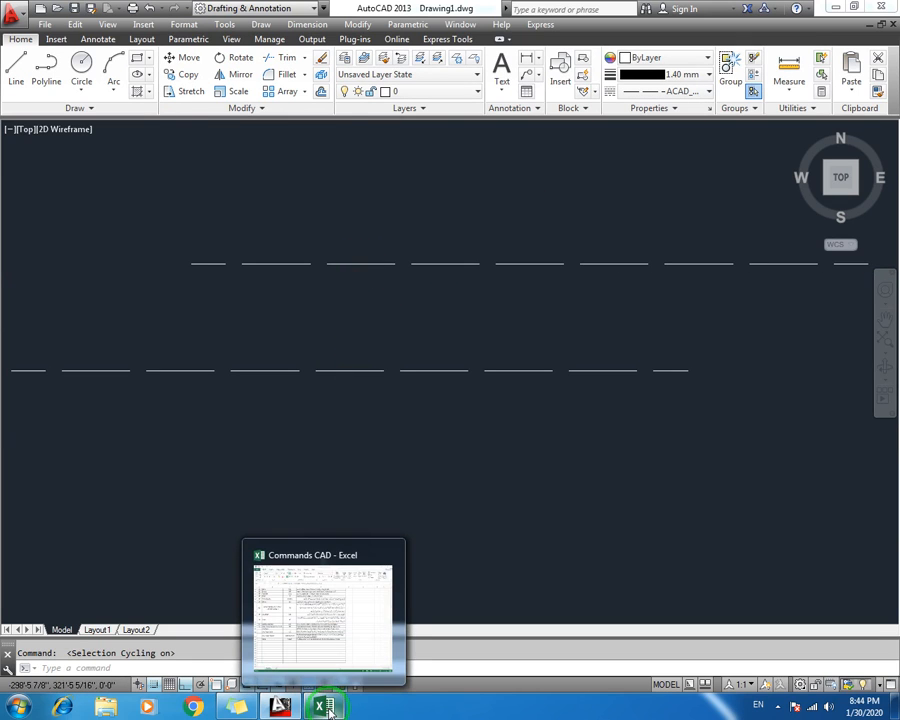
{"action": "left_click", "coordinate": [385, 635]}
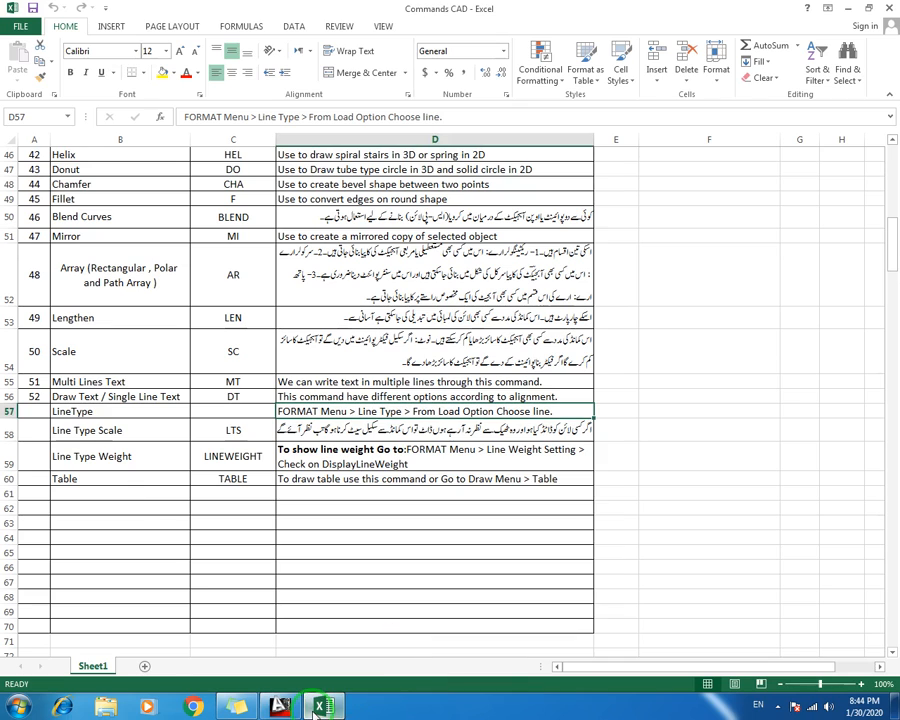
{"action": "left_click", "coordinate": [80, 458]}
{"action": "left_click", "coordinate": [85, 432]}
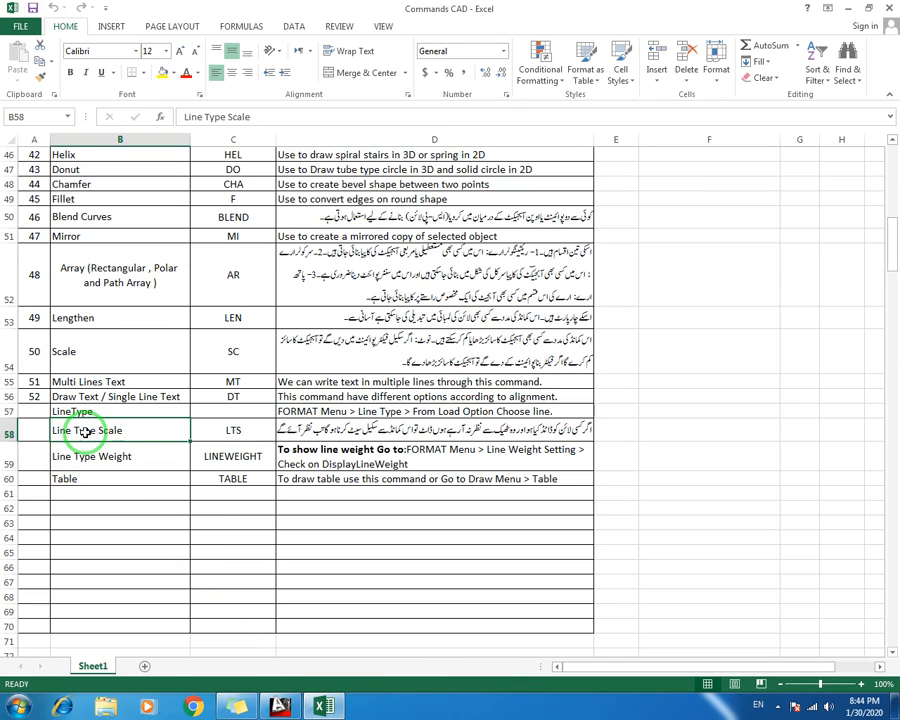
{"action": "left_click", "coordinate": [235, 430]}
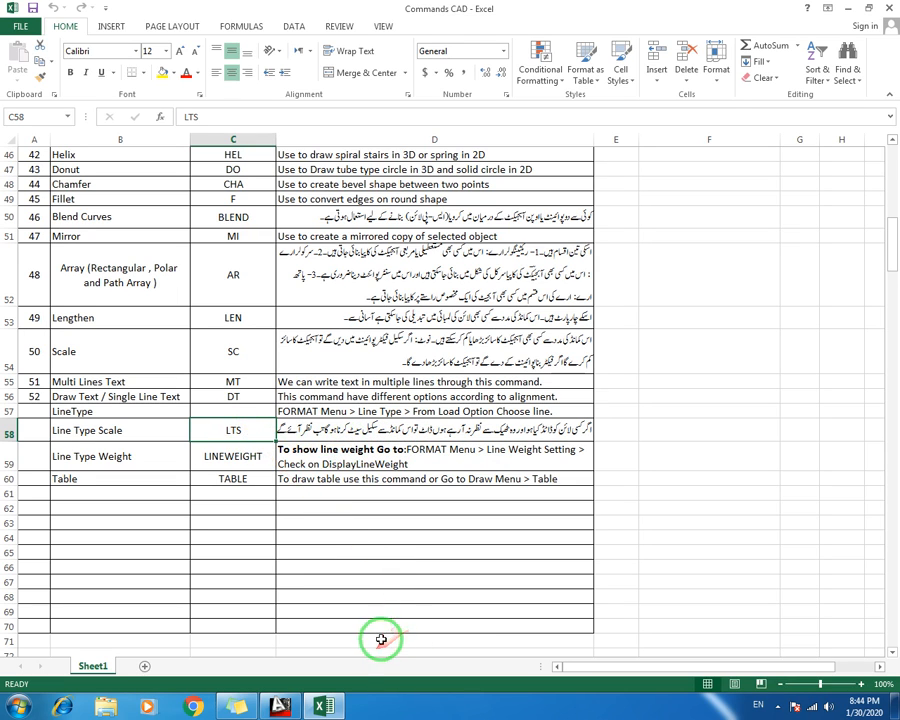
Switch back to AutoCAD, select the upper dashed line and set the linetype scale factor to 2 with LTSCALE
{"action": "left_click", "coordinate": [280, 707]}
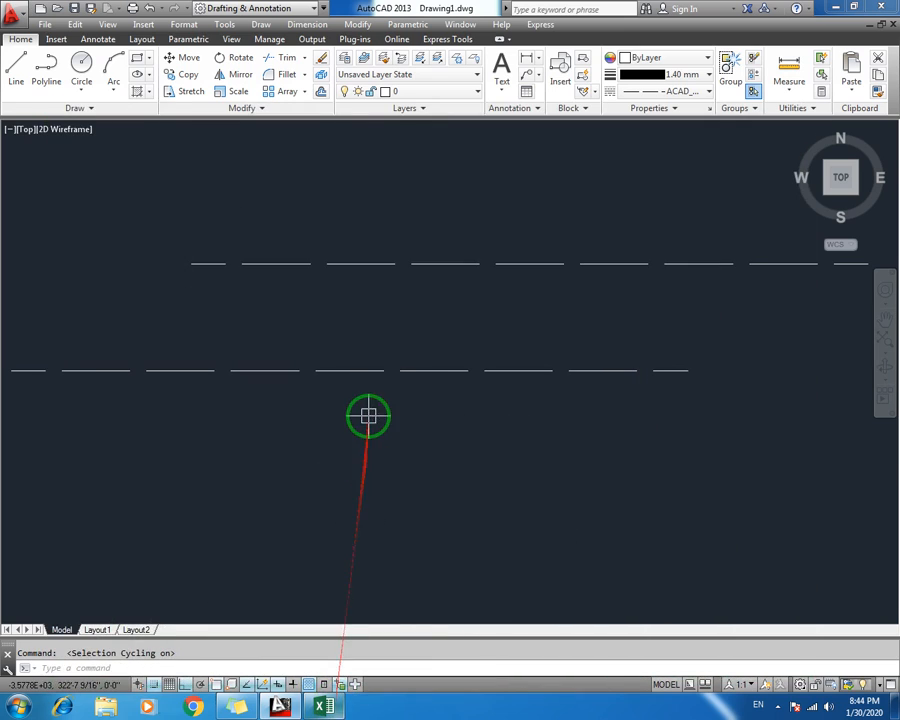
{"action": "left_click", "coordinate": [481, 262]}
{"action": "left_click", "coordinate": [391, 340]}
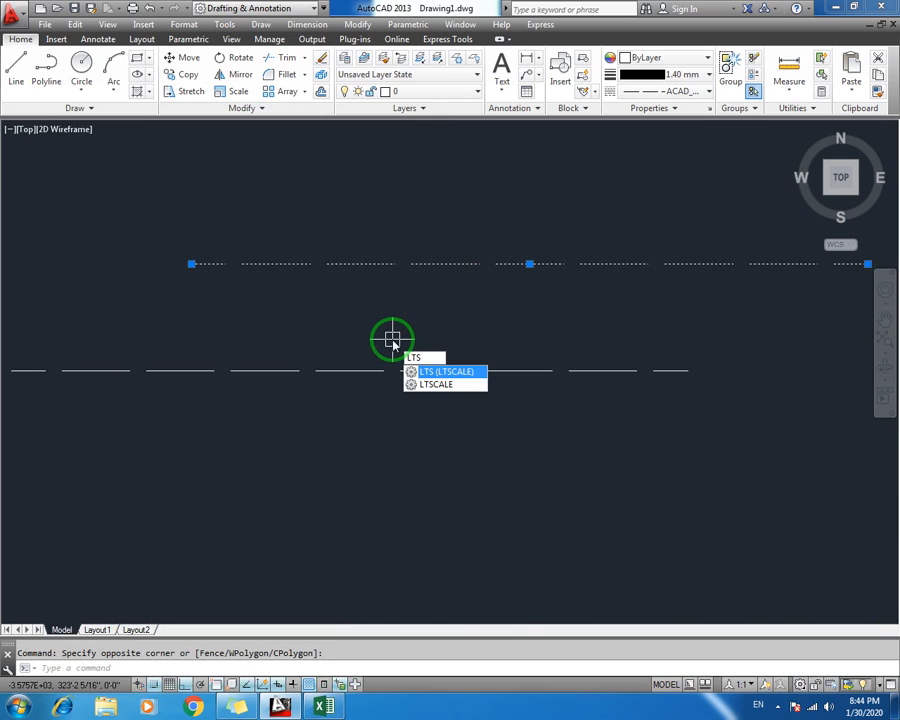
{"action": "key", "text": "Return"}
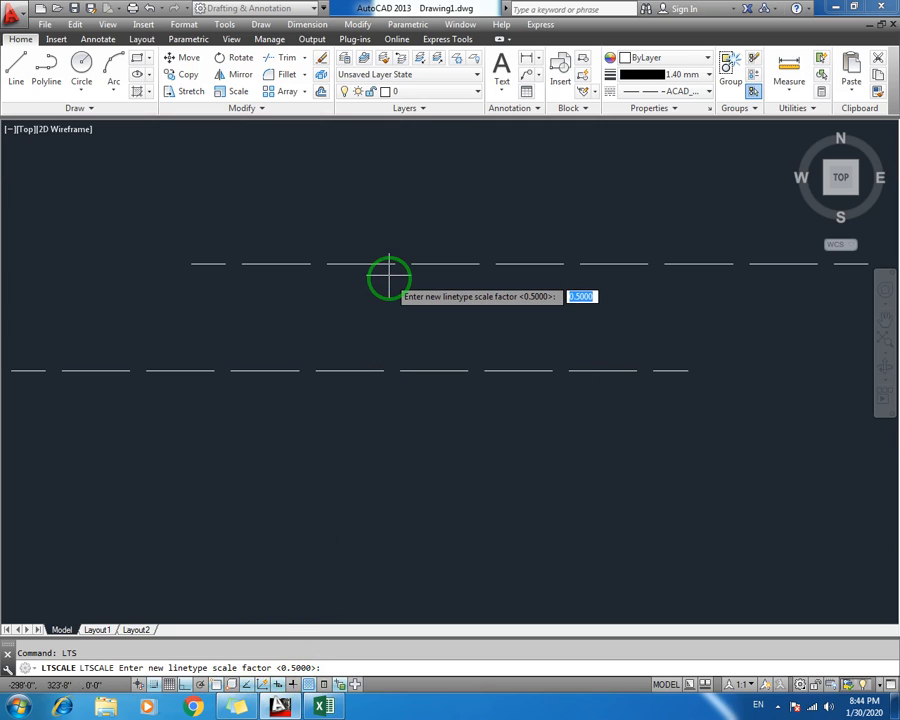
{"action": "type", "text": "1"}
{"action": "key", "text": "Return"}
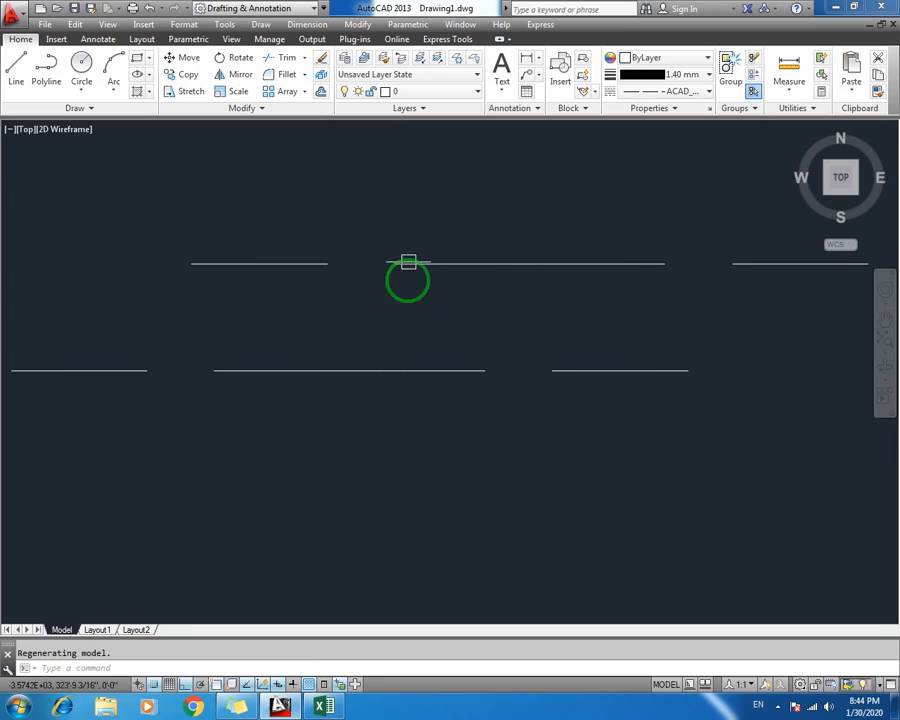
Select the upper dashed line and set the linetype scale factor to 0.3 with LTSCALE
{"action": "scroll", "coordinate": [402, 337], "scroll_direction": "down", "scroll_amount": 4}
{"action": "middle_click_drag", "start_coordinate": [402, 337], "coordinate": [356, 378]}
{"action": "scroll", "coordinate": [368, 354], "scroll_direction": "up", "scroll_amount": 3}
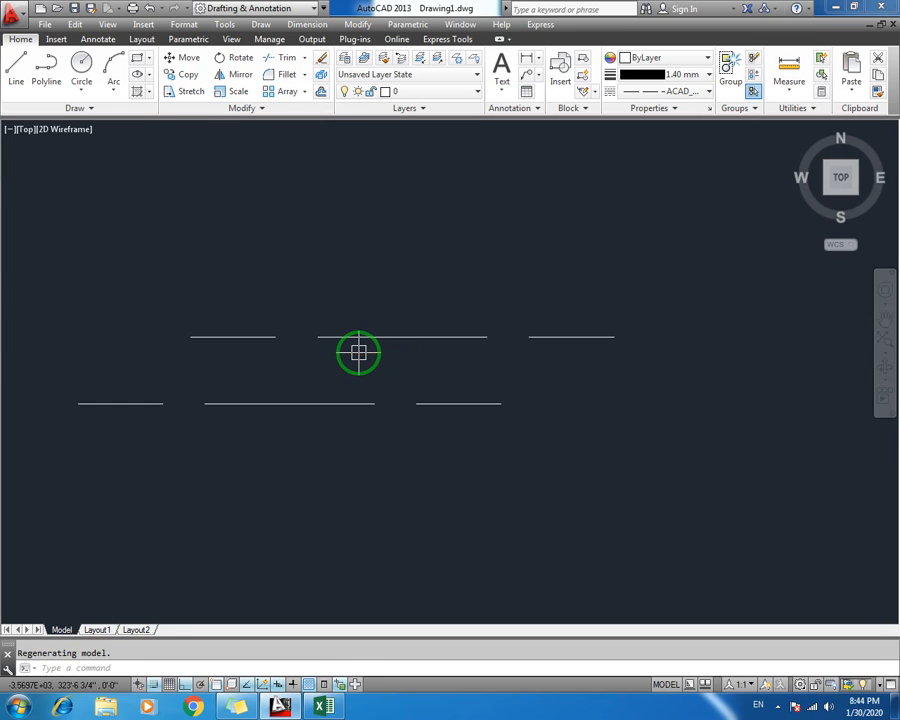
{"action": "left_click", "coordinate": [394, 300]}
{"action": "left_click", "coordinate": [346, 352]}
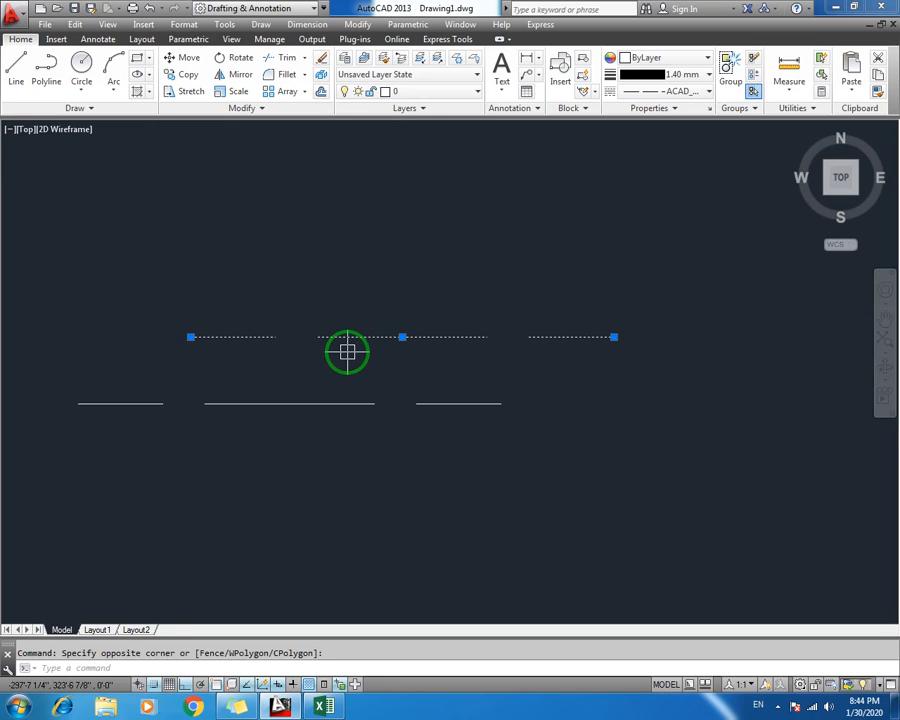
{"action": "type", "text": "lts"}
{"action": "key", "text": "Return"}
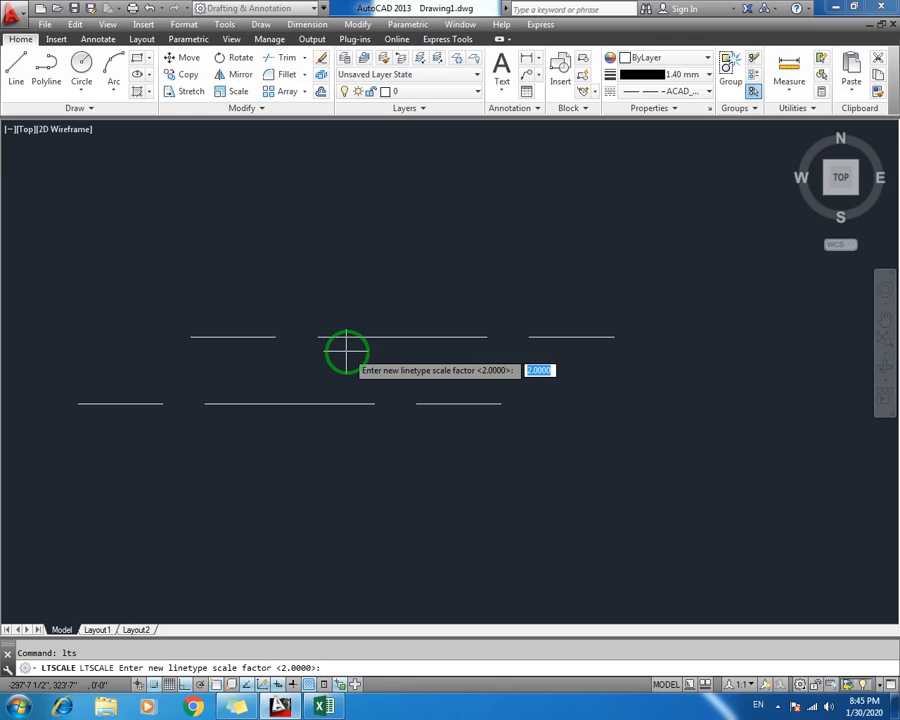
{"action": "type", "text": "0.3"}
{"action": "key", "text": "Return"}
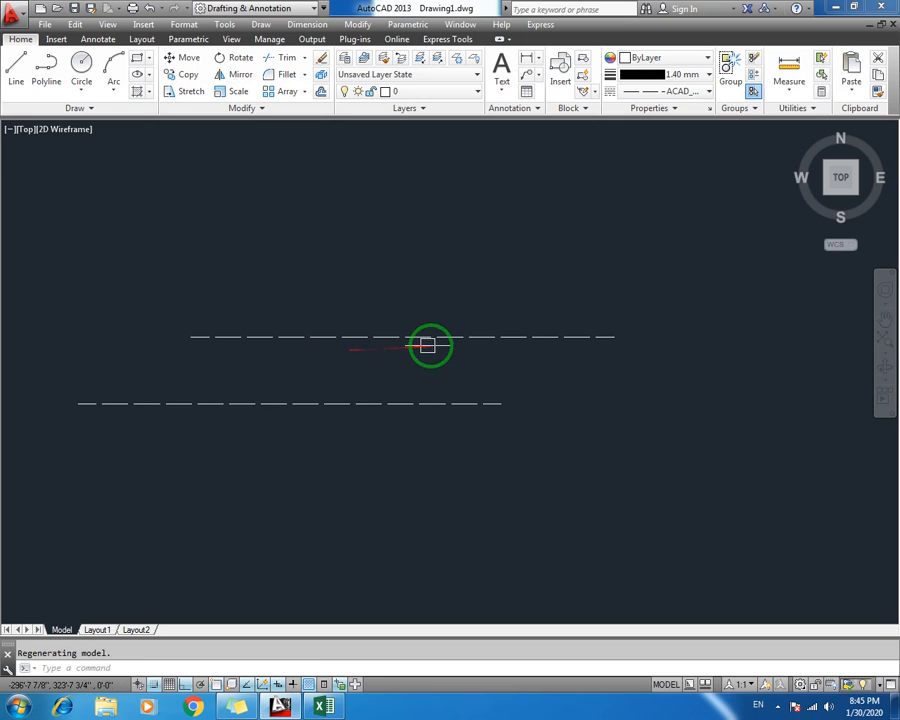
Reduce the linetype scale factor to 0.2 with LTSCALE, starting from the selected upper dashed line
{"action": "scroll", "coordinate": [428, 344], "scroll_direction": "up", "scroll_amount": 2}
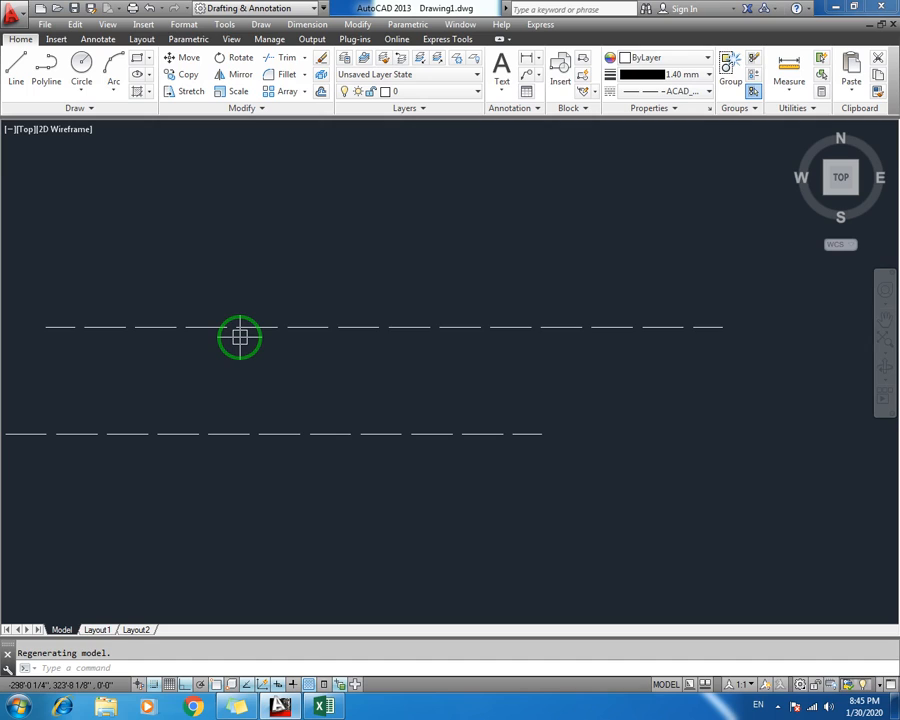
{"action": "left_click", "coordinate": [297, 273]}
{"action": "left_click", "coordinate": [212, 381]}
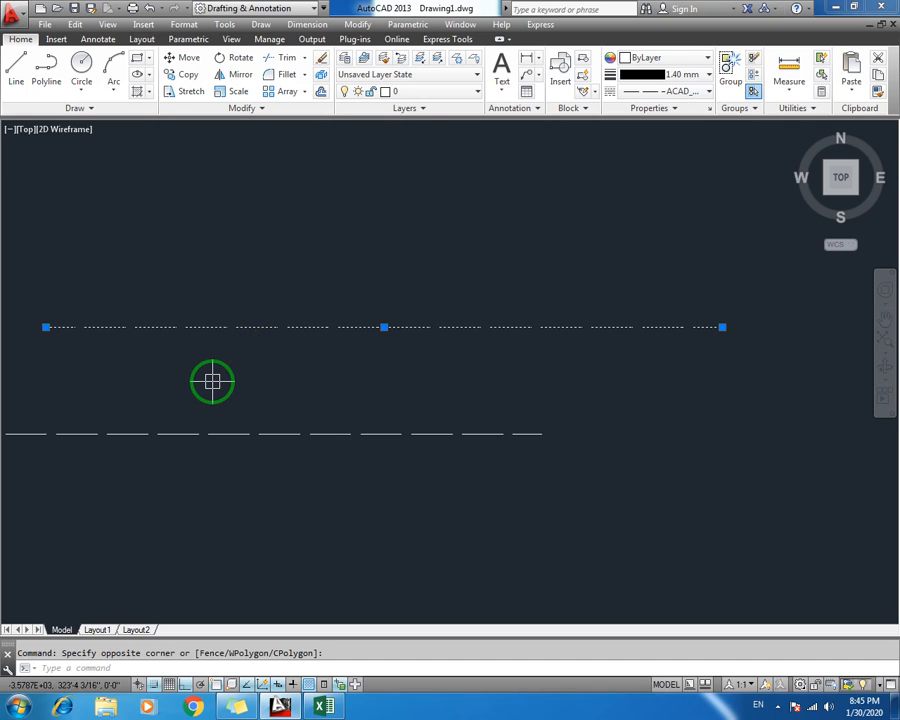
{"action": "type", "text": "lts"}
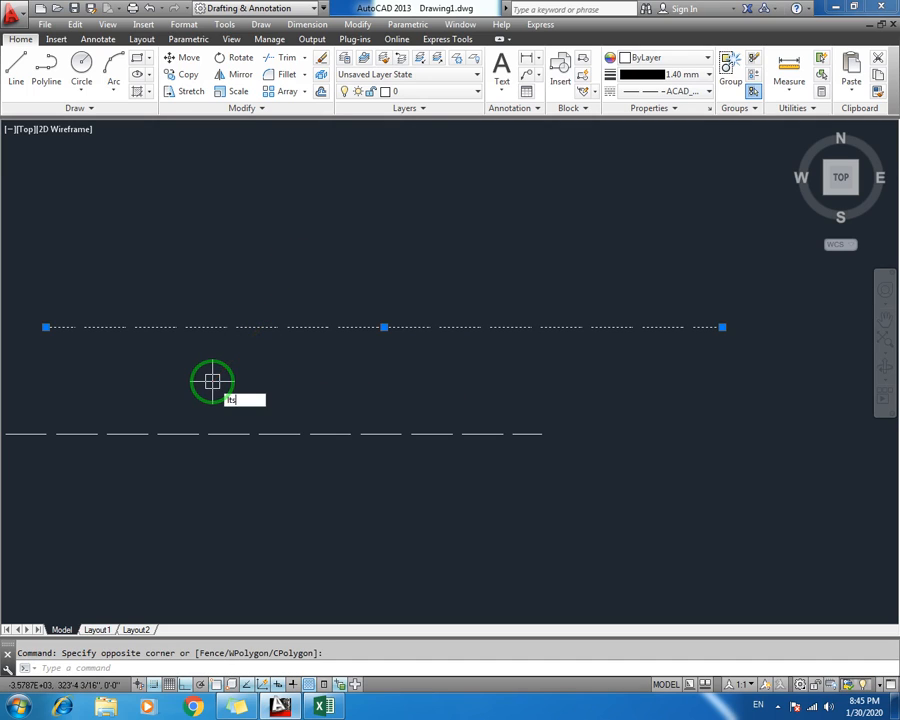
{"action": "key", "text": "Return"}
{"action": "type", "text": "0.2"}
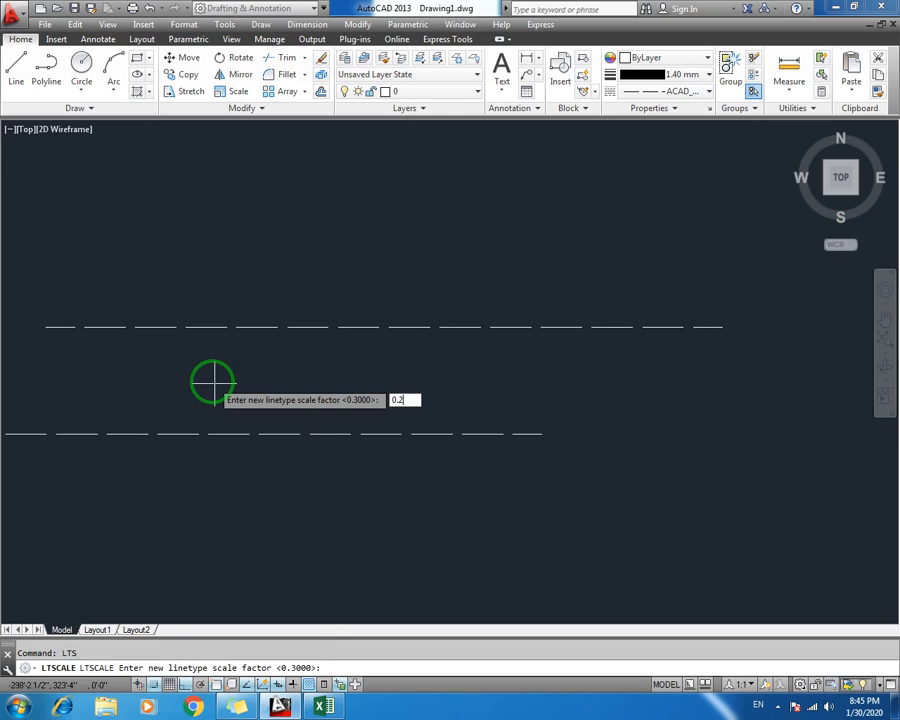
{"action": "key", "text": "Return"}
{"action": "scroll", "coordinate": [271, 383], "scroll_direction": "up", "scroll_amount": 5}
{"action": "scroll", "coordinate": [271, 383], "scroll_direction": "down", "scroll_amount": 6}
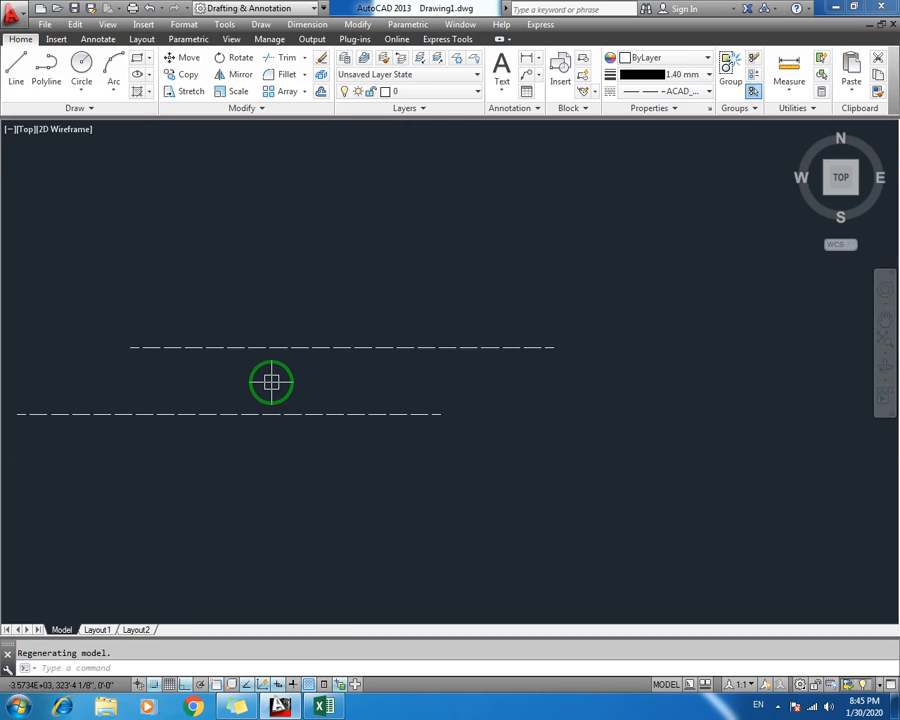
Erase both dashed lines and reset the current linetype to ByLayer
{"action": "middle_click_drag", "start_coordinate": [264, 382], "coordinate": [426, 382]}
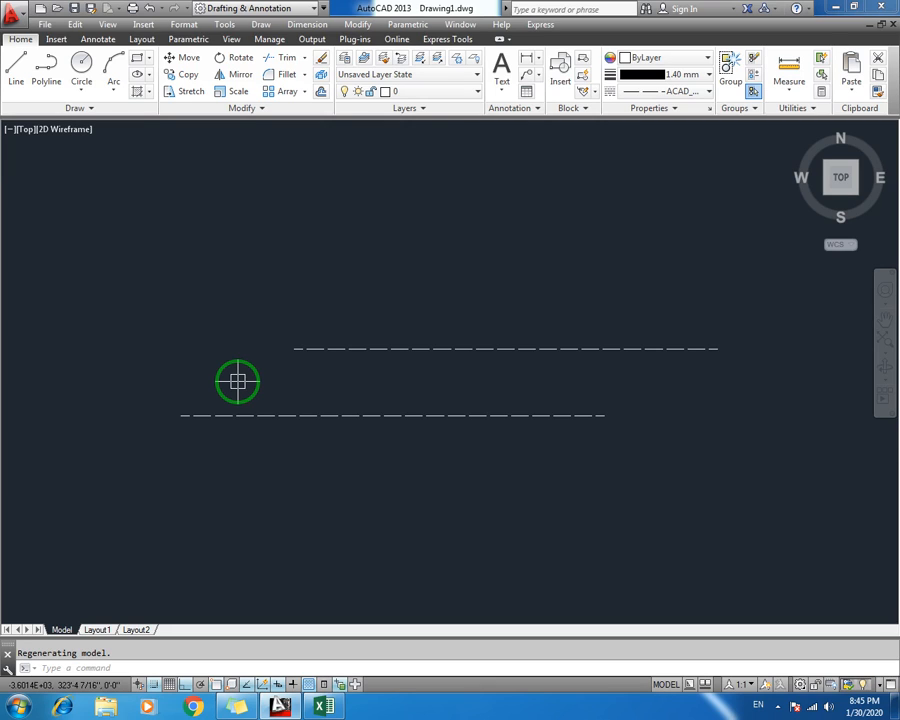
{"action": "left_click", "coordinate": [486, 245]}
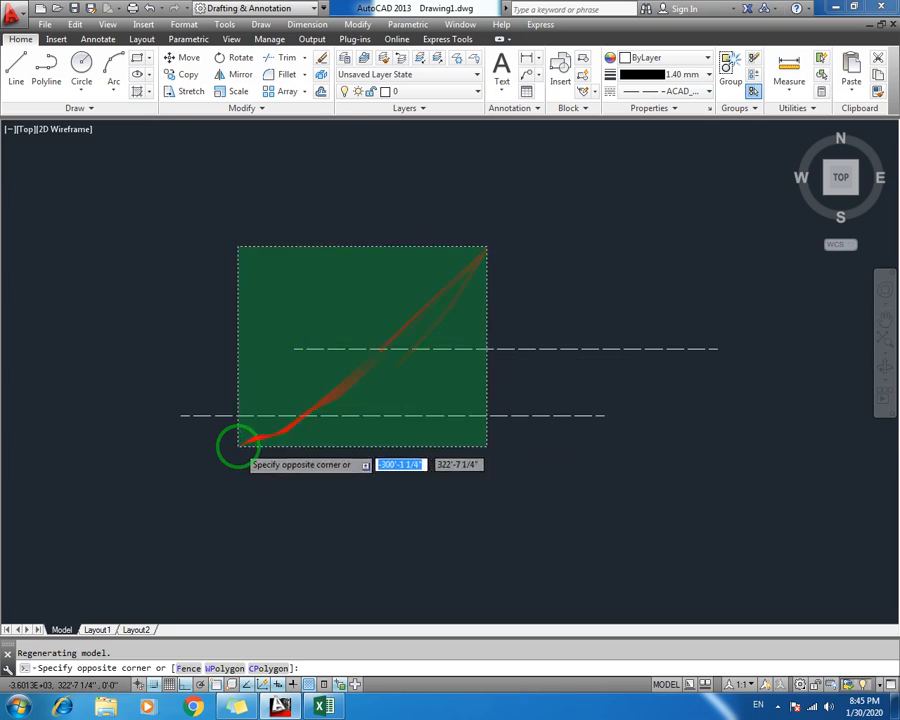
{"action": "left_click", "coordinate": [238, 446]}
{"action": "key", "text": "Delete"}
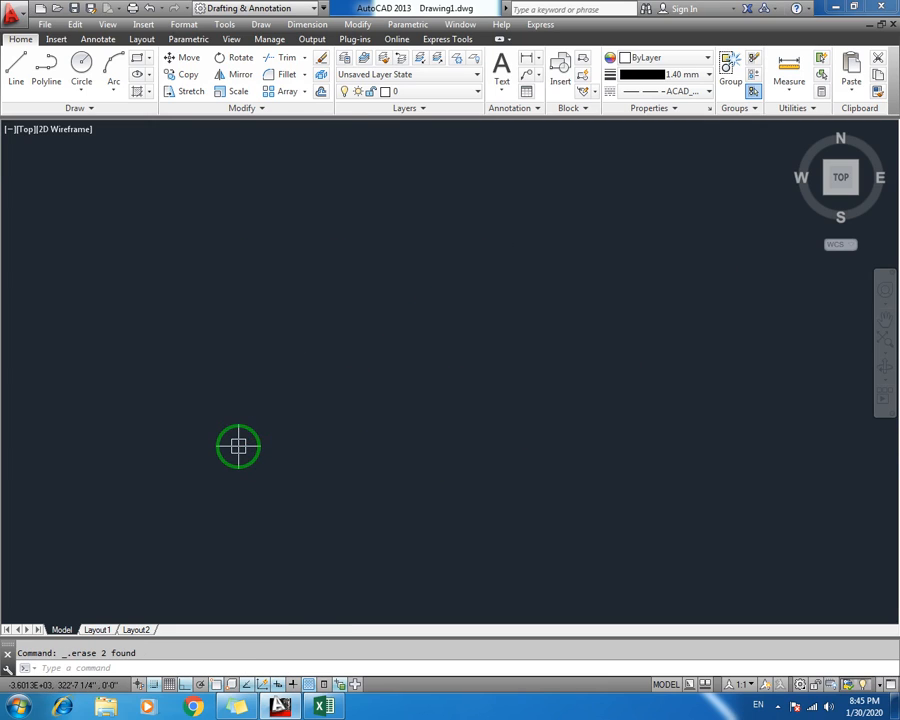
{"action": "left_click", "coordinate": [684, 92]}
{"action": "left_click", "coordinate": [668, 110]}
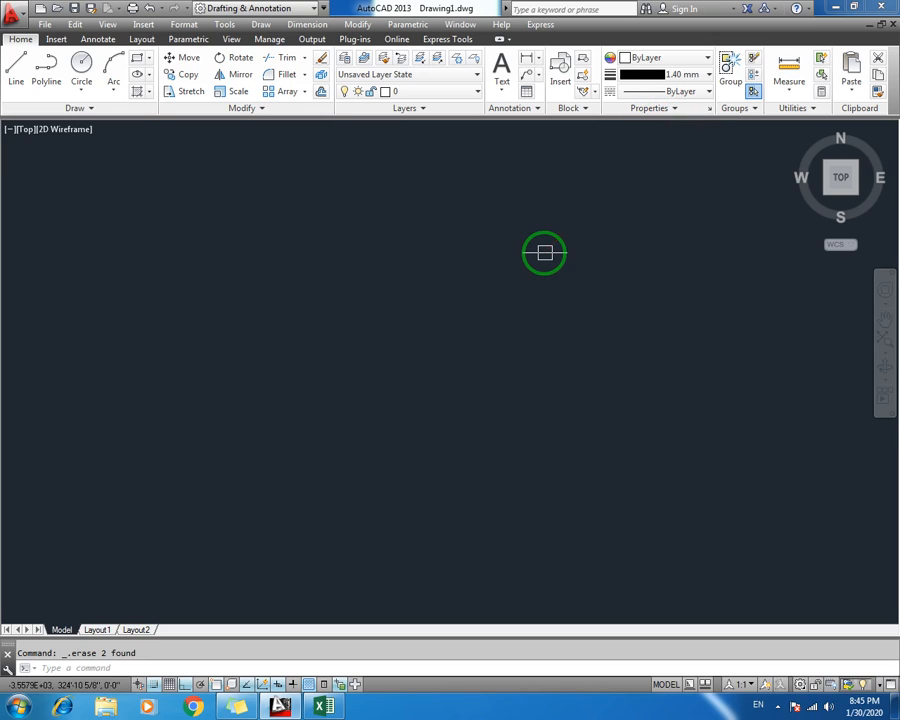
{"action": "key", "text": "Escape"}
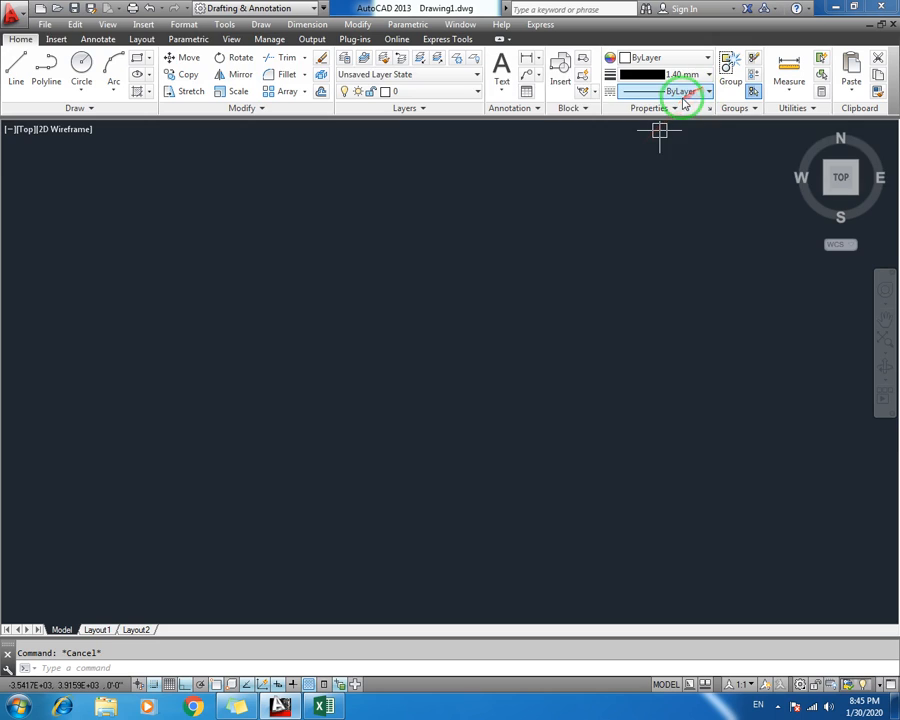
Examine the loadable linetypes in acad.lin, including TRACKS and ZIGZAG, without loading any
{"action": "left_click", "coordinate": [186, 25]}
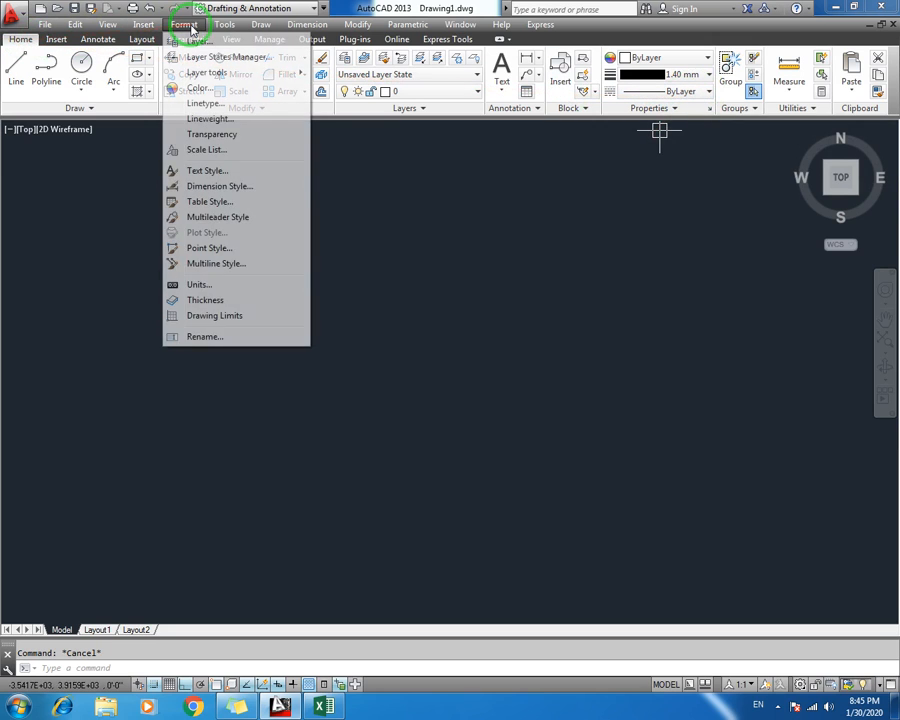
{"action": "left_click", "coordinate": [213, 104]}
{"action": "left_click", "coordinate": [556, 236]}
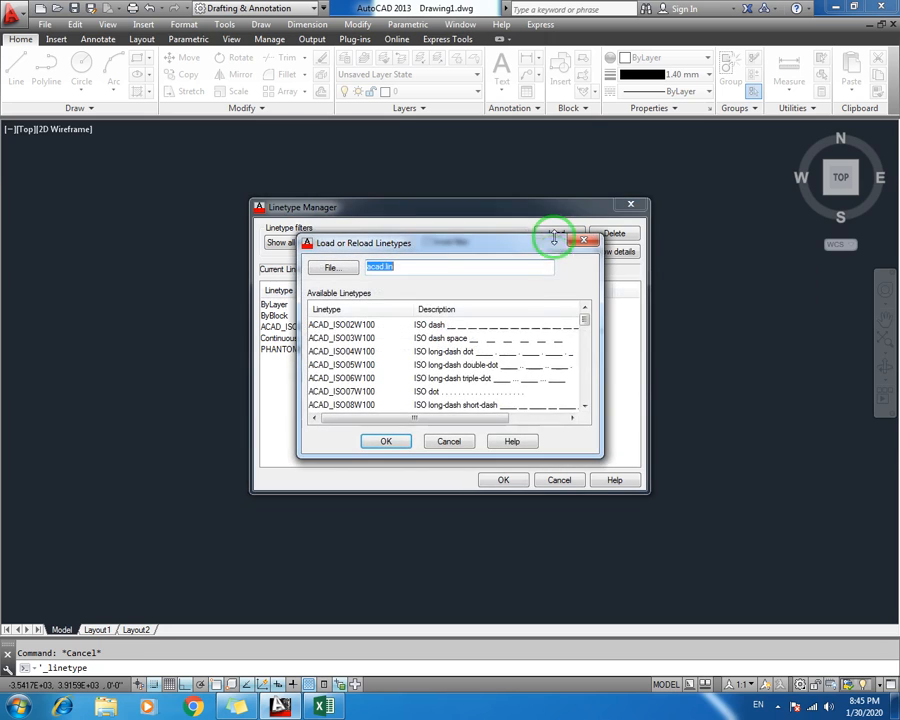
{"action": "left_click_drag", "start_coordinate": [585, 318], "coordinate": [540, 408]}
{"action": "left_click", "coordinate": [460, 391]}
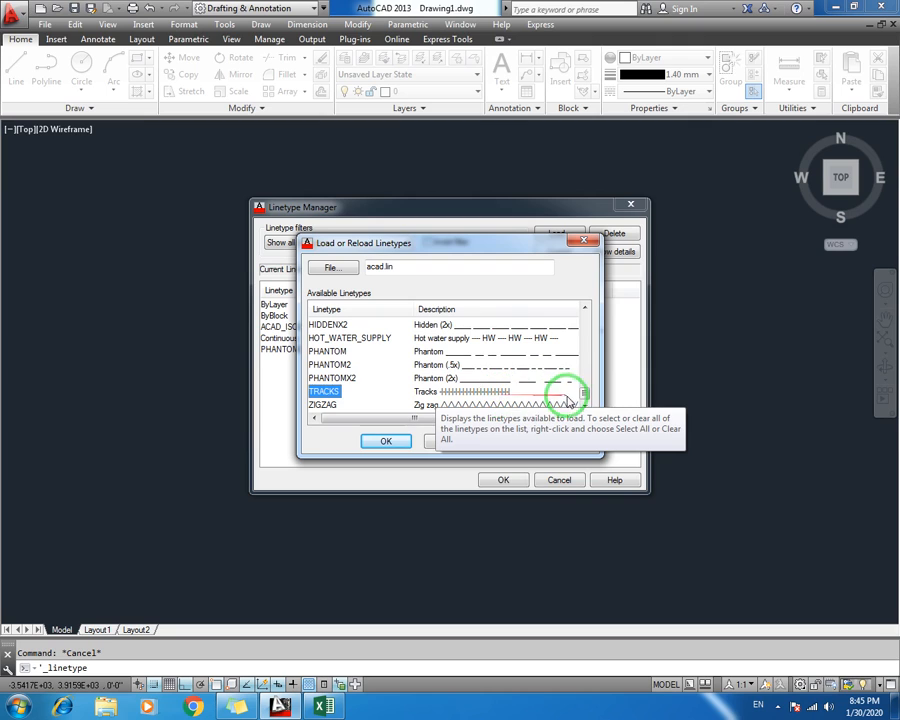
{"action": "left_click", "coordinate": [492, 405]}
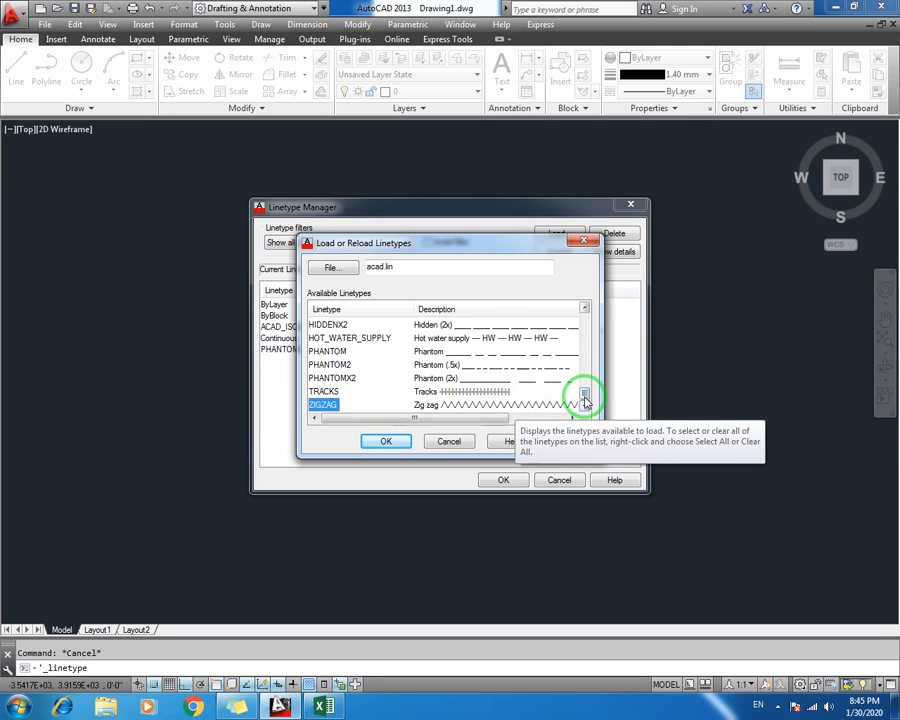
{"action": "left_click_drag", "start_coordinate": [582, 394], "coordinate": [585, 343]}
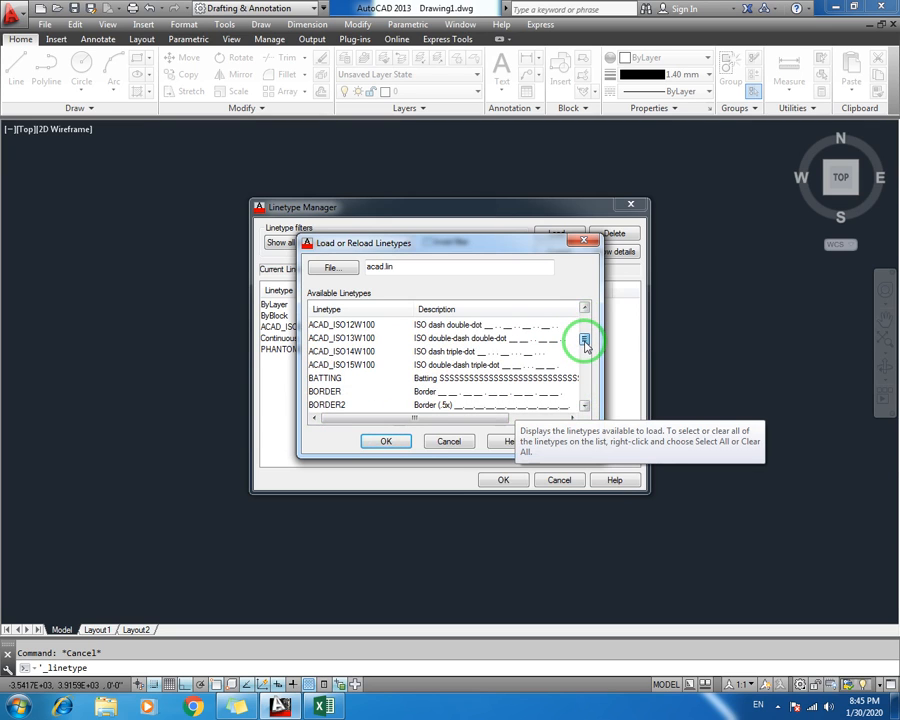
{"action": "left_click", "coordinate": [465, 441]}
{"action": "left_click", "coordinate": [558, 480]}
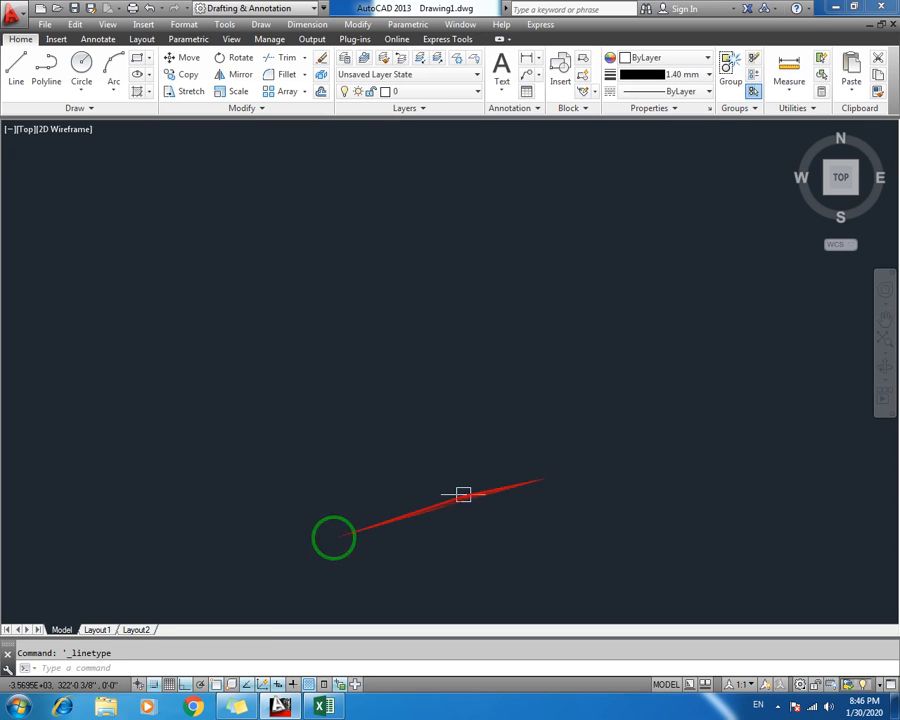
Switch to the Commands CAD workbook in Excel and move the Table entry from B60:D60 down to row 62
{"action": "left_click", "coordinate": [322, 708]}
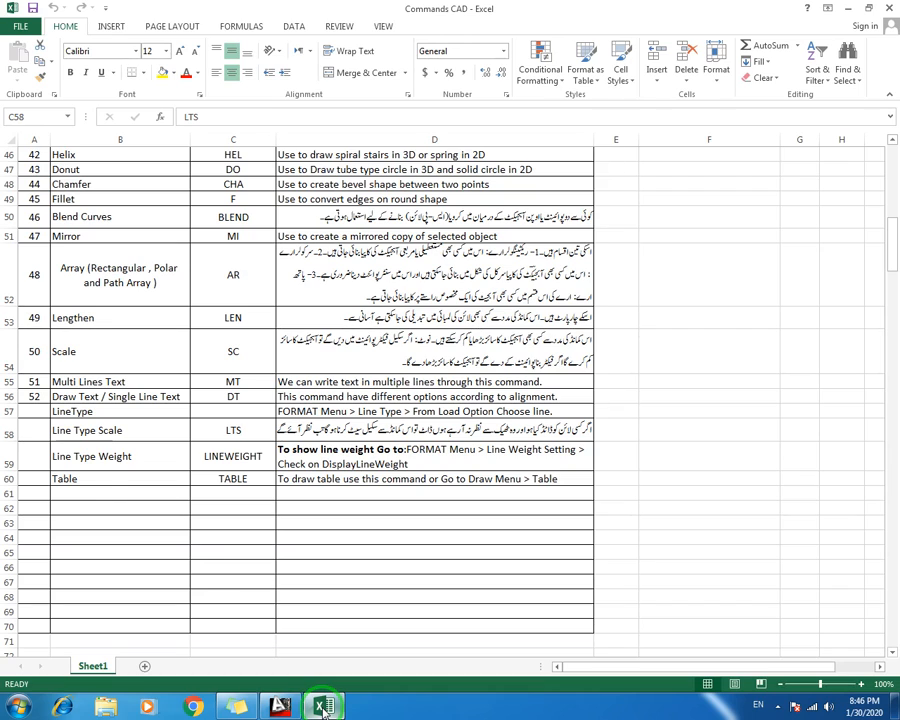
{"action": "left_click", "coordinate": [72, 480]}
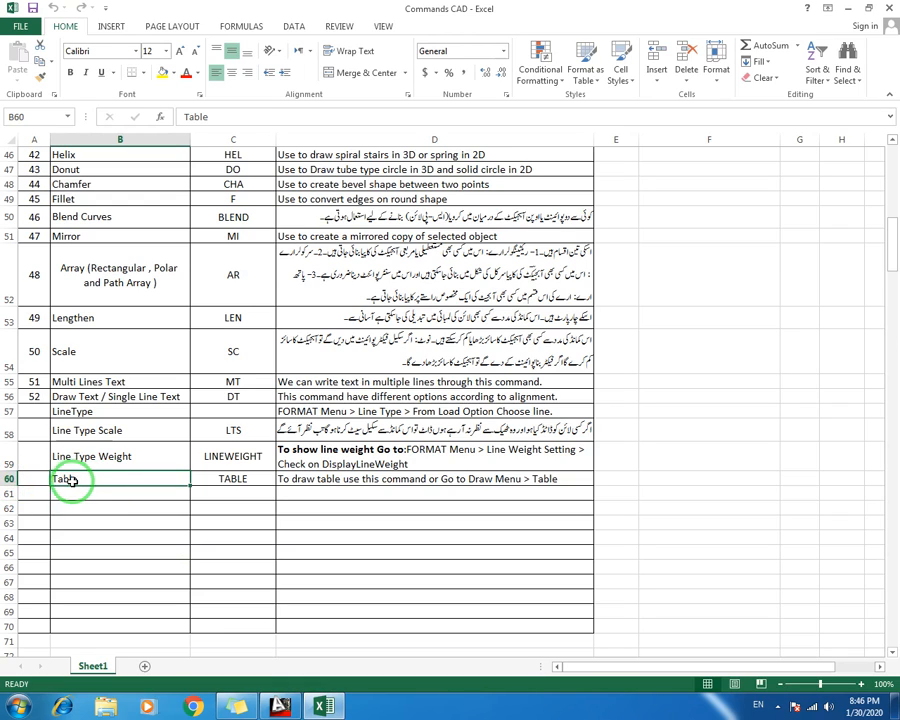
{"action": "left_click_drag", "start_coordinate": [72, 480], "coordinate": [290, 480]}
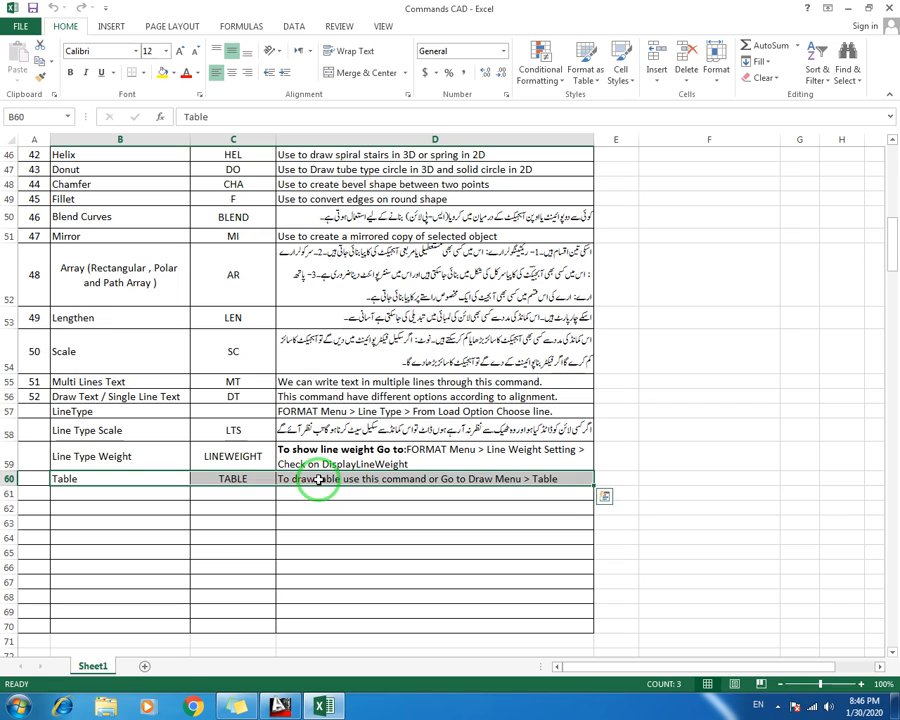
{"action": "key", "text": "ctrl+c"}
{"action": "left_click", "coordinate": [66, 508]}
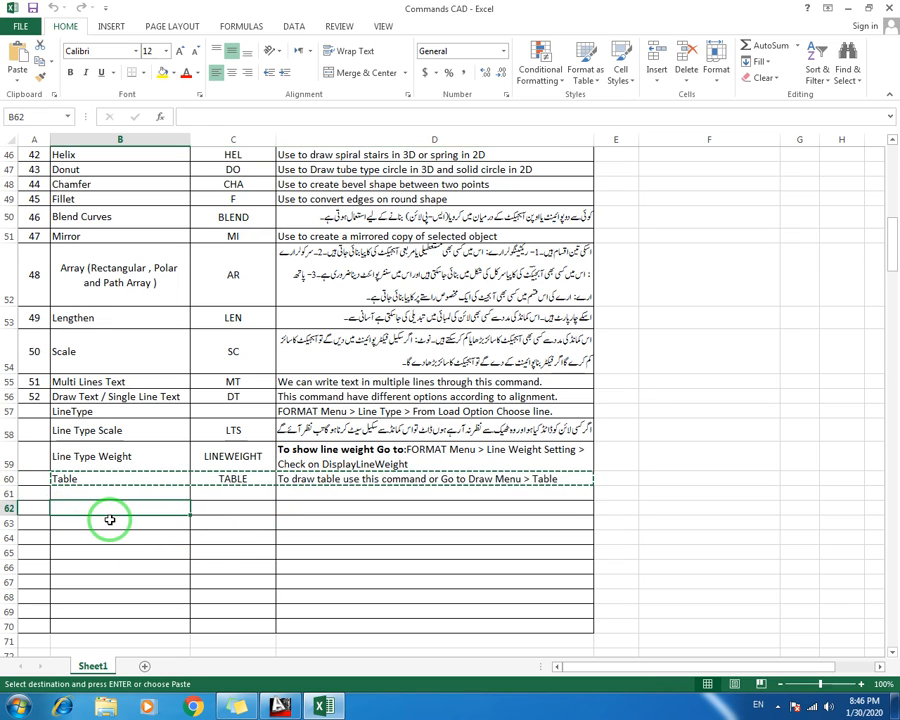
{"action": "key", "text": "Return"}
Enter the command names Block in B60 and Insert Block in B61
{"action": "left_click", "coordinate": [96, 481]}
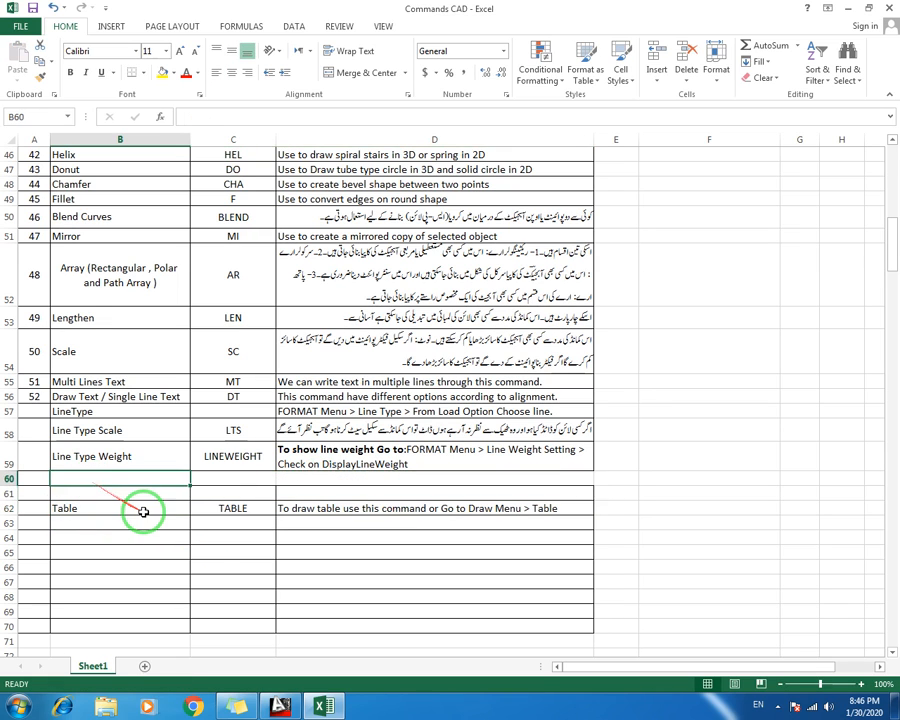
{"action": "type", "text": "Block"}
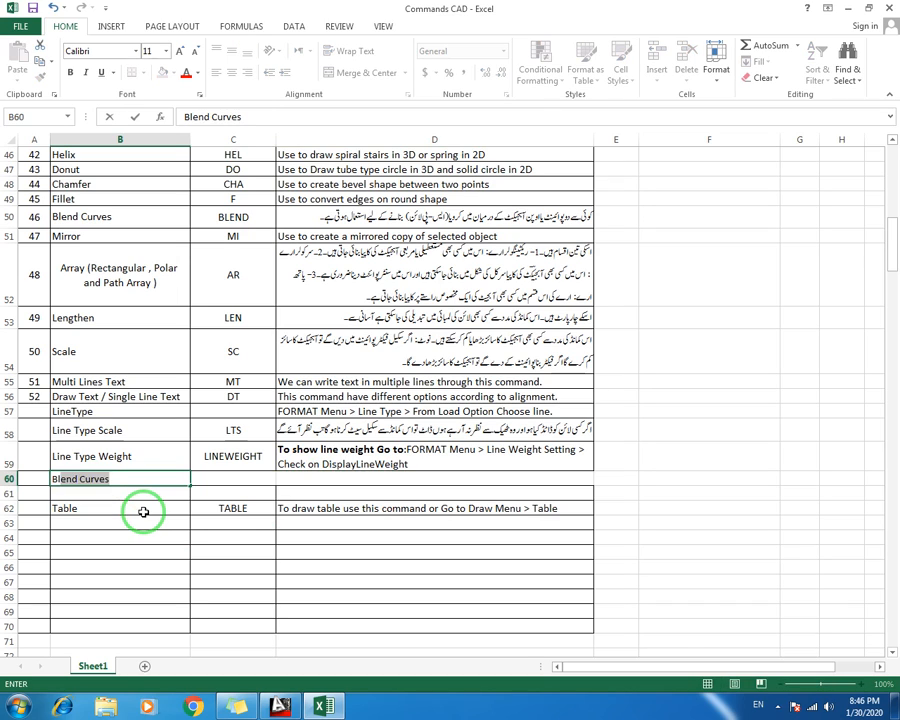
{"action": "left_click", "coordinate": [117, 493]}
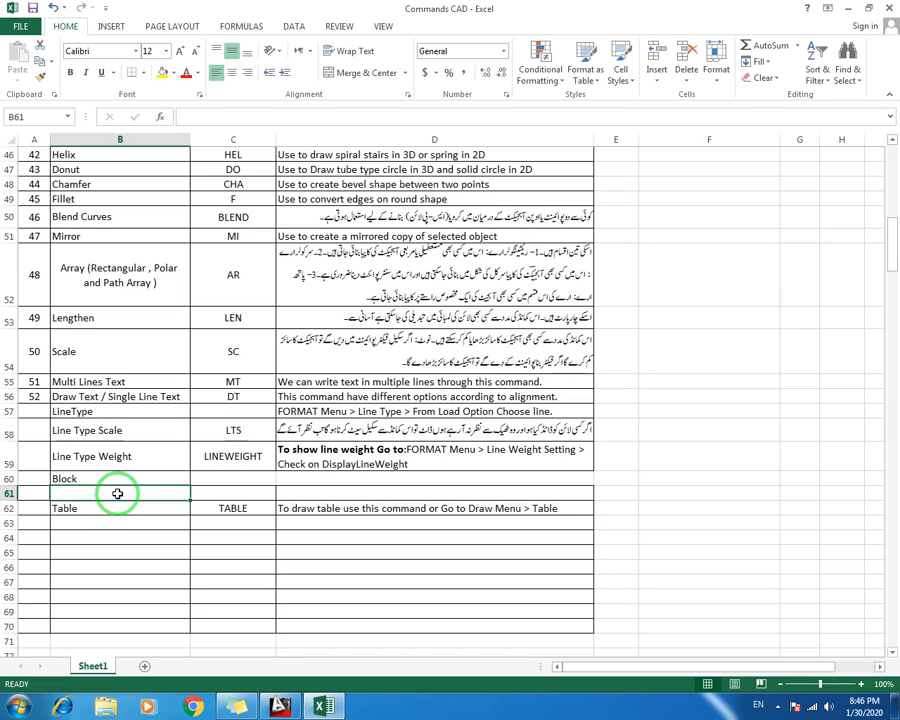
{"action": "type", "text": "Ins"}
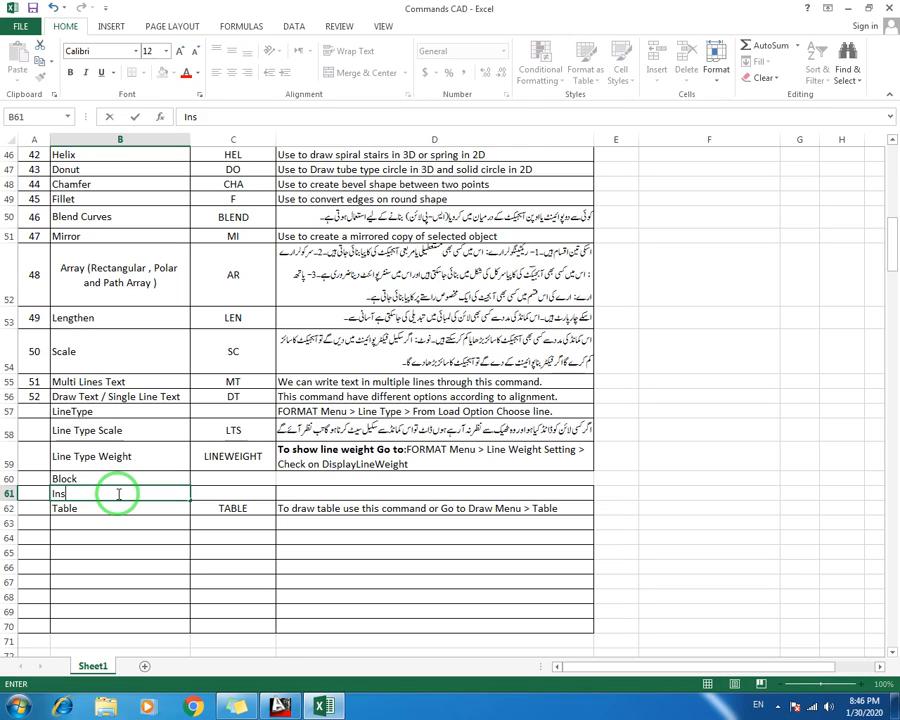
{"action": "type", "text": "ert Block"}
{"action": "key", "text": "Return"}
Insert a blank row above the Table entry and enter Write Block in B62
{"action": "right_click", "coordinate": [8, 509]}
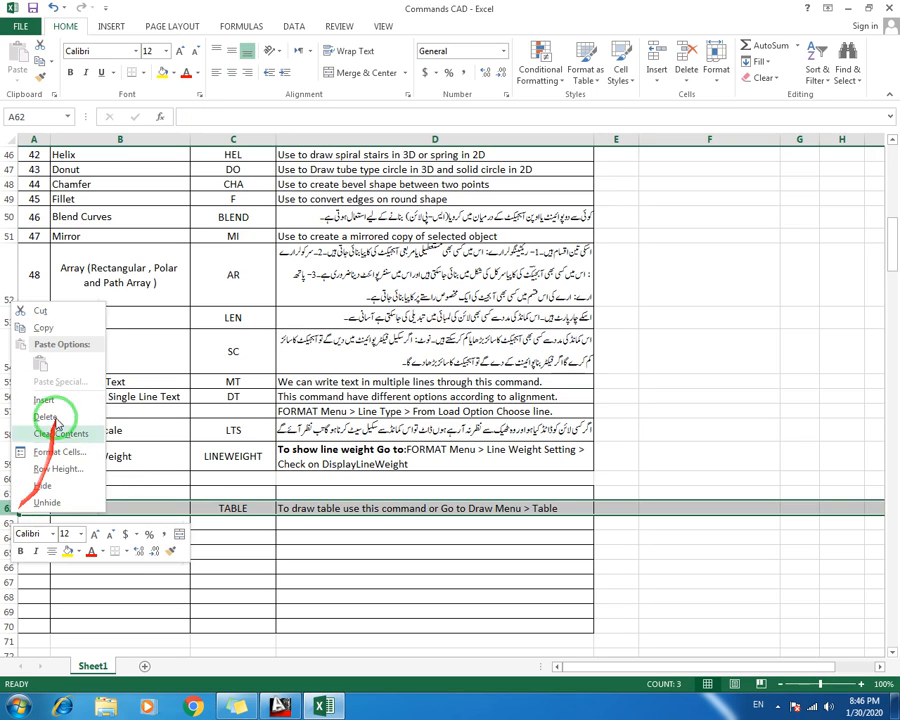
{"action": "left_click", "coordinate": [40, 399]}
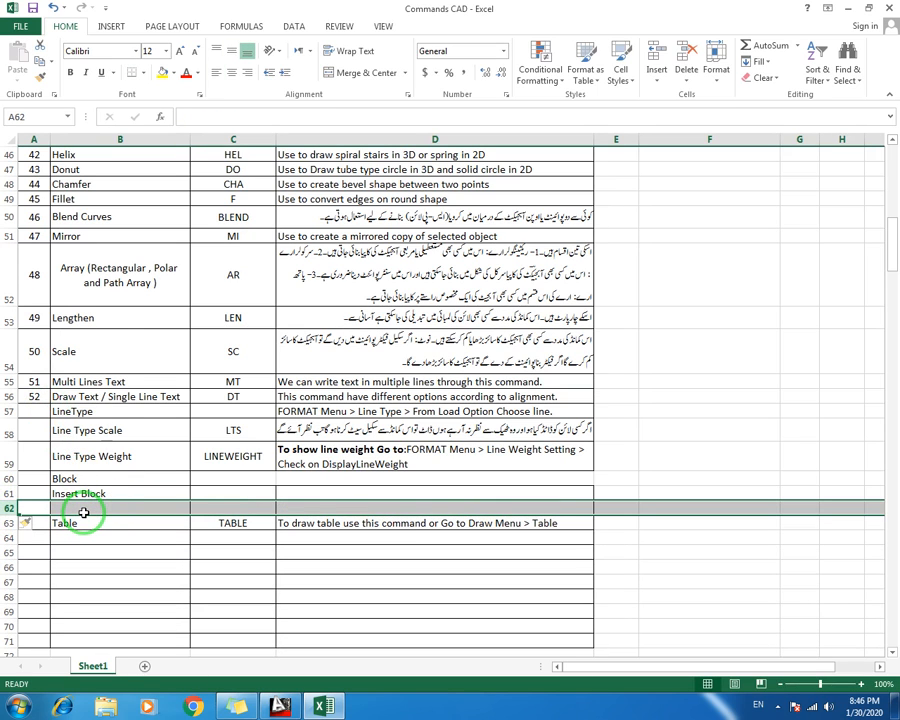
{"action": "type", "text": "Write"}
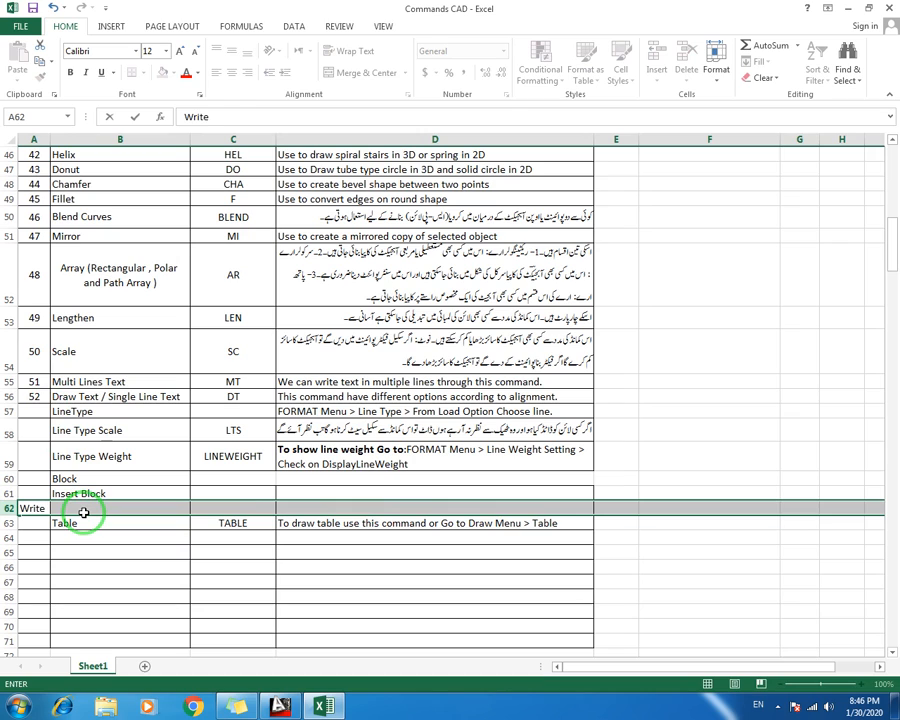
{"action": "key", "text": "Escape"}
{"action": "left_click", "coordinate": [72, 509]}
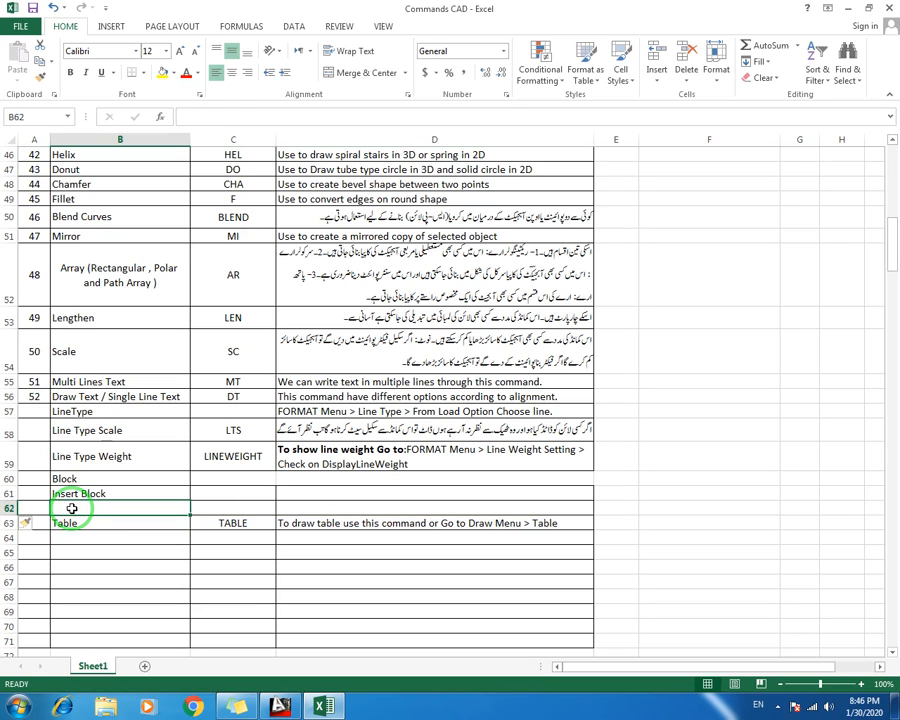
{"action": "type", "text": "Write B"}
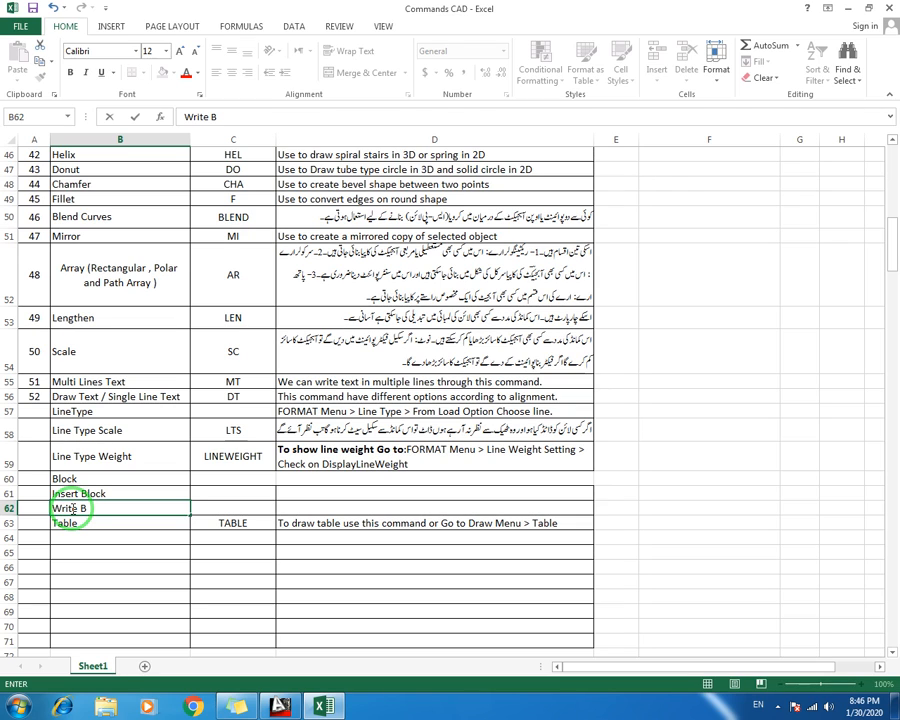
{"action": "type", "text": "lock"}
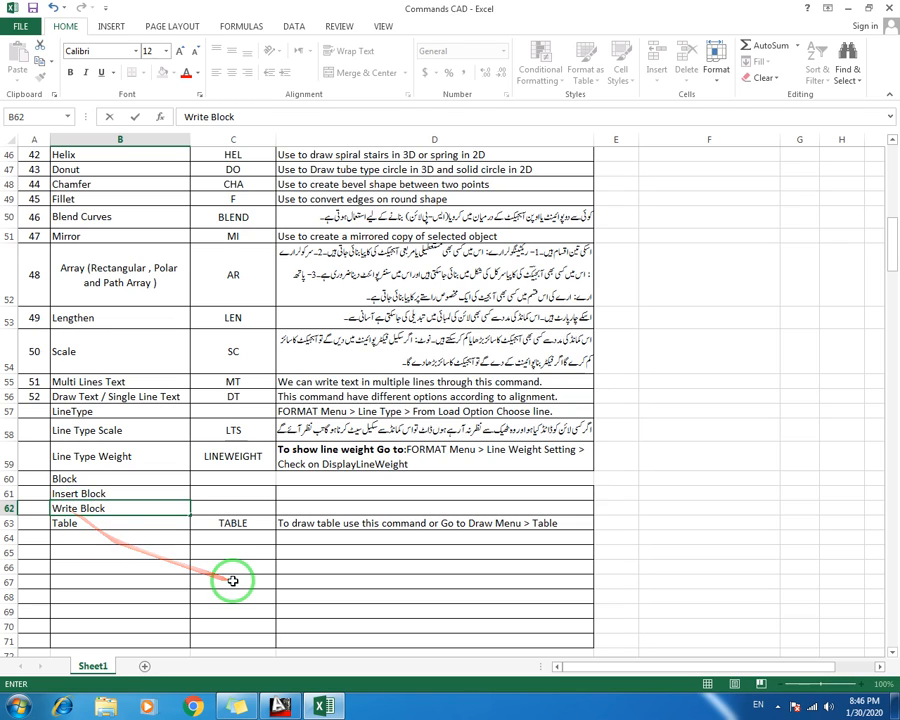
Enter the shortcuts B, I and W in C60, C61 and C62, and select the block entries in B60:C62
{"action": "left_click", "coordinate": [104, 478]}
{"action": "left_click", "coordinate": [217, 476]}
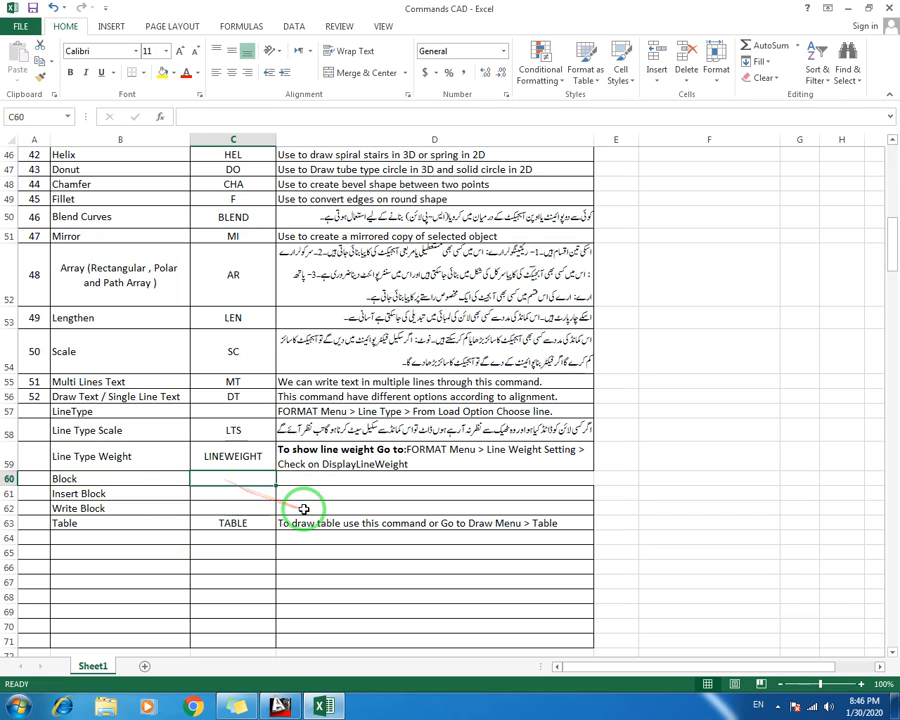
{"action": "type", "text": "B"}
{"action": "left_click", "coordinate": [244, 500]}
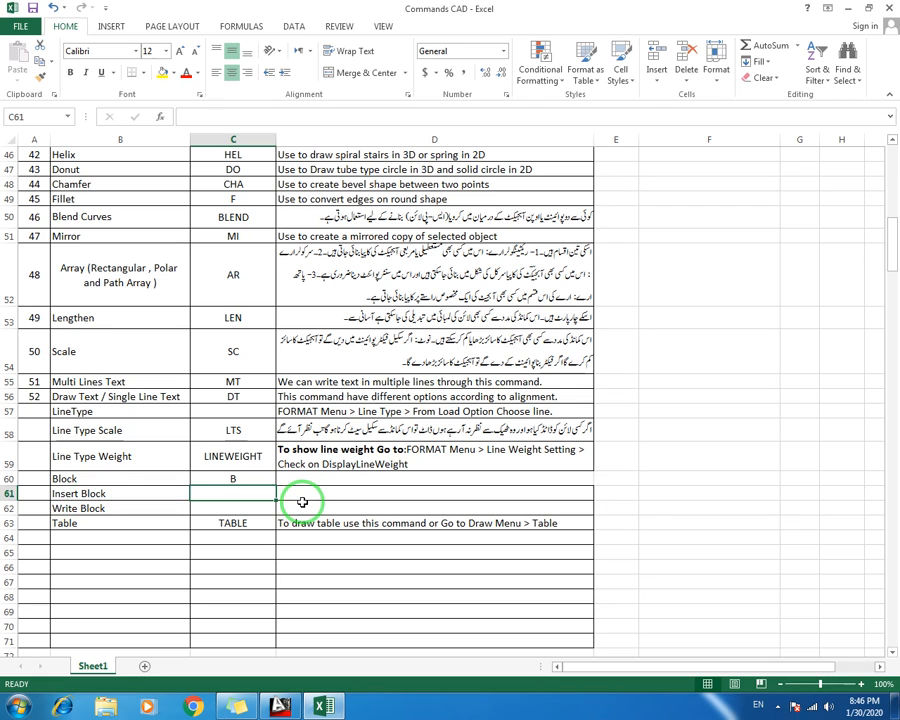
{"action": "type", "text": "I"}
{"action": "left_click", "coordinate": [252, 507]}
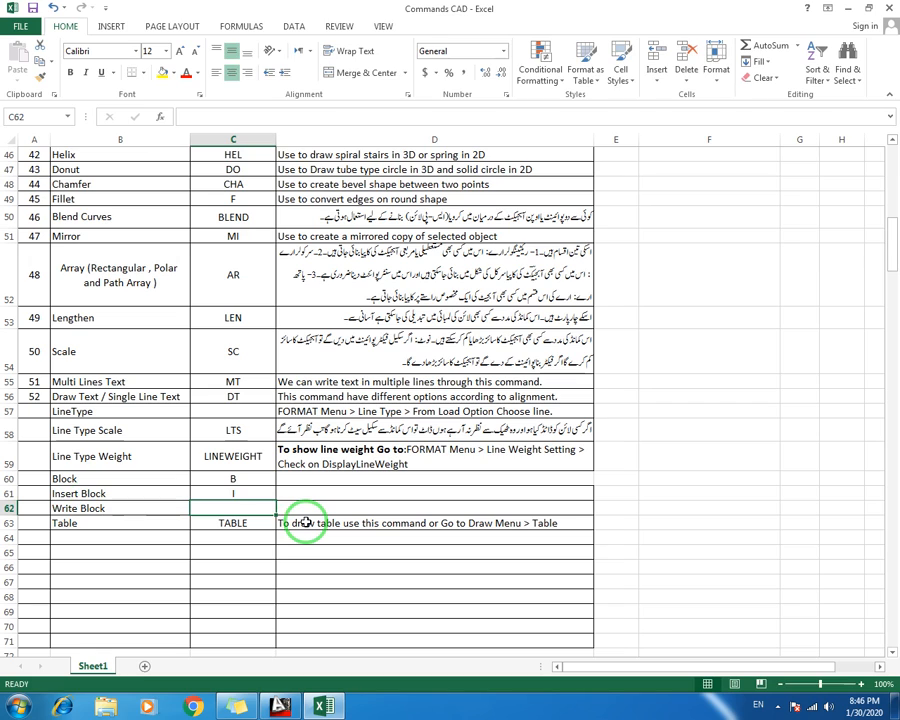
{"action": "type", "text": "W"}
{"action": "left_click", "coordinate": [280, 580]}
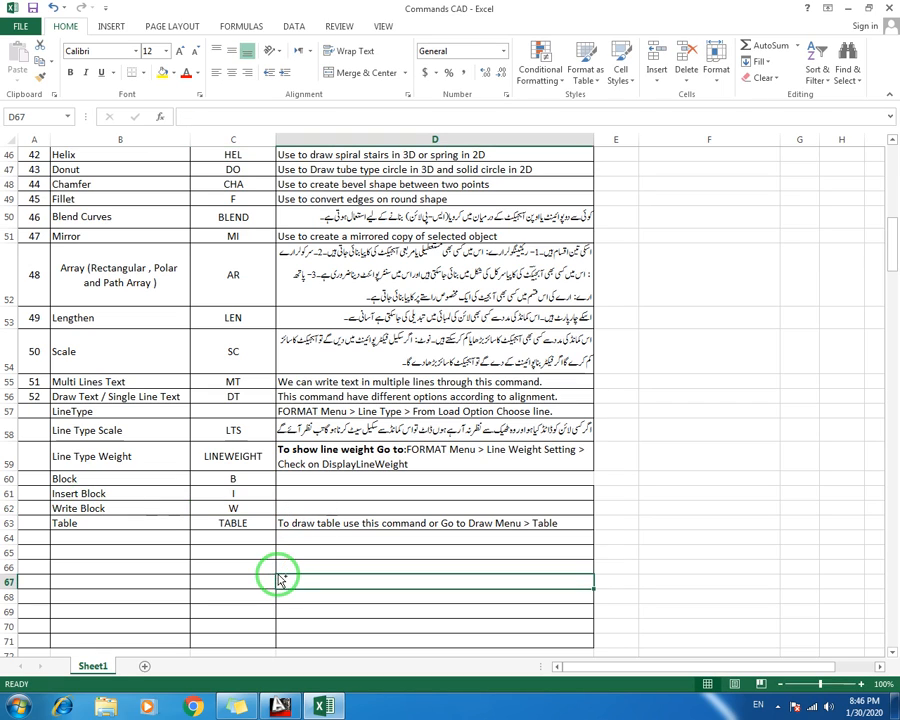
{"action": "left_click_drag", "start_coordinate": [110, 479], "coordinate": [228, 506]}
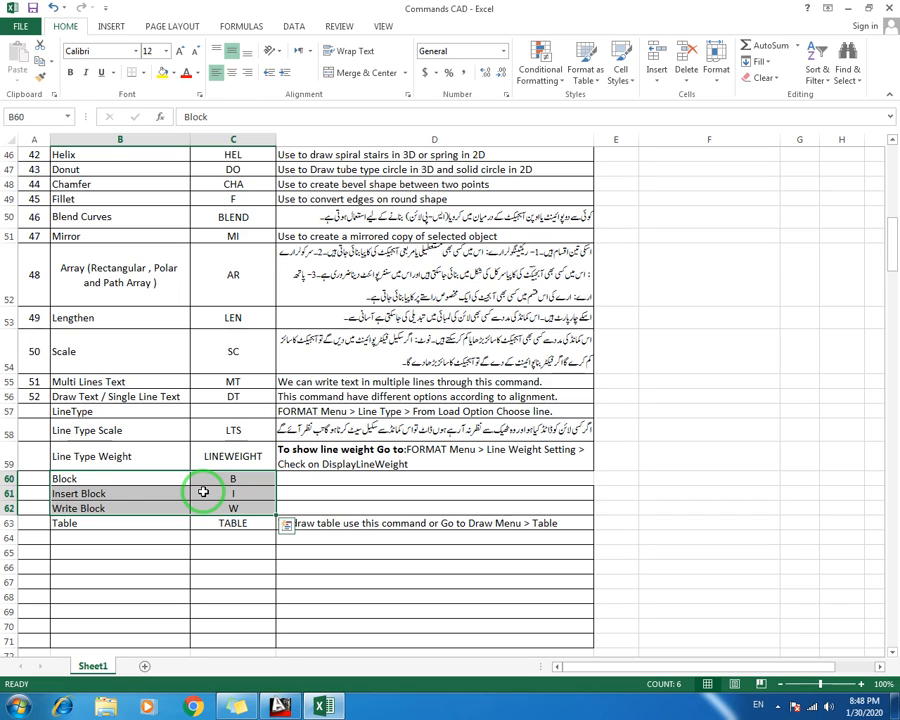
Switch back to AutoCAD and examine the room plan, looking closely at the window in its right-hand wall
{"action": "left_click", "coordinate": [281, 706]}
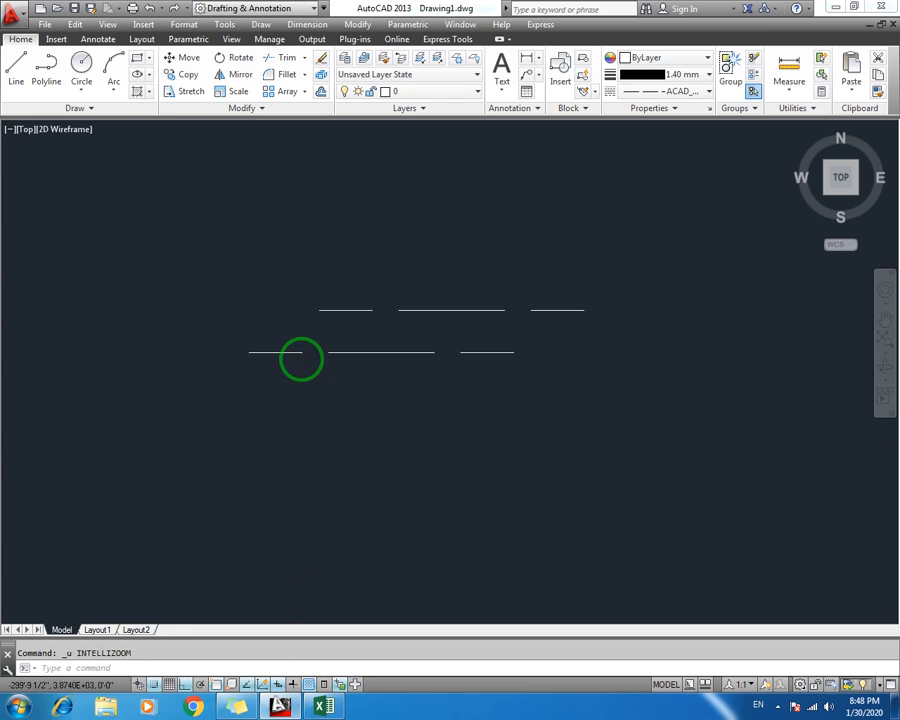
{"action": "key", "text": "Escape"}
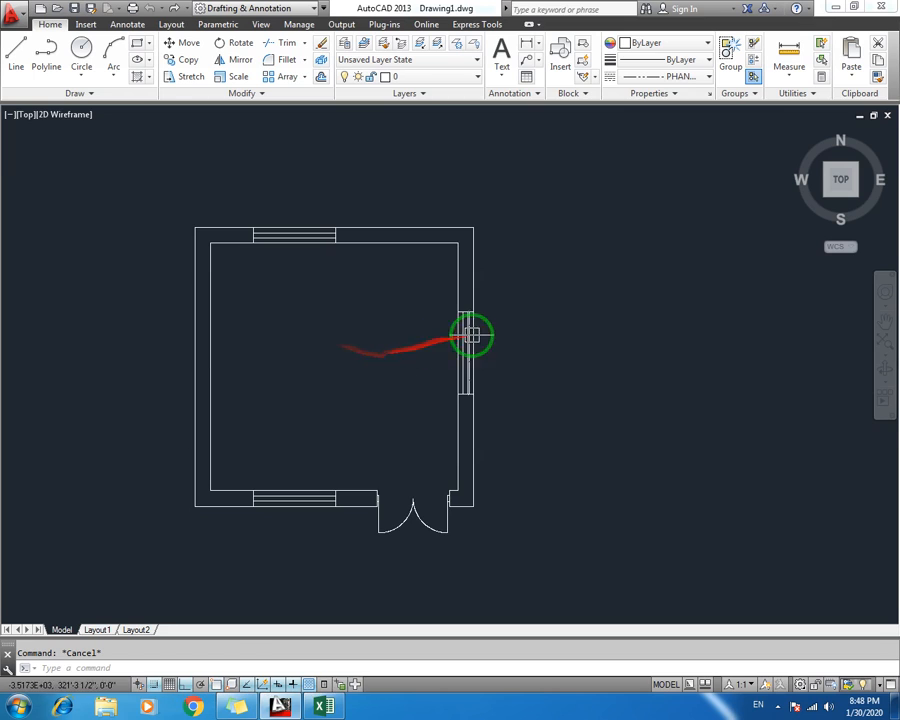
{"action": "scroll", "coordinate": [494, 333], "scroll_direction": "up", "scroll_amount": 2}
{"action": "scroll", "coordinate": [446, 307], "scroll_direction": "up", "scroll_amount": 2}
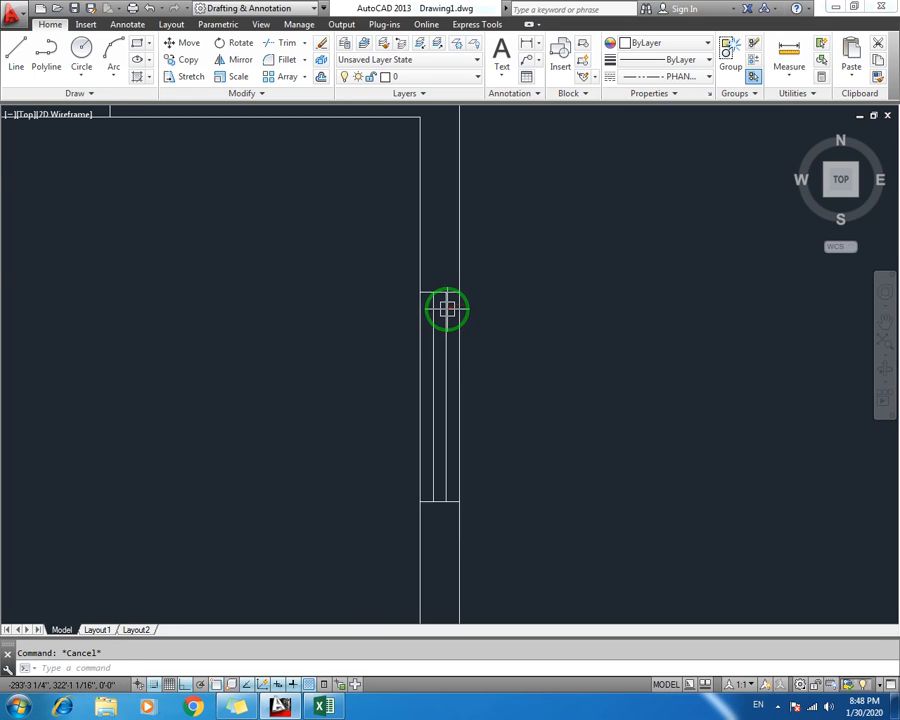
{"action": "middle_click_drag", "start_coordinate": [452, 335], "coordinate": [550, 288]}
{"action": "scroll", "coordinate": [550, 288], "scroll_direction": "up", "scroll_amount": 2}
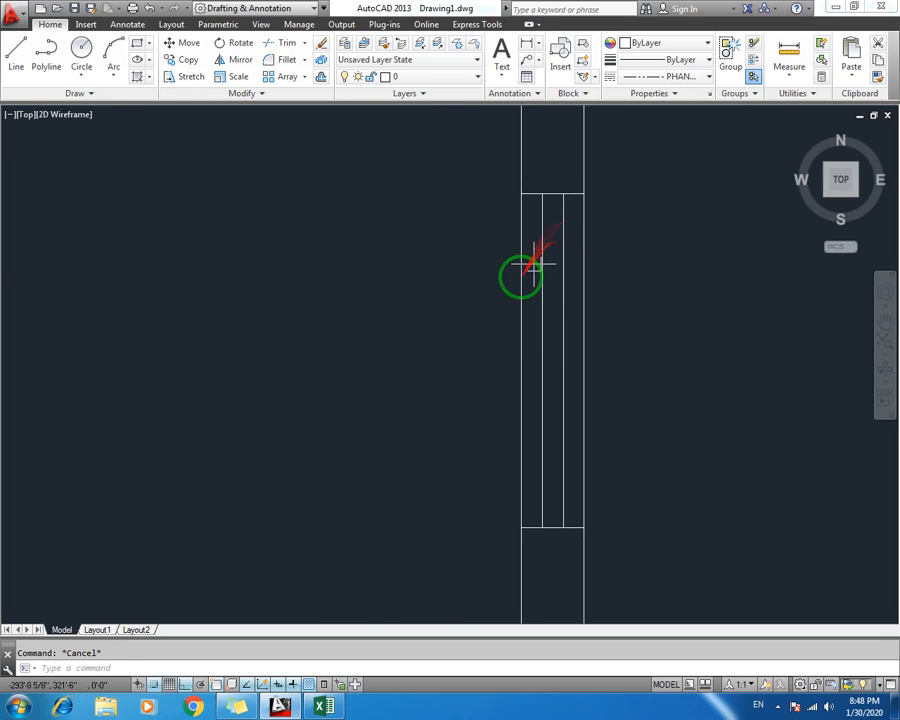
{"action": "scroll", "coordinate": [500, 290], "scroll_direction": "down", "scroll_amount": 8}
{"action": "middle_click_drag", "start_coordinate": [401, 320], "coordinate": [435, 323]}
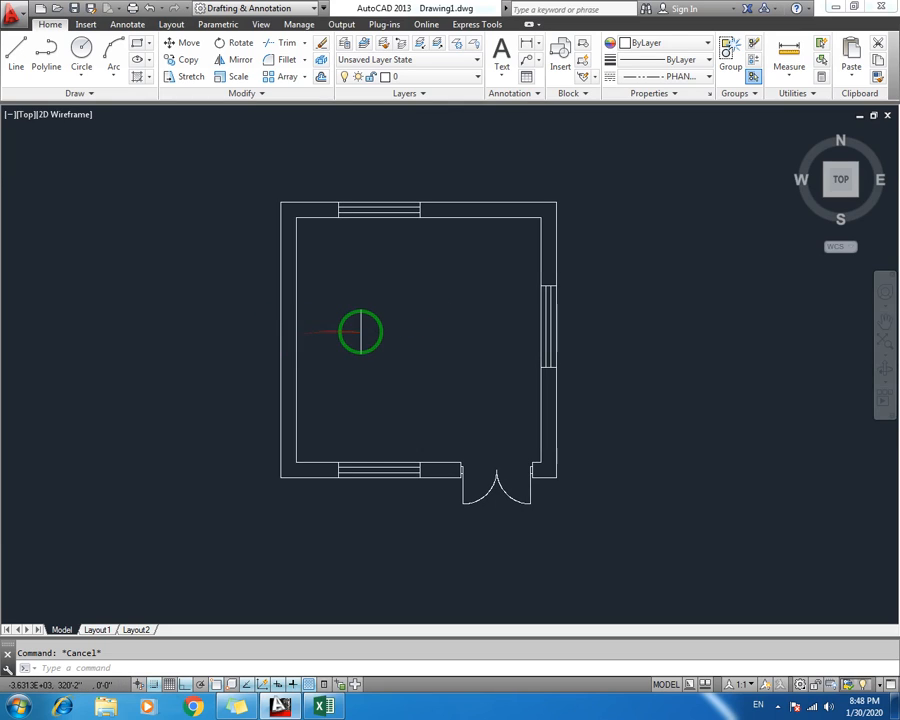
Move the top wall's window horizontally along the wall, closer to the room's upper-left corner
{"action": "scroll", "coordinate": [410, 297], "scroll_direction": "up", "scroll_amount": 2}
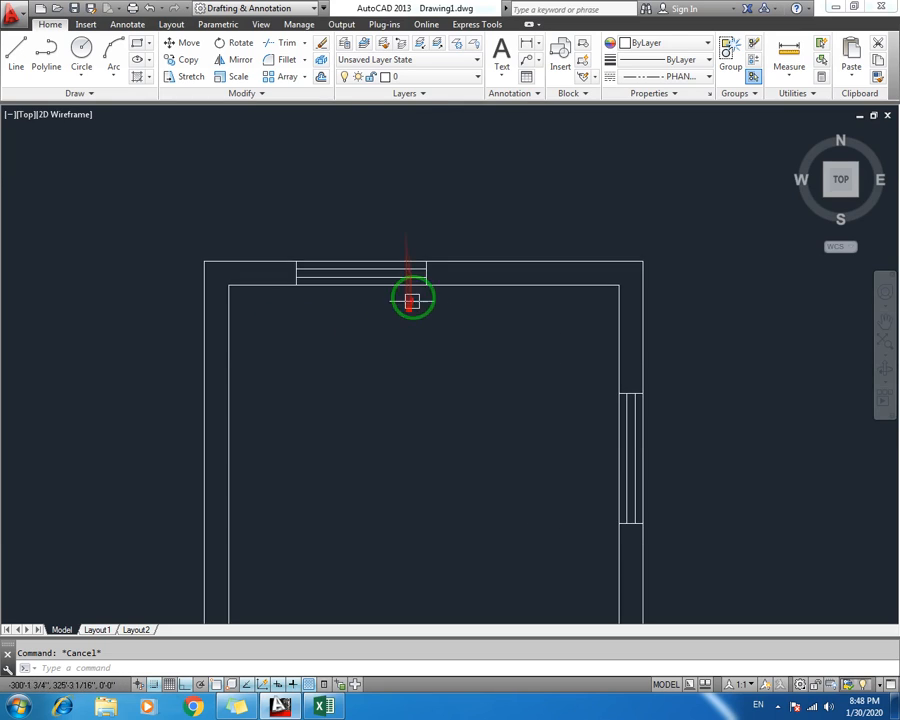
{"action": "scroll", "coordinate": [468, 235], "scroll_direction": "up", "scroll_amount": 3}
{"action": "left_click", "coordinate": [457, 228]}
{"action": "left_click", "coordinate": [86, 263]}
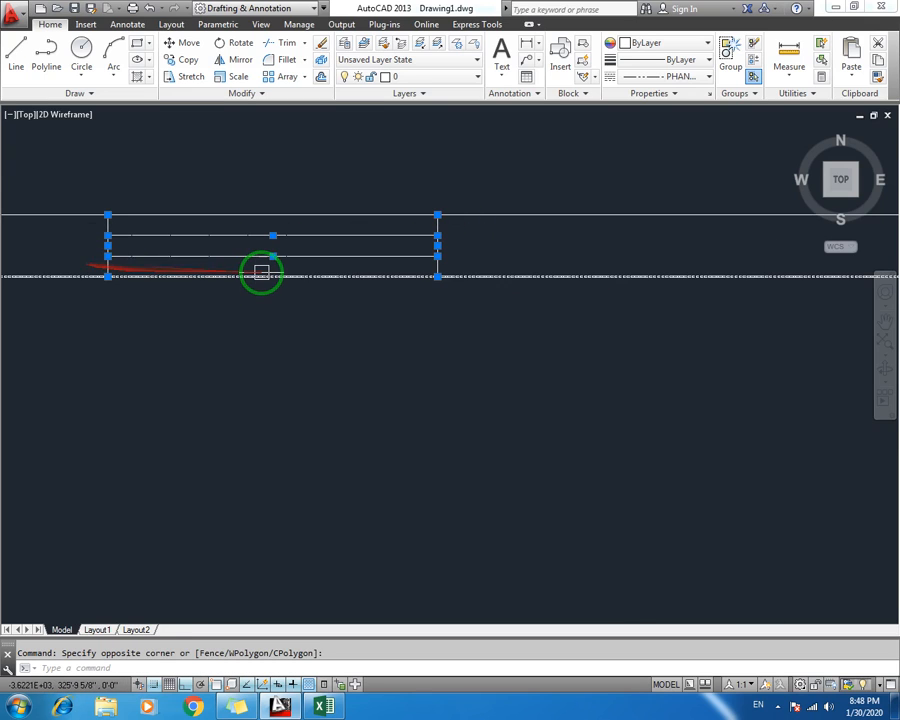
{"action": "type", "text": "m"}
{"action": "key", "text": "Return"}
{"action": "left_click", "coordinate": [108, 275]}
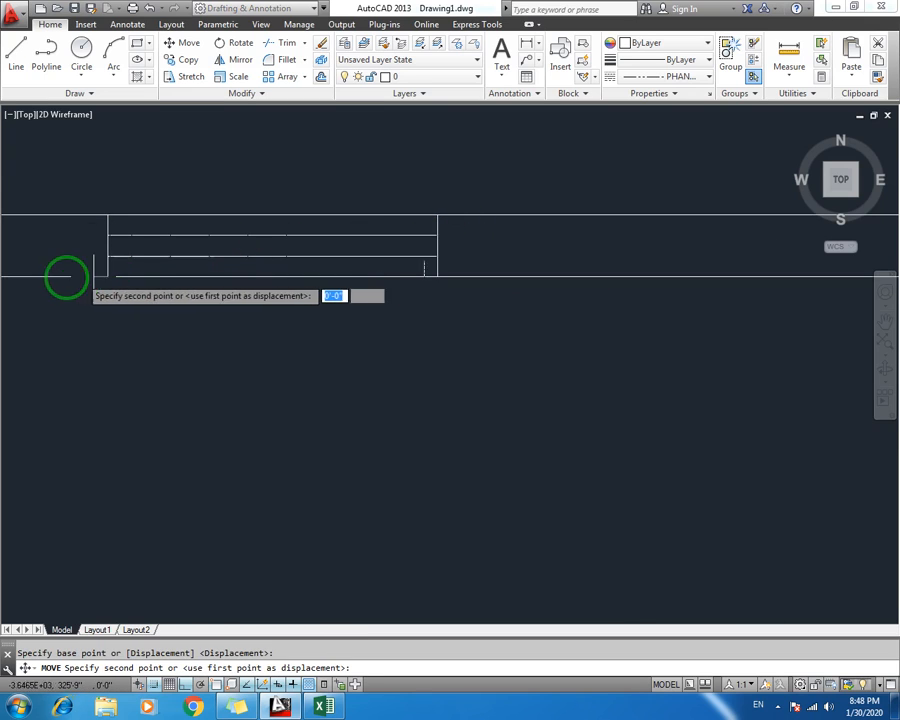
{"action": "middle_click_drag", "start_coordinate": [128, 279], "coordinate": [372, 283]}
{"action": "left_click", "coordinate": [213, 279]}
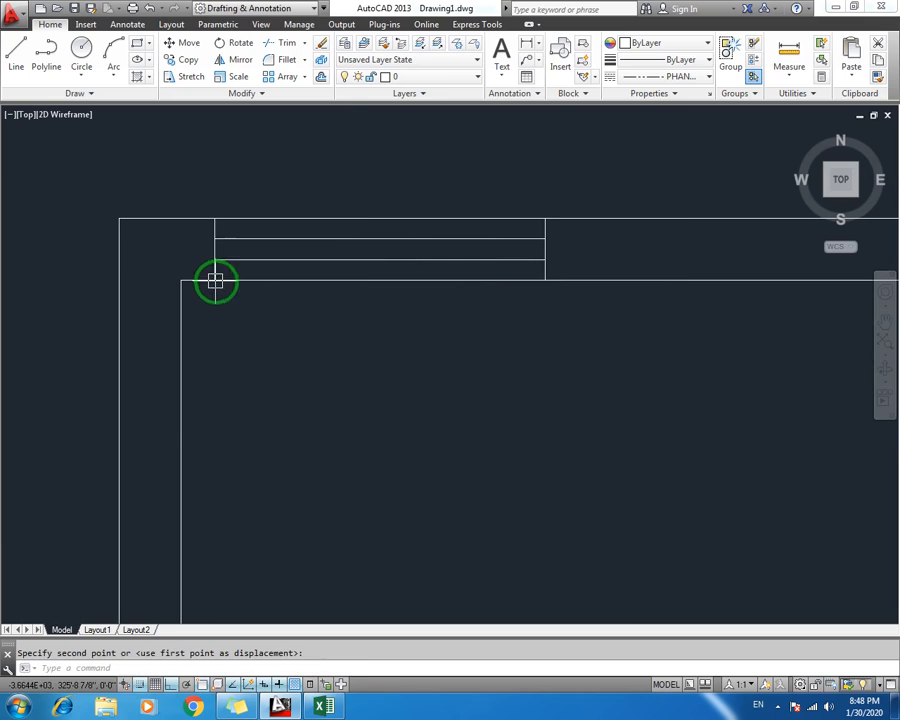
{"action": "key", "text": "Escape"}
Look over the upper part of the room plan, including the empty stretch of wall beside the moved window
{"action": "scroll", "coordinate": [300, 312], "scroll_direction": "down", "scroll_amount": 4}
{"action": "middle_click_drag", "start_coordinate": [338, 376], "coordinate": [338, 261]}
{"action": "mouse_move", "coordinate": [357, 413]}
{"action": "middle_mouse_down"}
{"action": "mouse_move", "coordinate": [361, 321]}
{"action": "mouse_move", "coordinate": [380, 440]}
{"action": "middle_mouse_up"}
{"action": "middle_click_drag", "start_coordinate": [406, 260], "coordinate": [406, 376]}
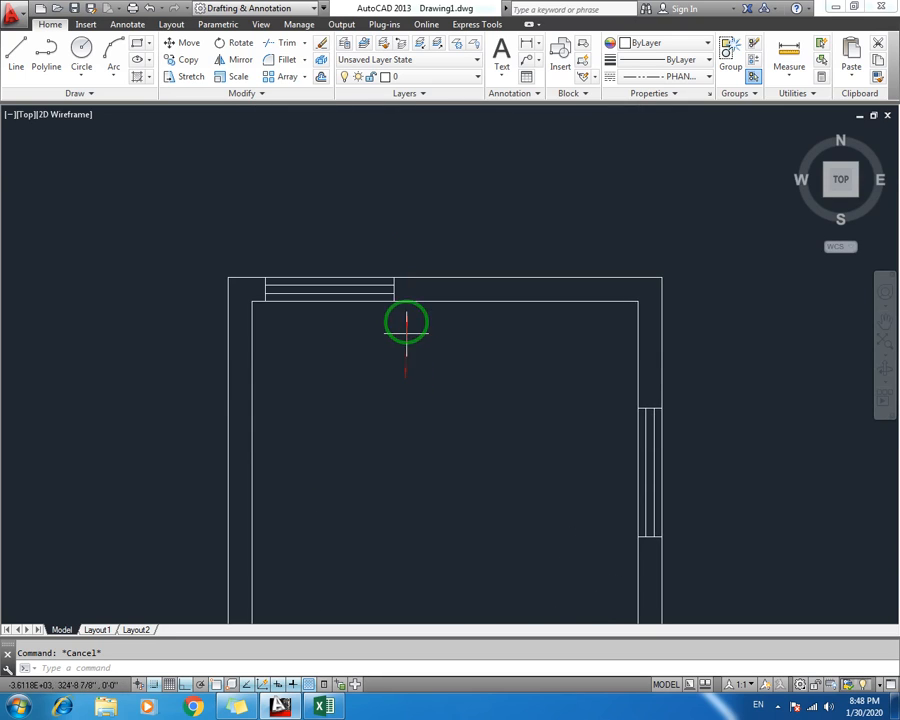
{"action": "scroll", "coordinate": [400, 295], "scroll_direction": "up", "scroll_amount": 2}
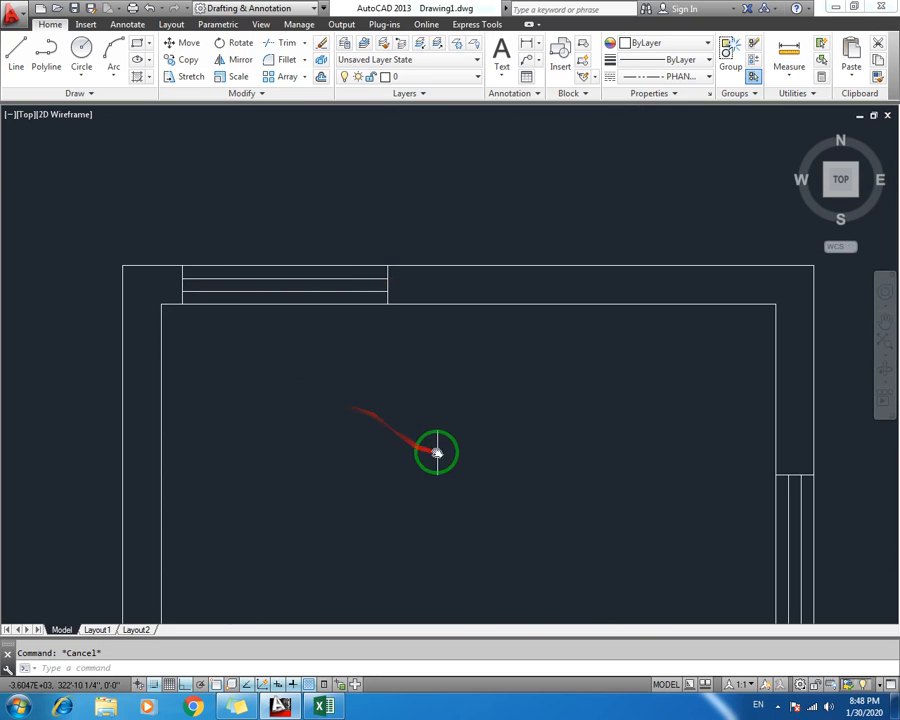
{"action": "middle_click_drag", "start_coordinate": [434, 450], "coordinate": [272, 284]}
{"action": "middle_click_drag", "start_coordinate": [370, 290], "coordinate": [482, 426]}
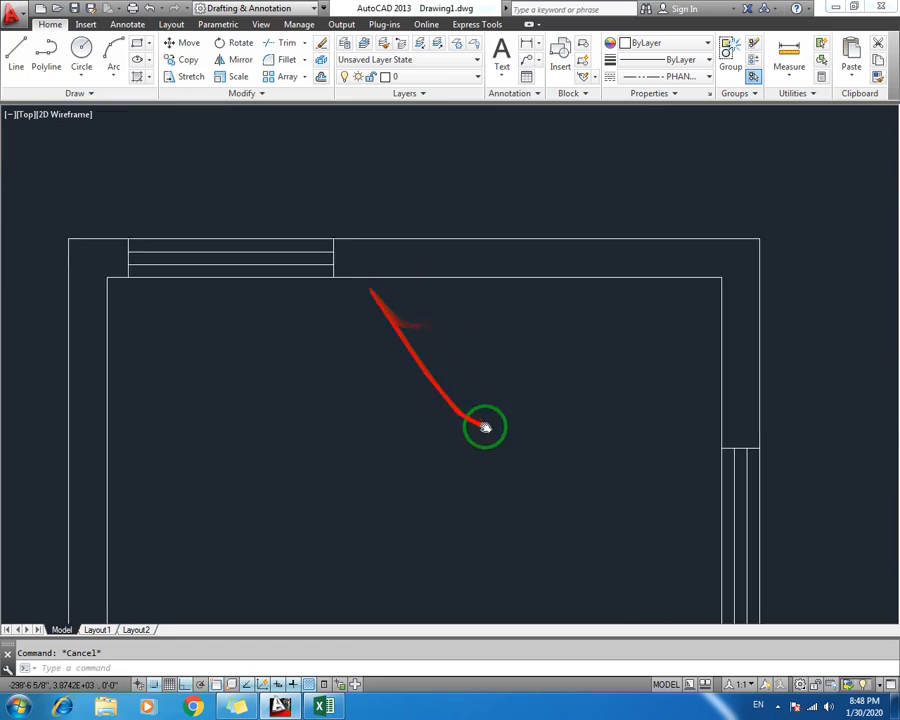
{"action": "scroll", "coordinate": [380, 290], "scroll_direction": "down", "scroll_amount": 2}
{"action": "middle_click_drag", "start_coordinate": [408, 319], "coordinate": [342, 277]}
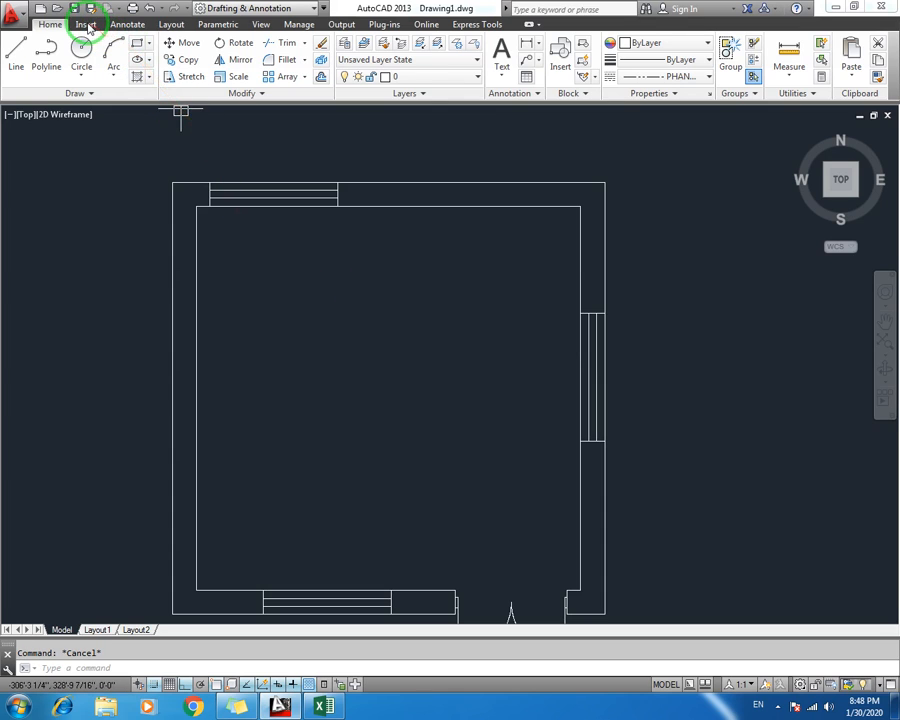
Start a new block definition with the Create Block command and name it Window H
{"action": "left_click", "coordinate": [86, 25]}
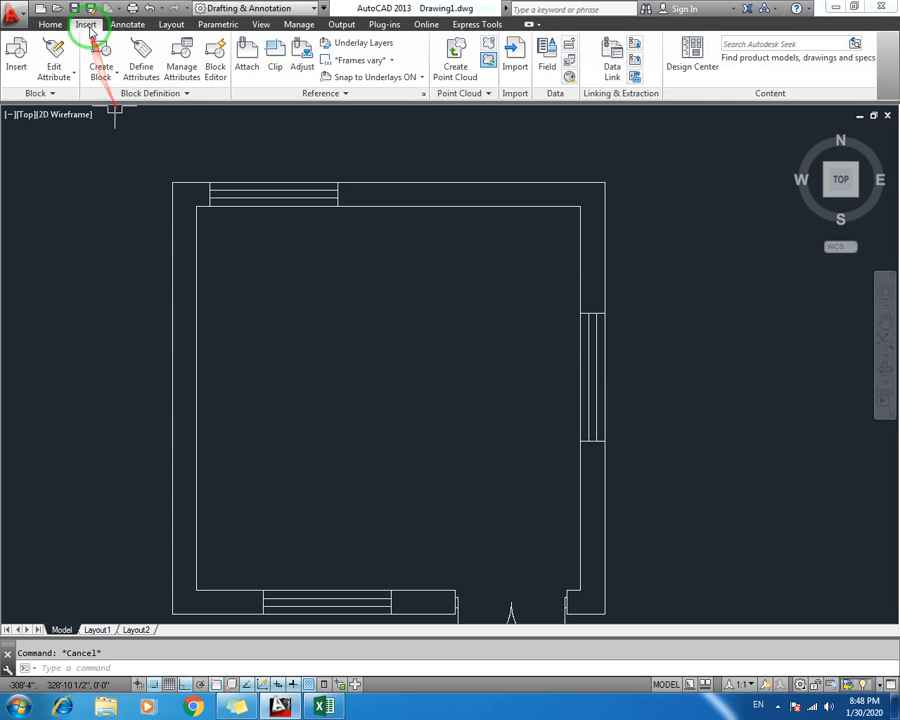
{"action": "left_click", "coordinate": [114, 79]}
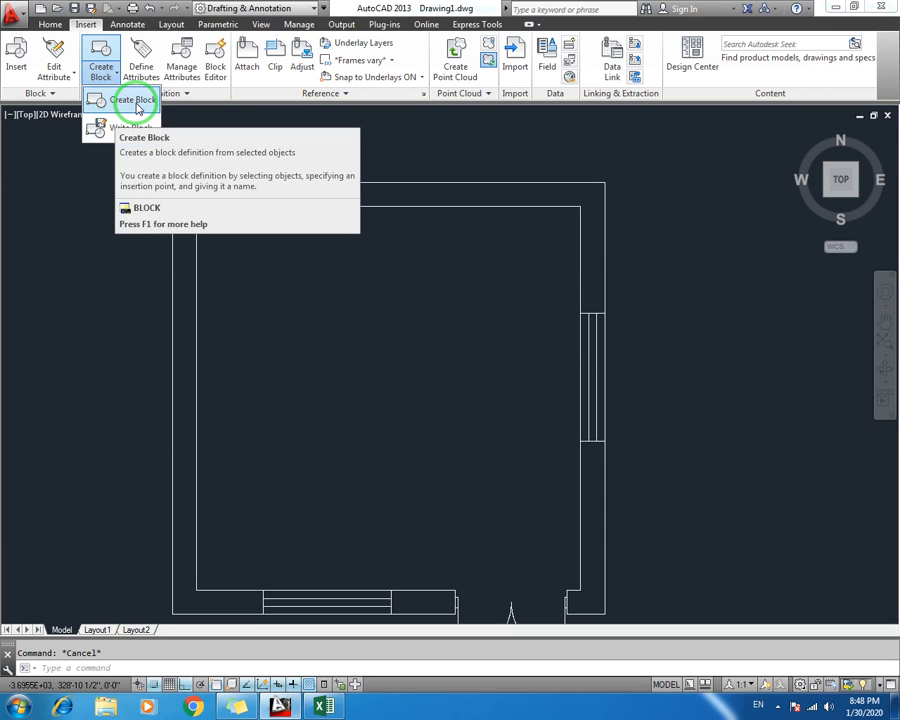
{"action": "left_click", "coordinate": [138, 104]}
{"action": "left_click_drag", "start_coordinate": [356, 210], "coordinate": [253, 228]}
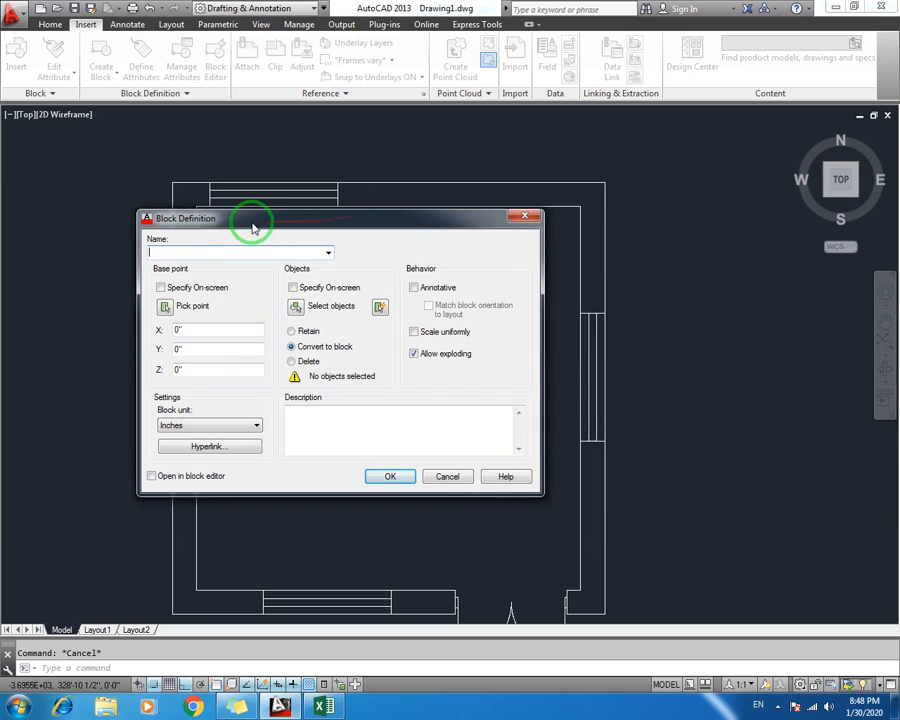
{"action": "left_click", "coordinate": [161, 254]}
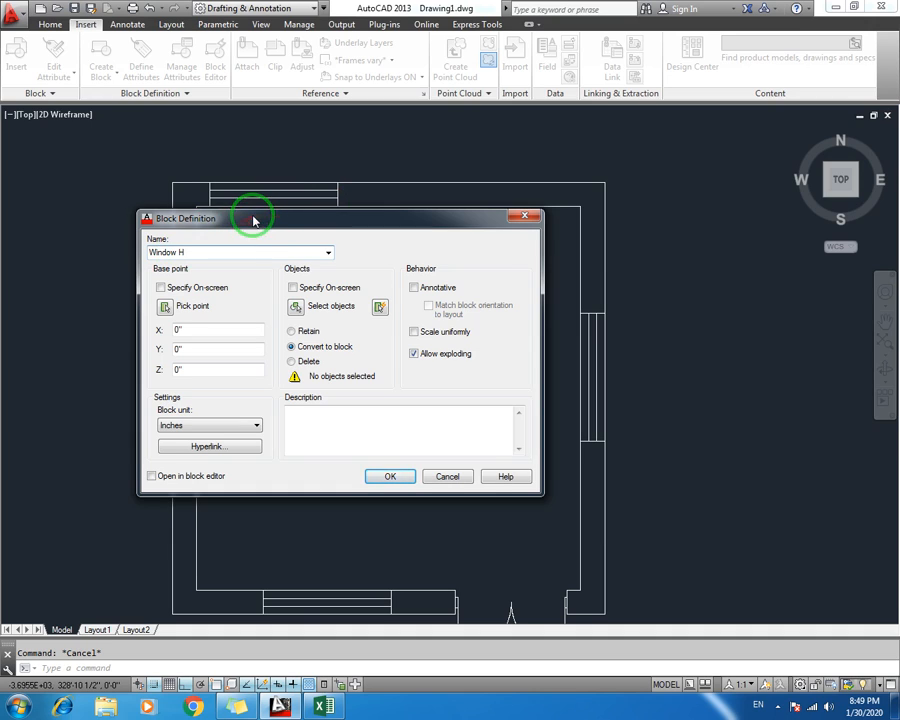
{"action": "left_click_drag", "start_coordinate": [254, 220], "coordinate": [220, 228]}
{"action": "left_click_drag", "start_coordinate": [177, 265], "coordinate": [321, 228]}
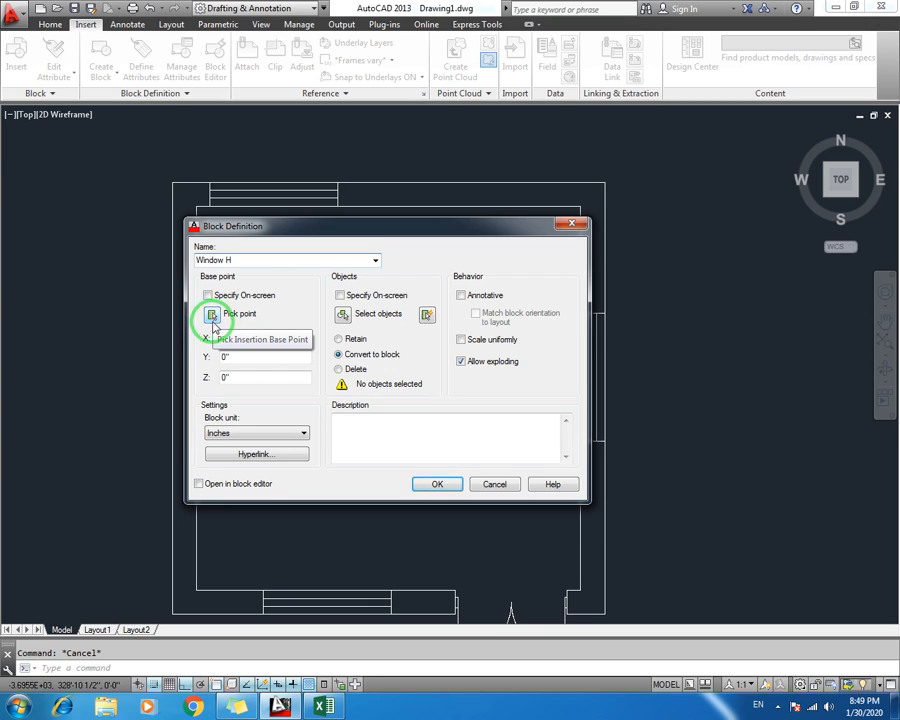
Set the block's base point at the lower-left corner of the top wall's window
{"action": "left_click", "coordinate": [211, 315]}
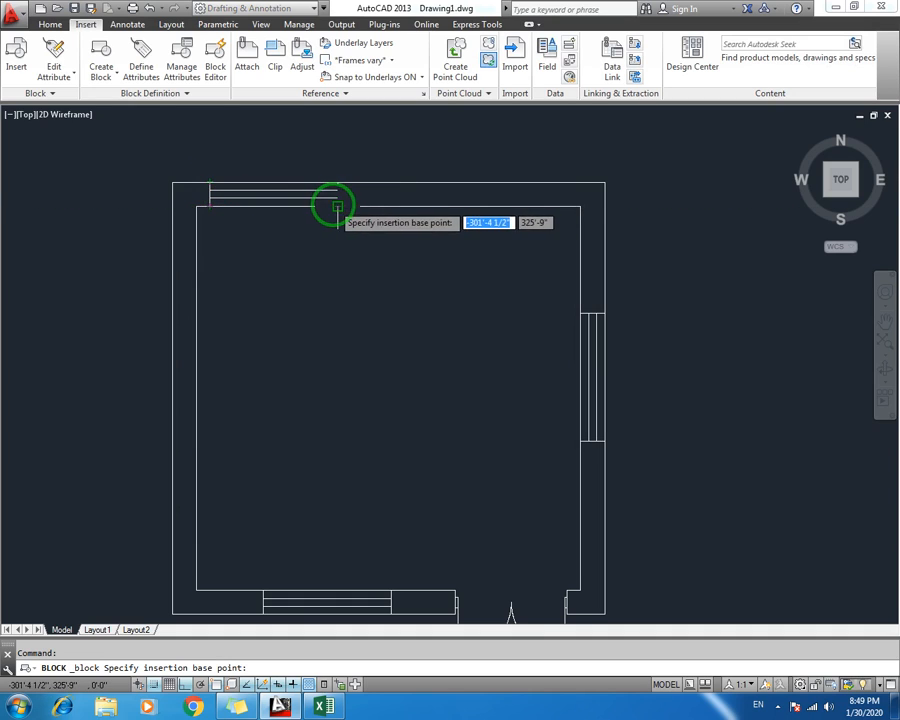
{"action": "scroll", "coordinate": [207, 203], "scroll_direction": "up", "scroll_amount": 5}
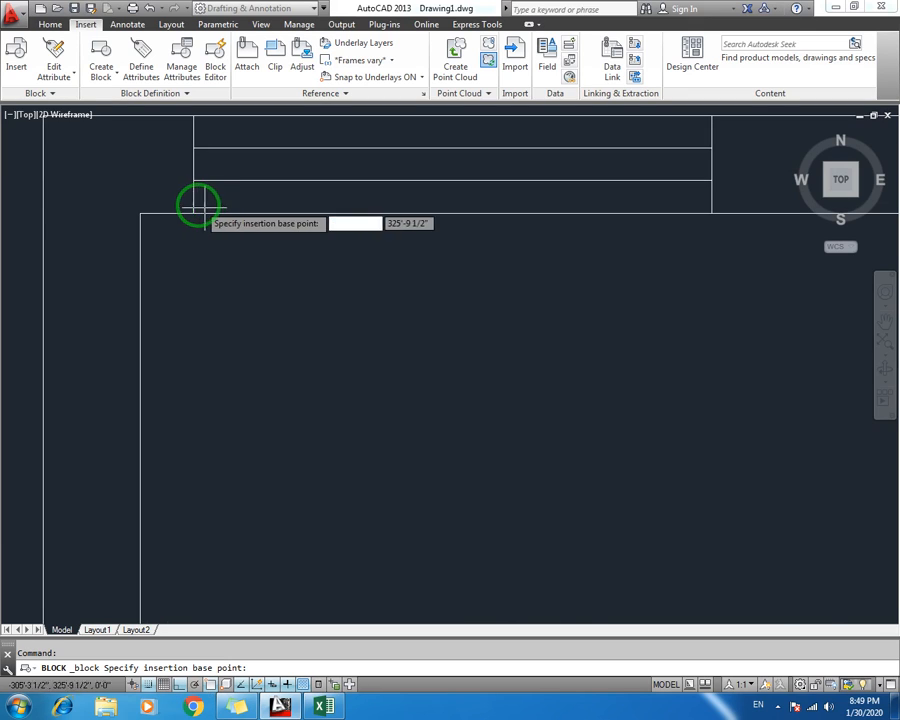
{"action": "left_click", "coordinate": [193, 211]}
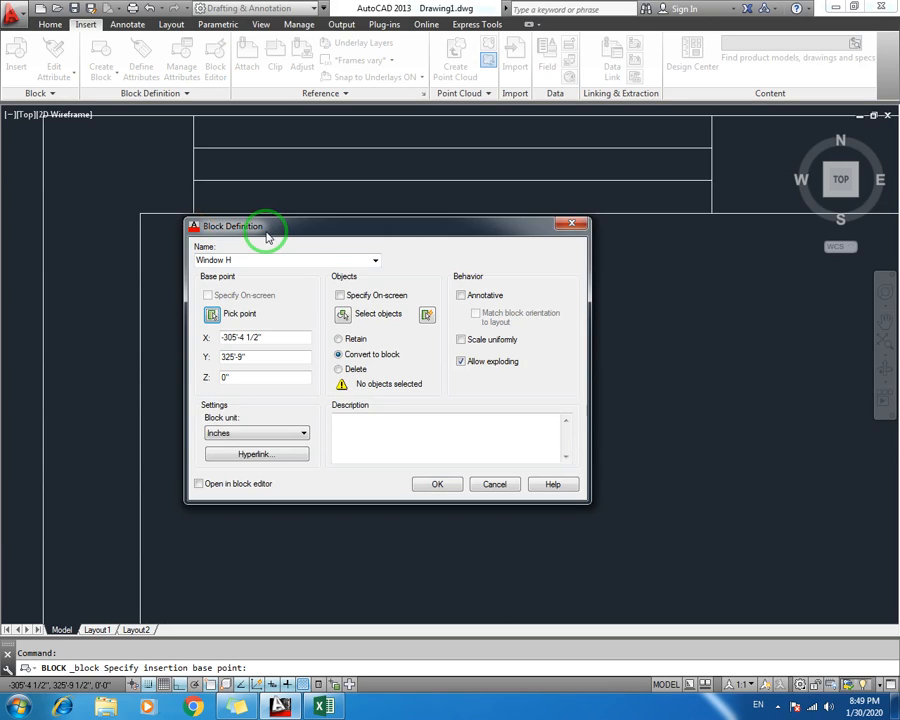
{"action": "left_click_drag", "start_coordinate": [398, 237], "coordinate": [360, 222]}
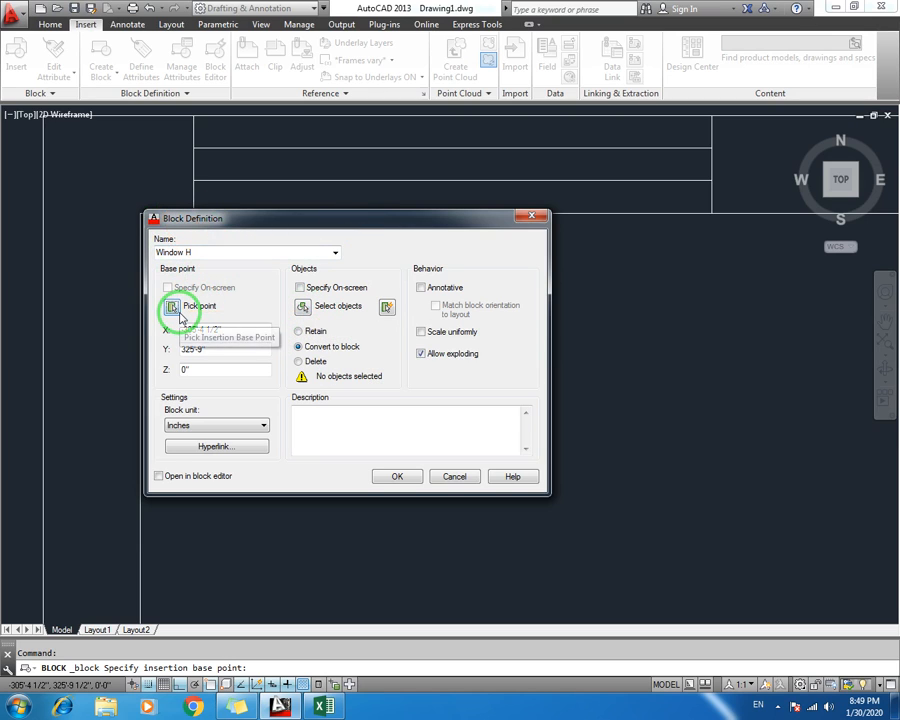
Select the four lines of the top wall's window as the block objects and create the block with Convert to block
{"action": "left_click", "coordinate": [303, 307]}
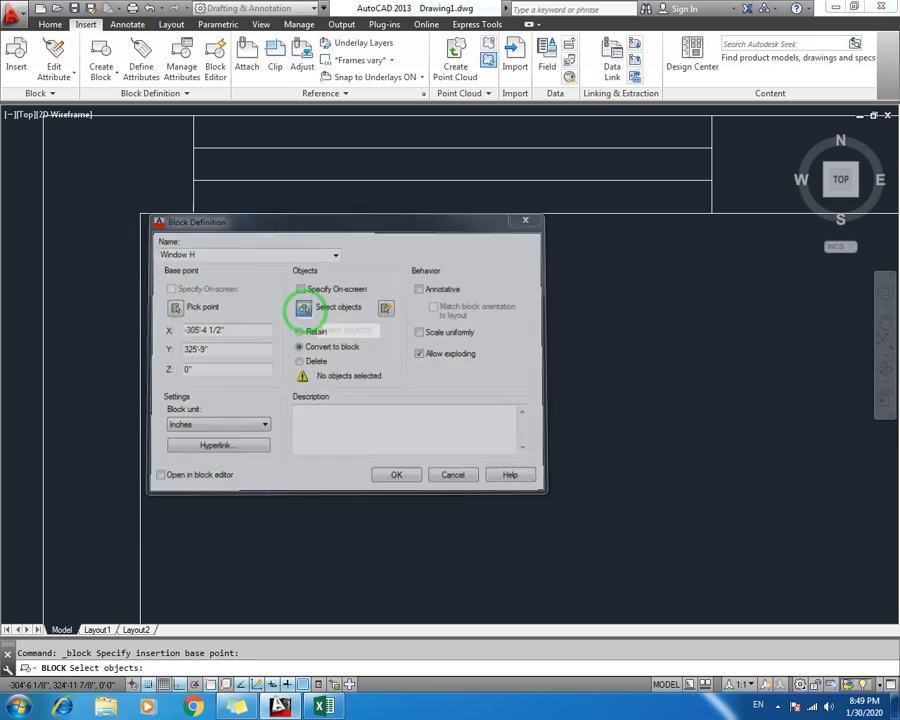
{"action": "middle_click_drag", "start_coordinate": [360, 256], "coordinate": [332, 354]}
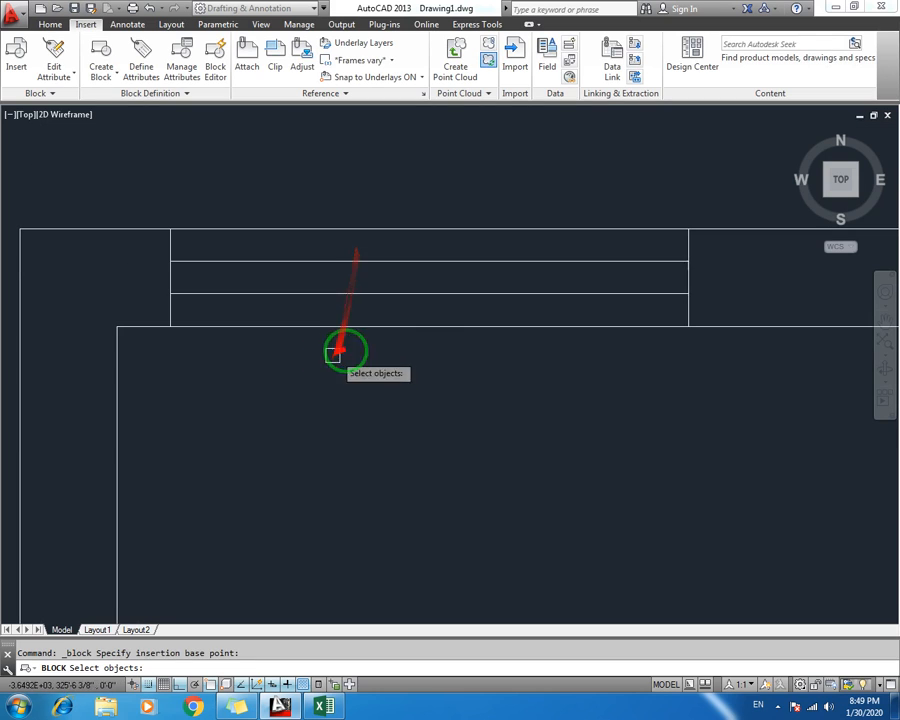
{"action": "left_click", "coordinate": [704, 250]}
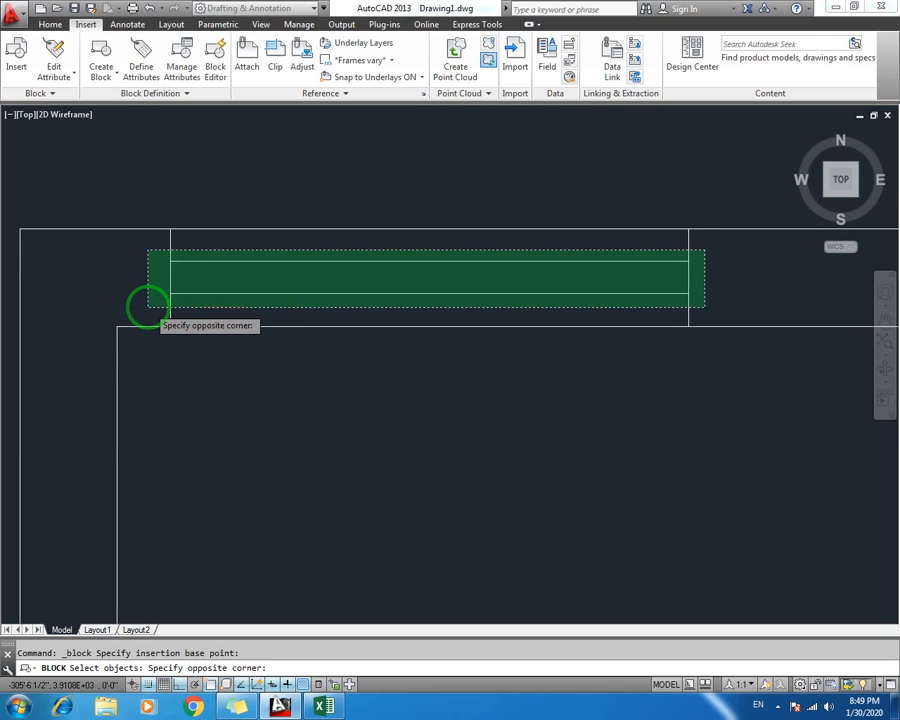
{"action": "left_click", "coordinate": [148, 307]}
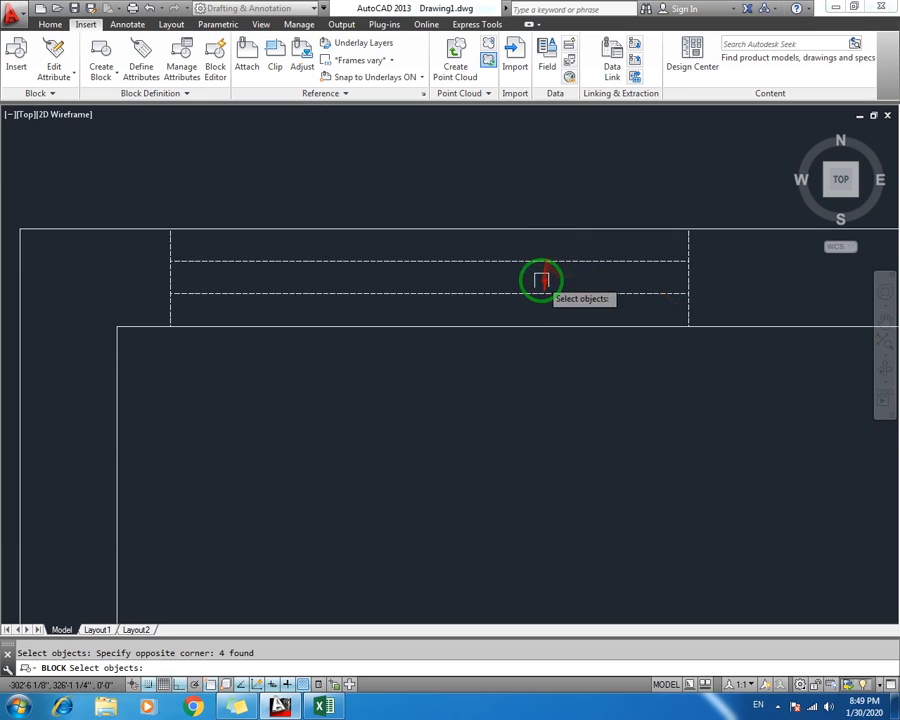
{"action": "right_click", "coordinate": [276, 274]}
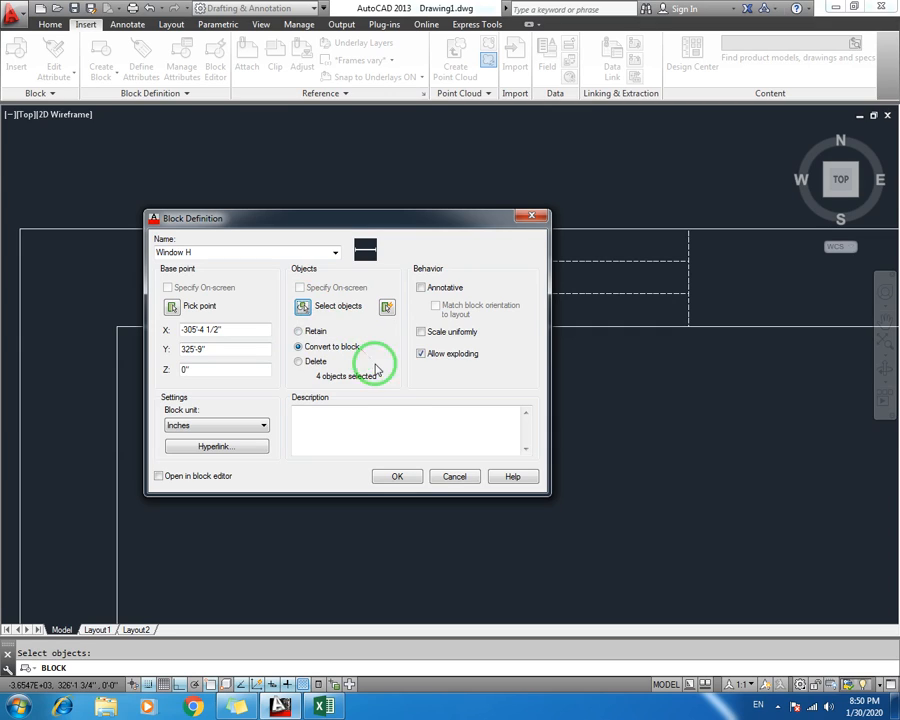
{"action": "left_click", "coordinate": [397, 479]}
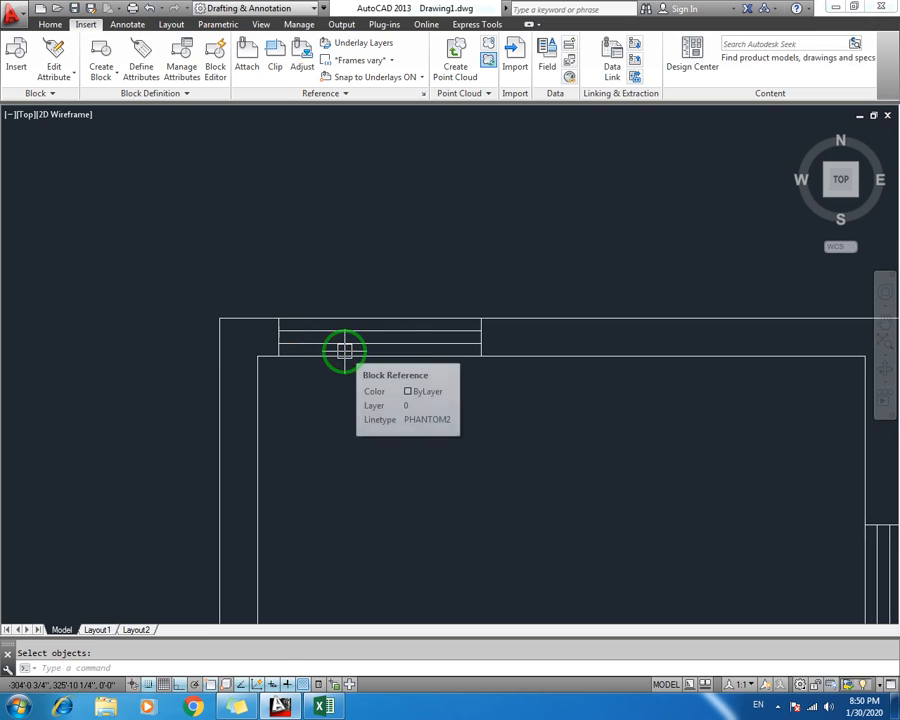
Check the block command shortcuts in the Excel list, return to AutoCAD and inspect the window block
{"action": "mouse_move", "coordinate": [301, 711]}
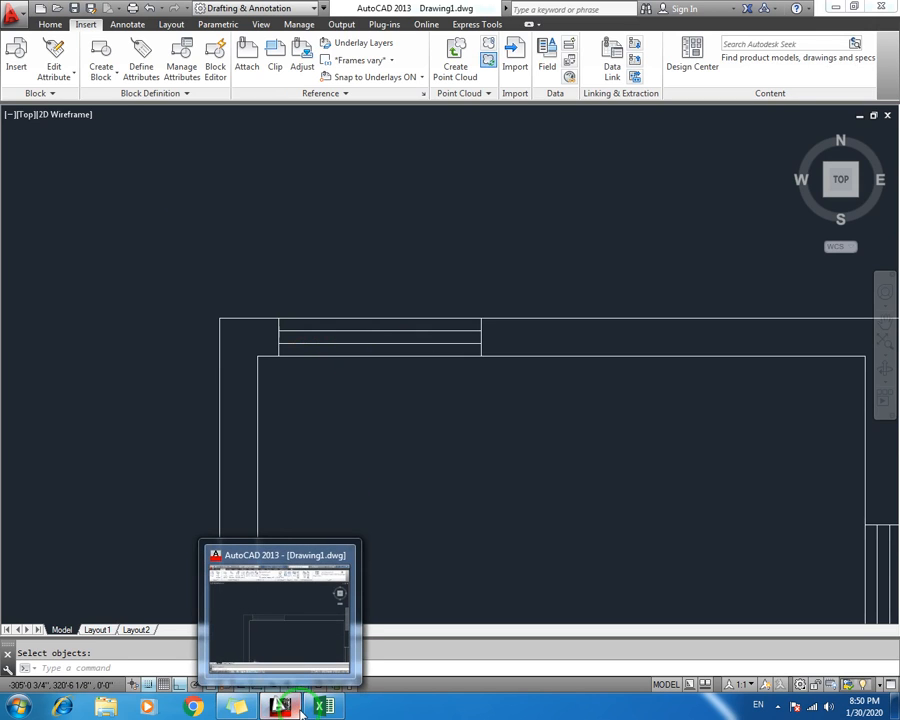
{"action": "left_click", "coordinate": [303, 710]}
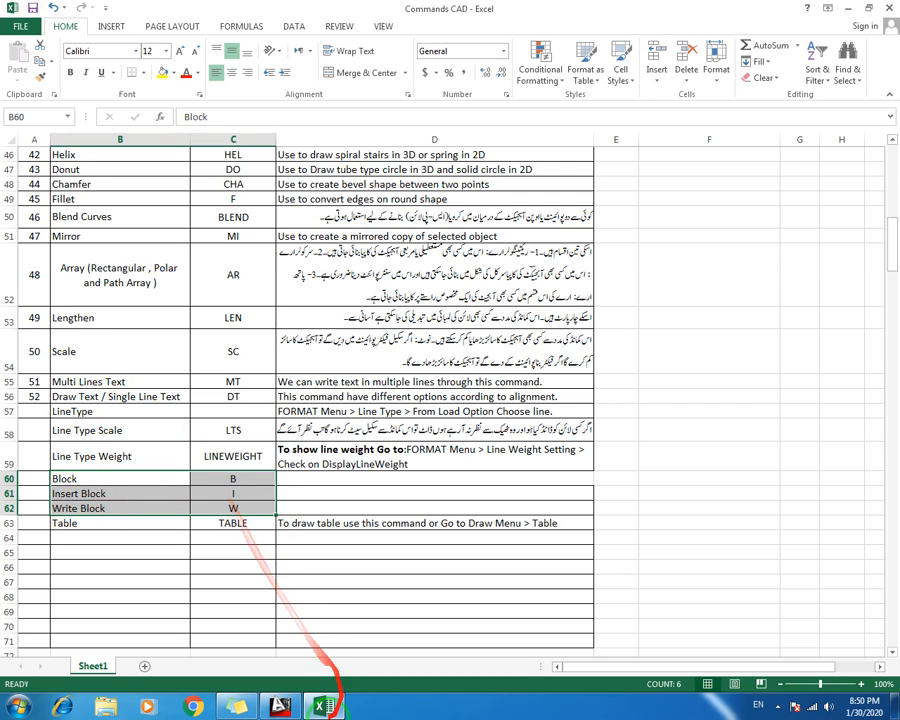
{"action": "left_click", "coordinate": [281, 707]}
{"action": "left_click", "coordinate": [49, 23]}
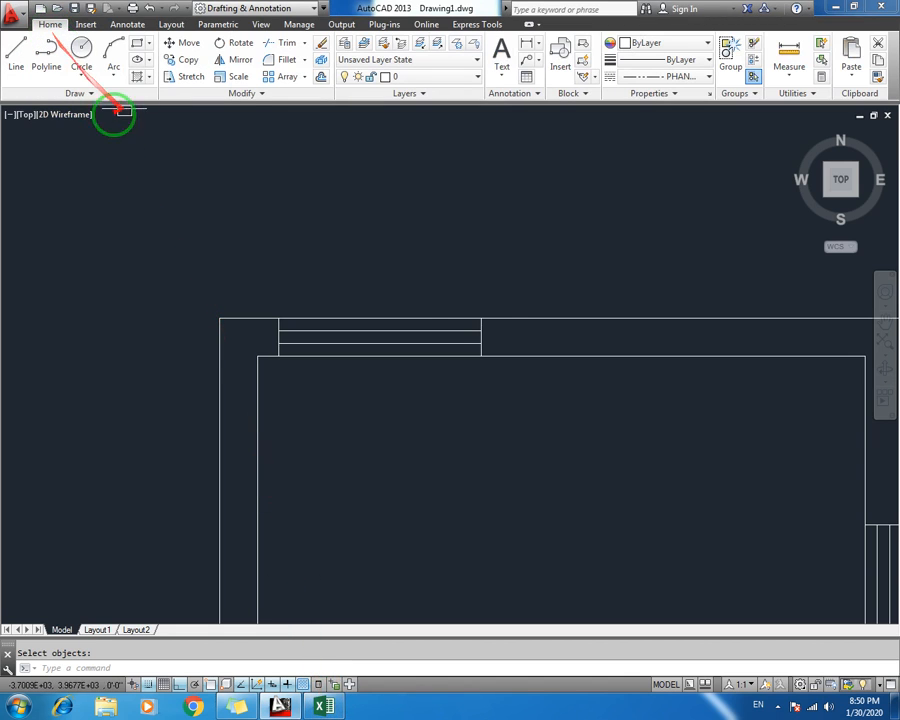
{"action": "left_click", "coordinate": [477, 344]}
{"action": "key", "text": "Escape"}
Start the Insert command and choose the Window H block with its insertion point specified on screen
{"action": "middle_click_drag", "start_coordinate": [496, 372], "coordinate": [229, 338]}
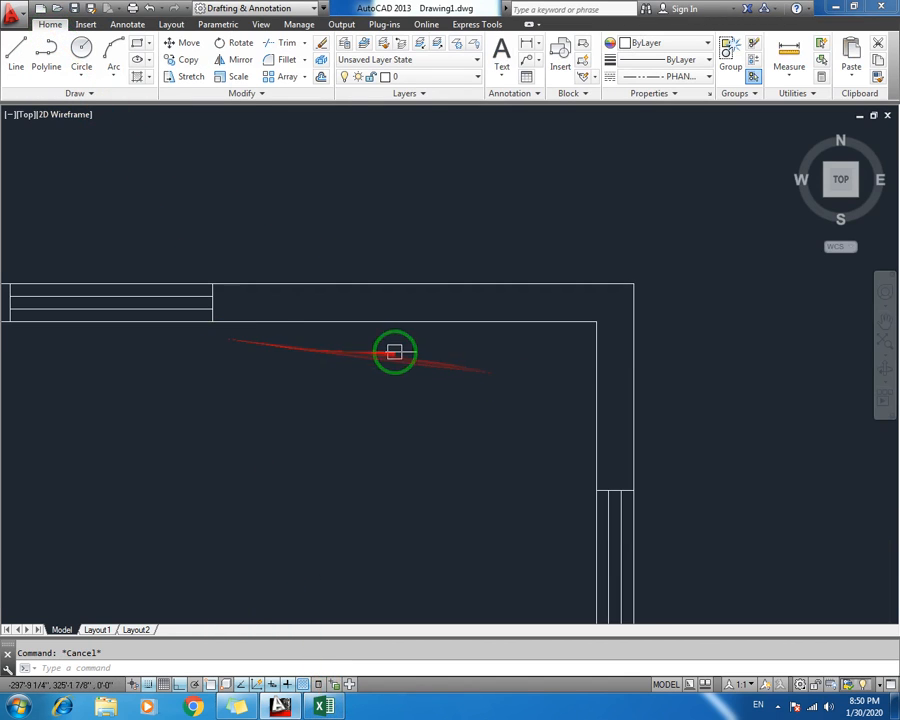
{"action": "scroll", "coordinate": [398, 344], "scroll_direction": "down", "scroll_amount": 2}
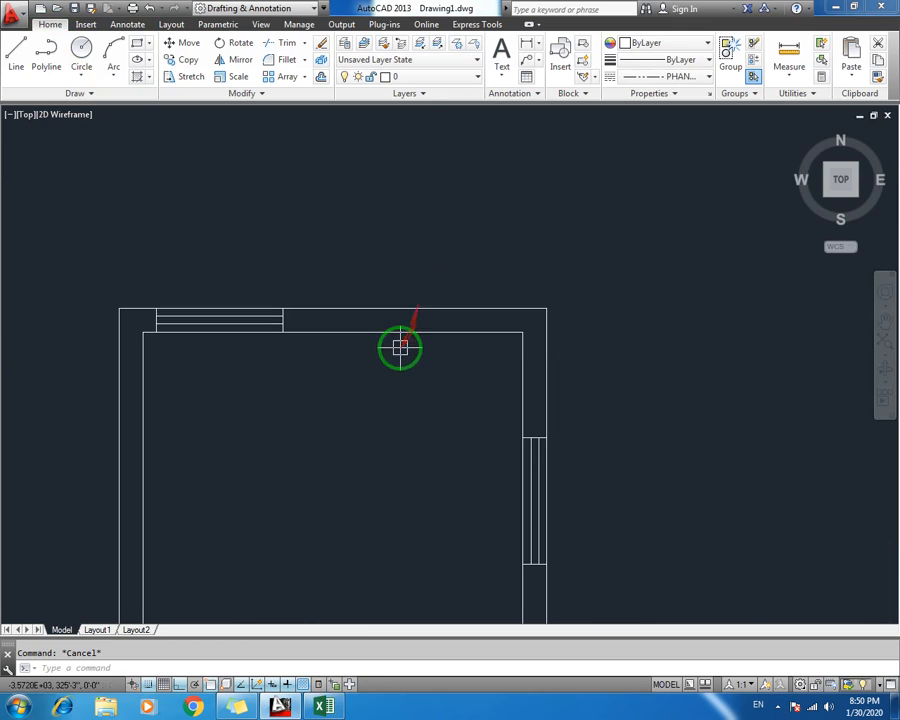
{"action": "type", "text": "I"}
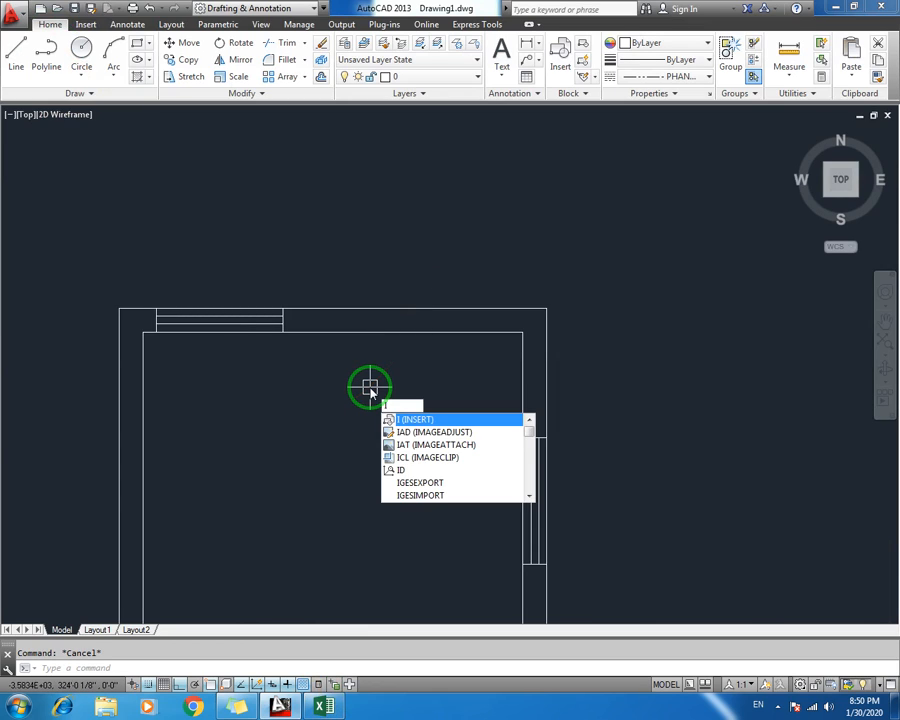
{"action": "key", "text": "Return"}
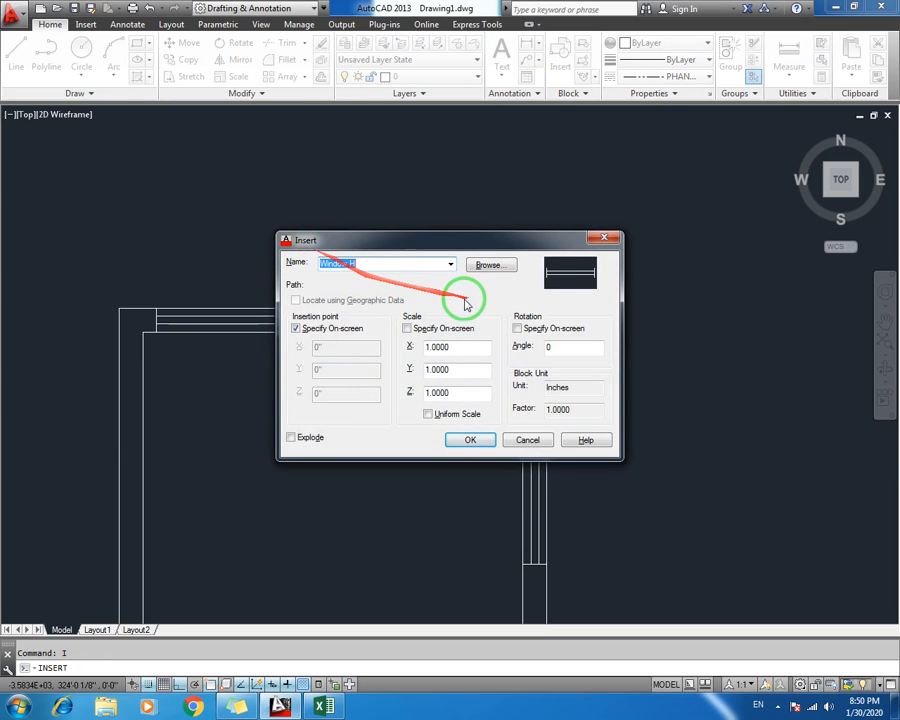
{"action": "left_click", "coordinate": [451, 265]}
{"action": "left_click", "coordinate": [451, 266]}
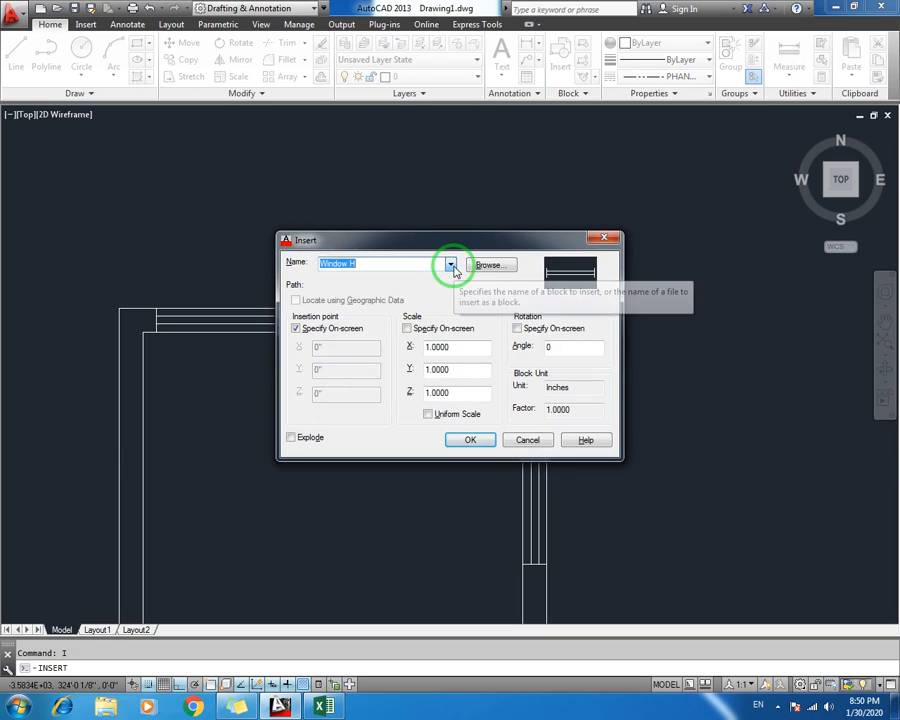
{"action": "left_click", "coordinate": [451, 266]}
{"action": "left_click", "coordinate": [451, 266]}
{"action": "left_click", "coordinate": [451, 266]}
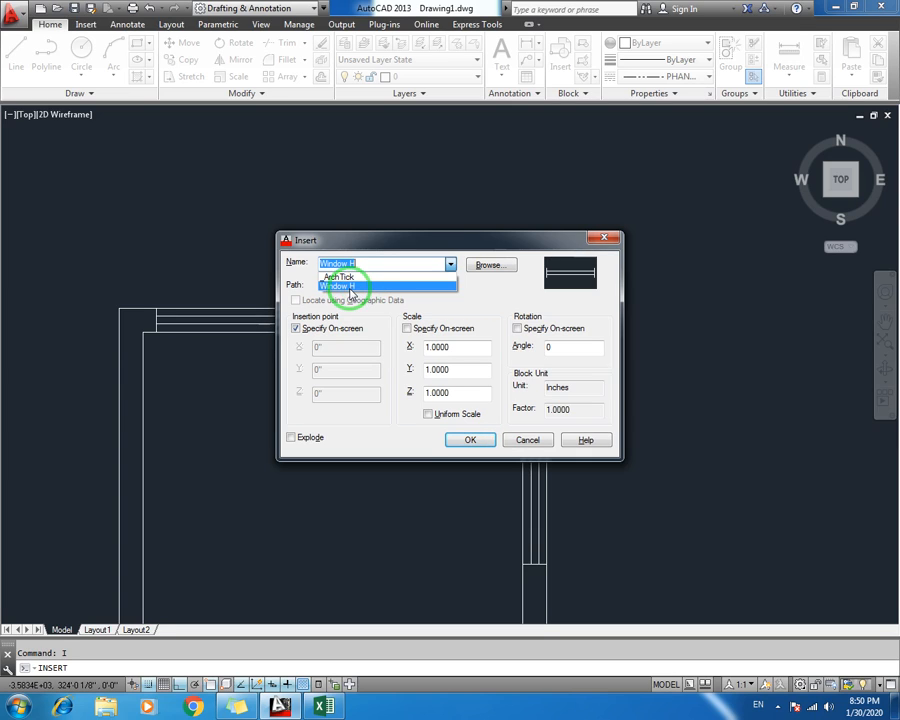
{"action": "left_click", "coordinate": [400, 286]}
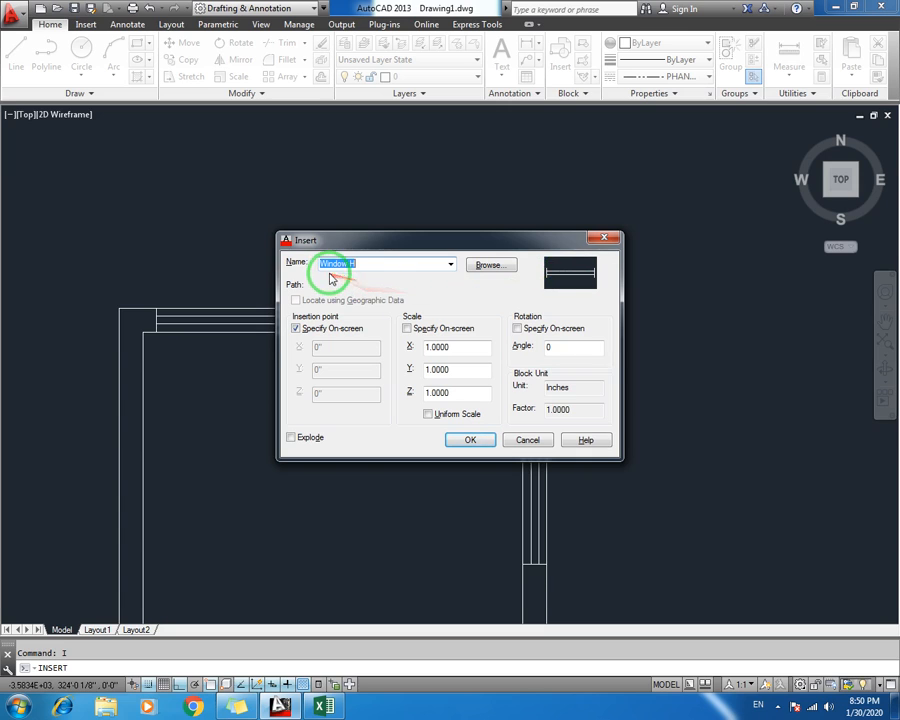
{"action": "left_click", "coordinate": [472, 441]}
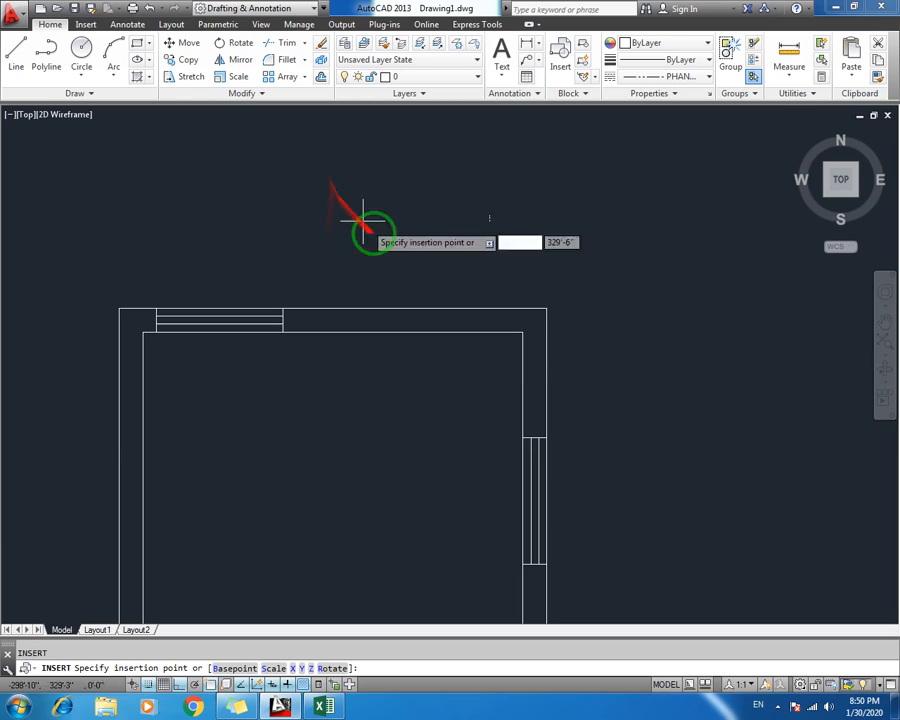
Place the Window H block on the top wall's inner line, between the existing window and the room's right corner
{"action": "scroll", "coordinate": [382, 330], "scroll_direction": "up", "scroll_amount": 2}
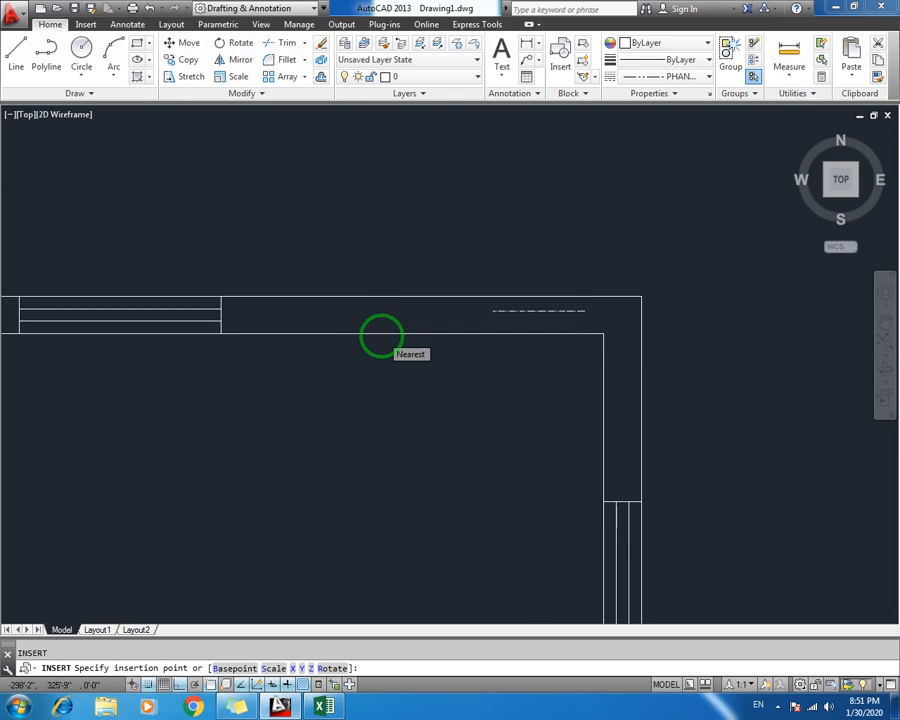
{"action": "scroll", "coordinate": [382, 335], "scroll_direction": "up", "scroll_amount": 4}
{"action": "left_click", "coordinate": [378, 330]}
{"action": "scroll", "coordinate": [413, 395], "scroll_direction": "down", "scroll_amount": 2}
{"action": "scroll", "coordinate": [414, 395], "scroll_direction": "down", "scroll_amount": 6}
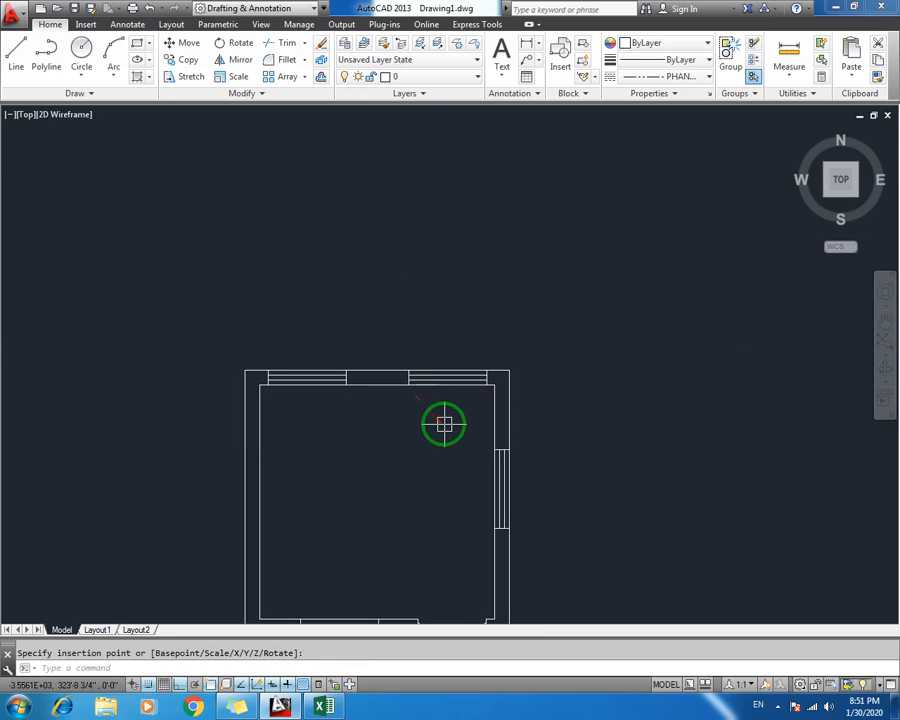
{"action": "middle_click_drag", "start_coordinate": [444, 422], "coordinate": [420, 275]}
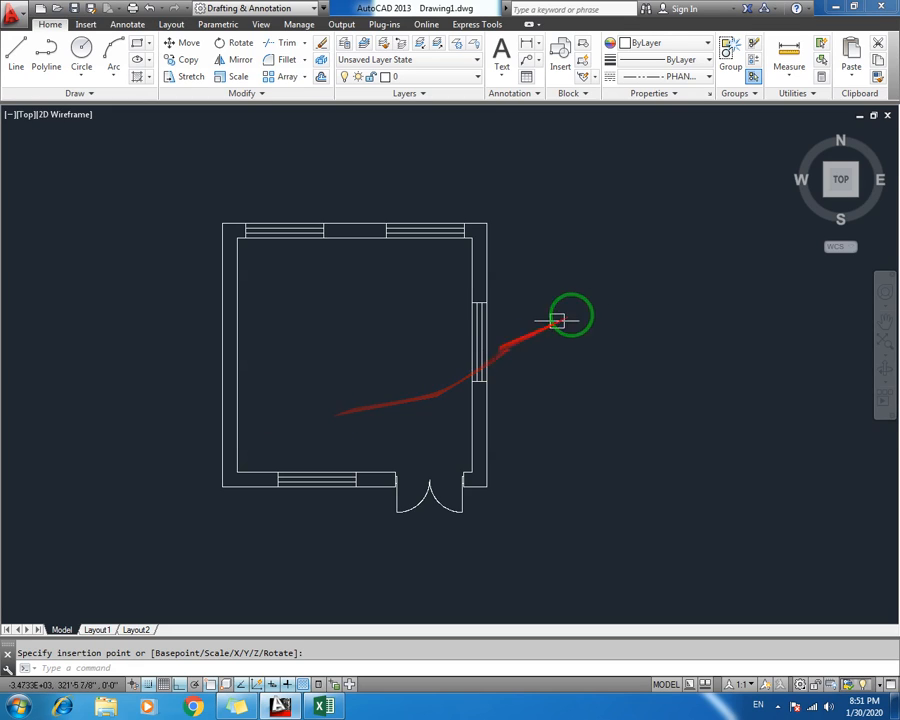
Start a block definition named Windows V and set its base point at the upper-right corner of the right wall's window
{"action": "scroll", "coordinate": [401, 309], "scroll_direction": "up", "scroll_amount": 2}
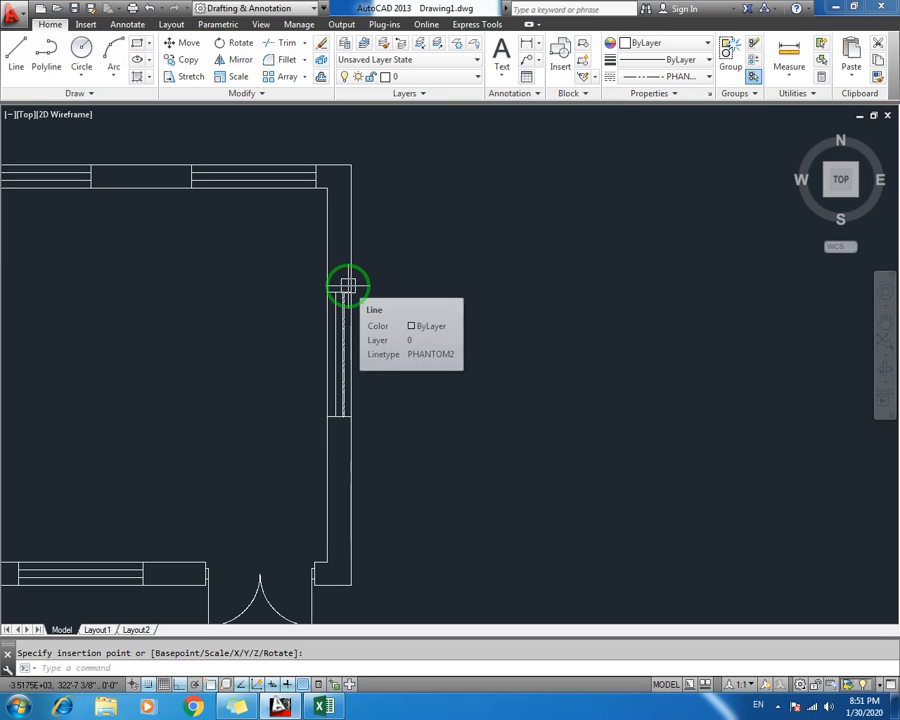
{"action": "key", "text": "Escape"}
{"action": "type", "text": "b"}
{"action": "key", "text": "Return"}
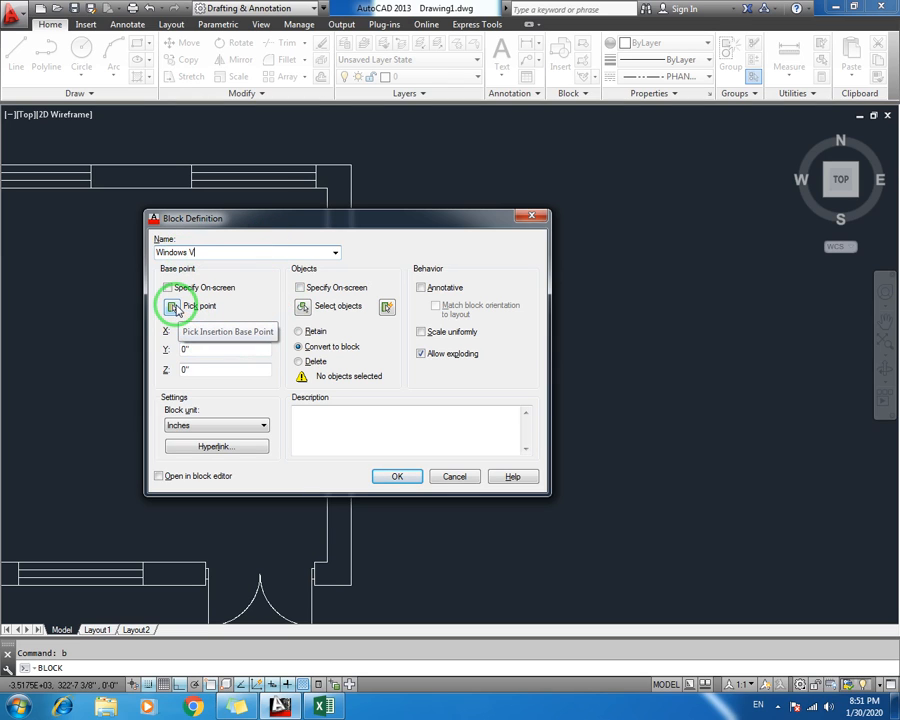
{"action": "left_click", "coordinate": [174, 307]}
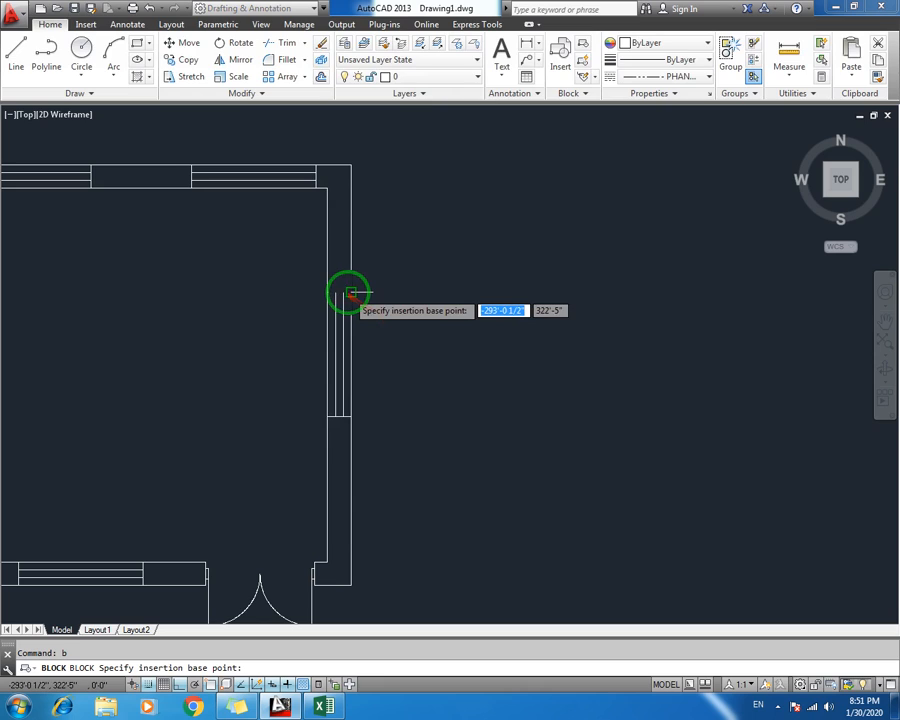
{"action": "left_click", "coordinate": [351, 297]}
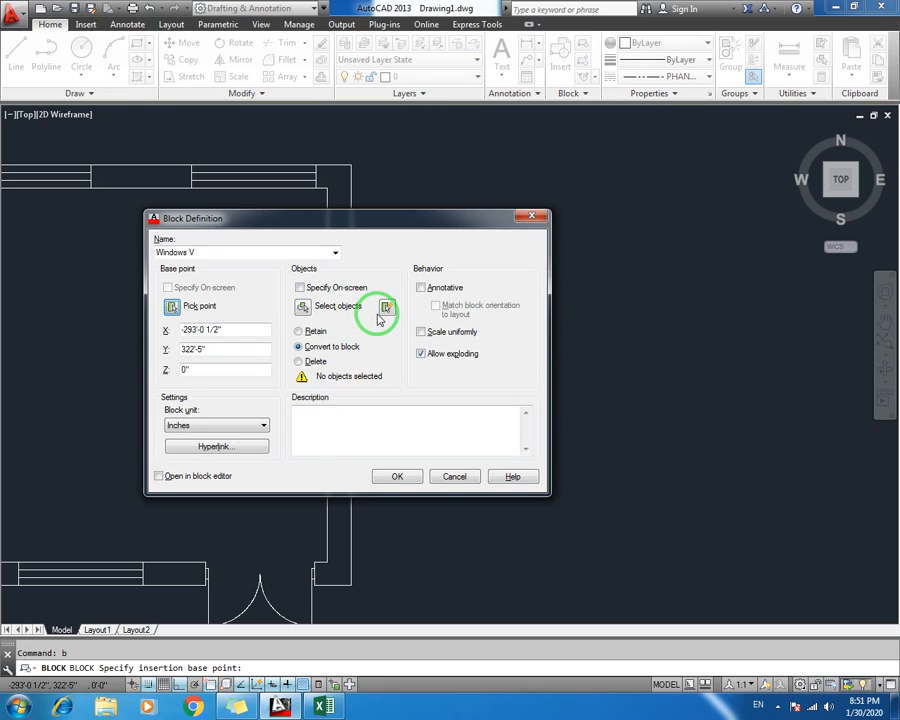
Select the four lines of the right wall's window as the block objects and create the block with Convert to block
{"action": "left_click", "coordinate": [303, 307]}
{"action": "scroll", "coordinate": [374, 366], "scroll_direction": "up", "scroll_amount": 2}
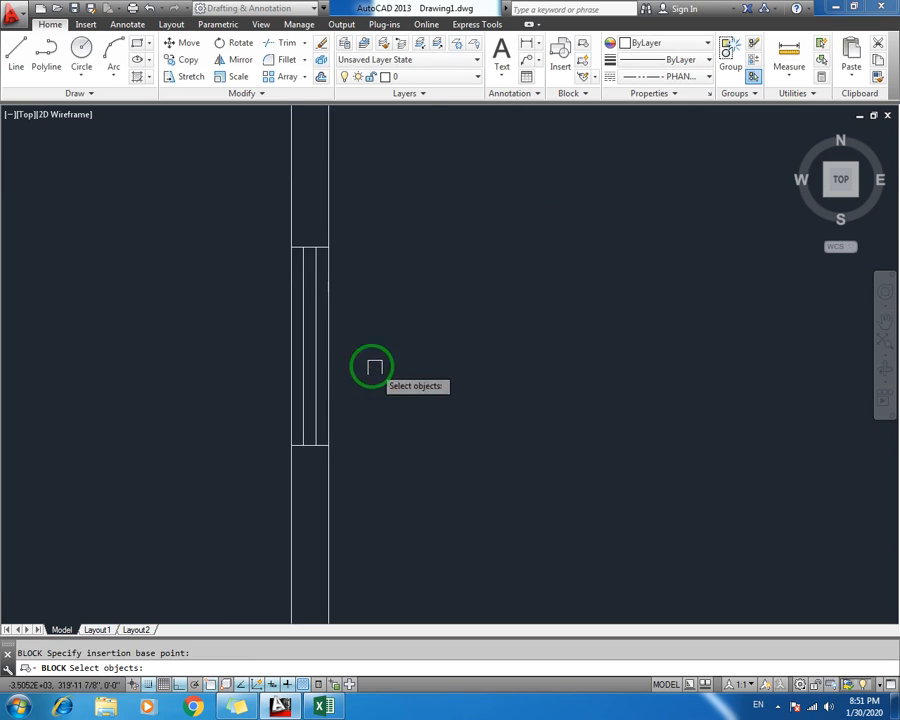
{"action": "left_click", "coordinate": [315, 241]}
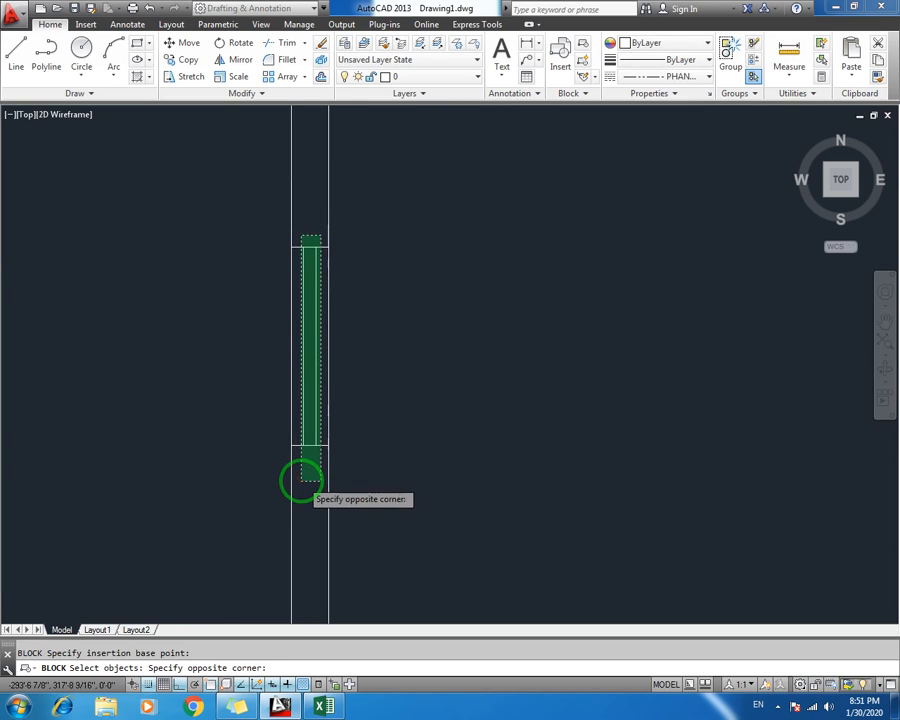
{"action": "left_click", "coordinate": [299, 472]}
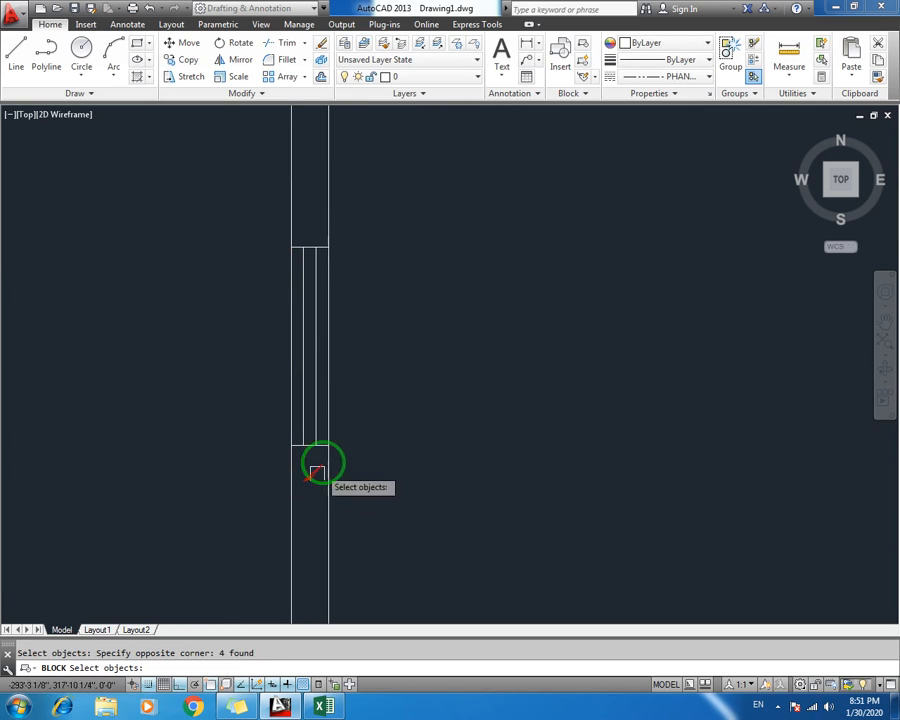
{"action": "scroll", "coordinate": [315, 250], "scroll_direction": "up", "scroll_amount": 2}
{"action": "left_click", "coordinate": [325, 231]}
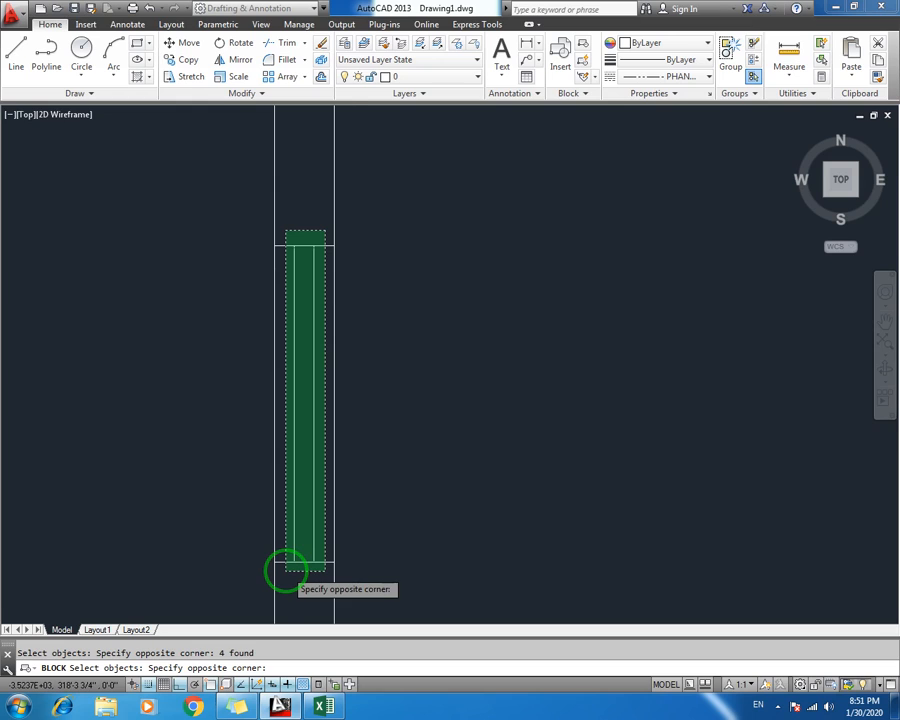
{"action": "left_click", "coordinate": [283, 582]}
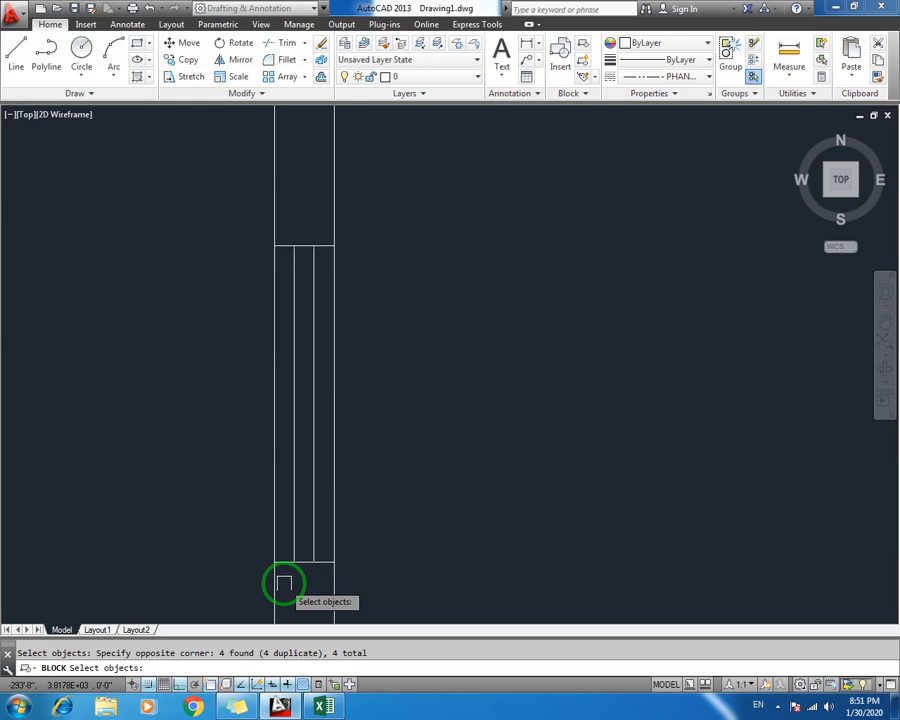
{"action": "scroll", "coordinate": [282, 580], "scroll_direction": "down", "scroll_amount": 3}
{"action": "key", "text": "Return"}
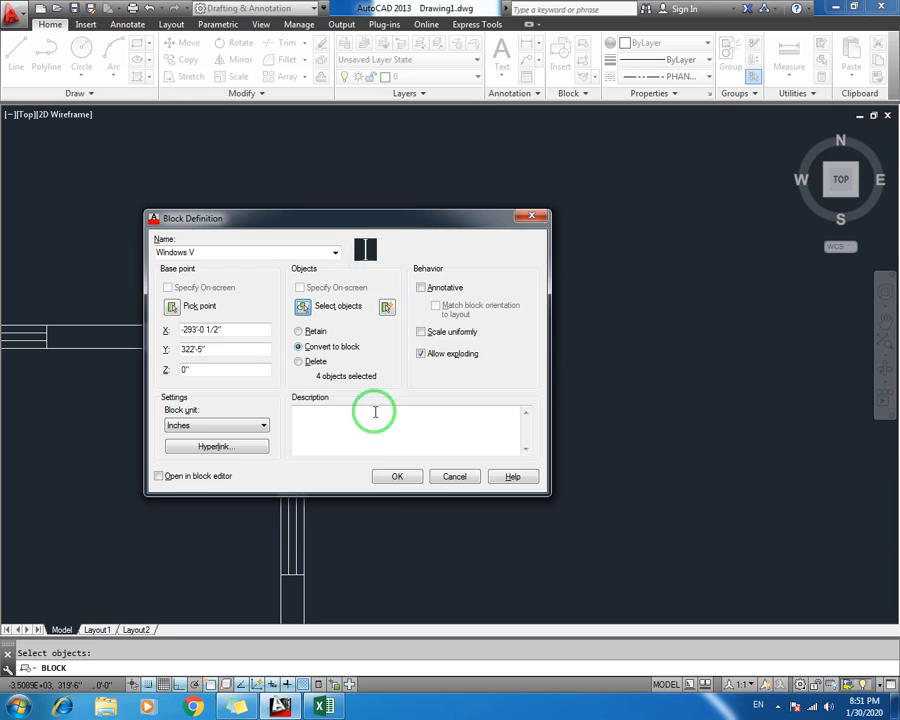
{"action": "left_click", "coordinate": [397, 476]}
Insert the Windows V block in the left wall, level with the right wall's window
{"action": "scroll", "coordinate": [400, 472], "scroll_direction": "down", "scroll_amount": 3}
{"action": "scroll", "coordinate": [472, 202], "scroll_direction": "down", "scroll_amount": 2}
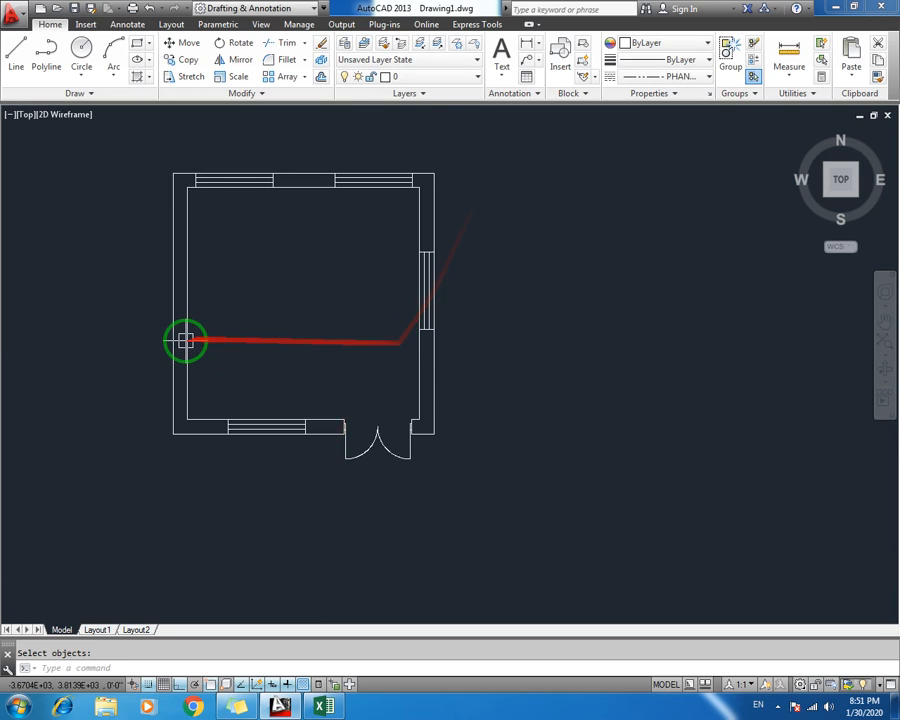
{"action": "middle_click_drag", "start_coordinate": [186, 341], "coordinate": [263, 360]}
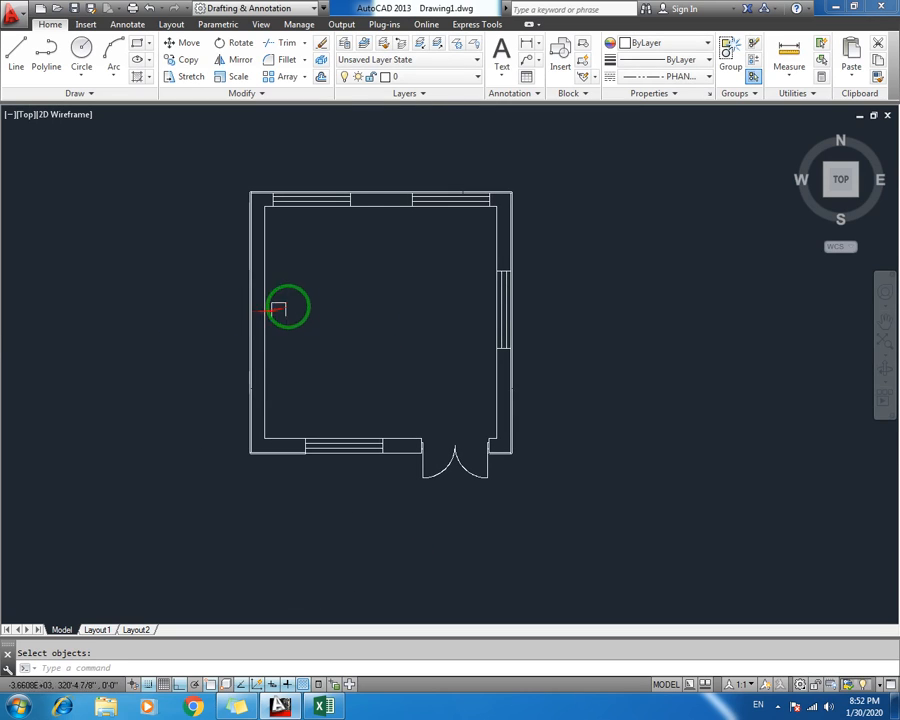
{"action": "middle_click_drag", "start_coordinate": [278, 309], "coordinate": [271, 373]}
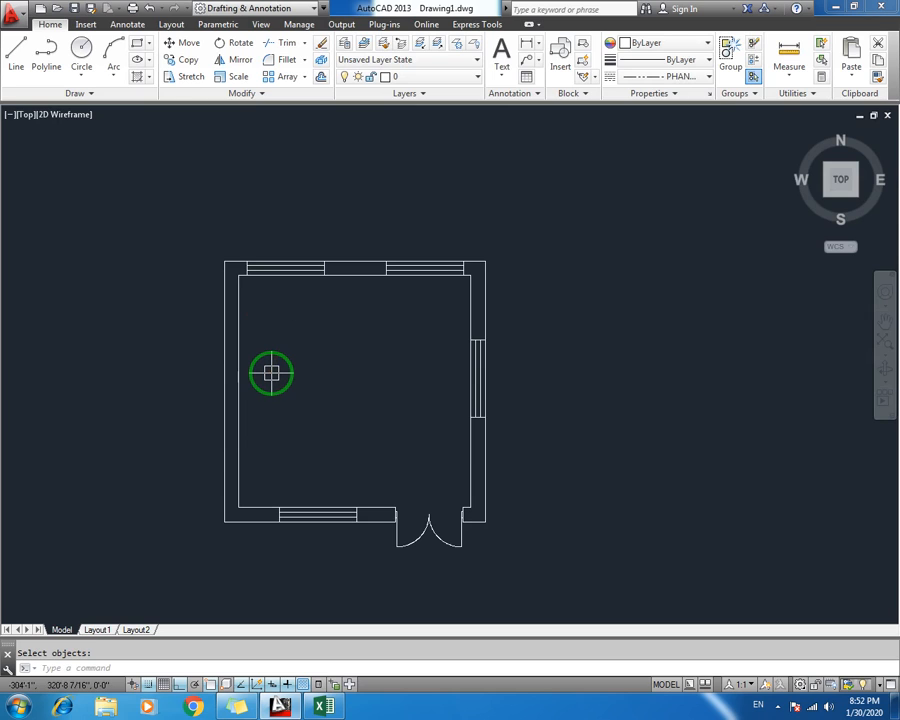
{"action": "type", "text": "i"}
{"action": "key", "text": "Return"}
{"action": "left_click", "coordinate": [450, 265]}
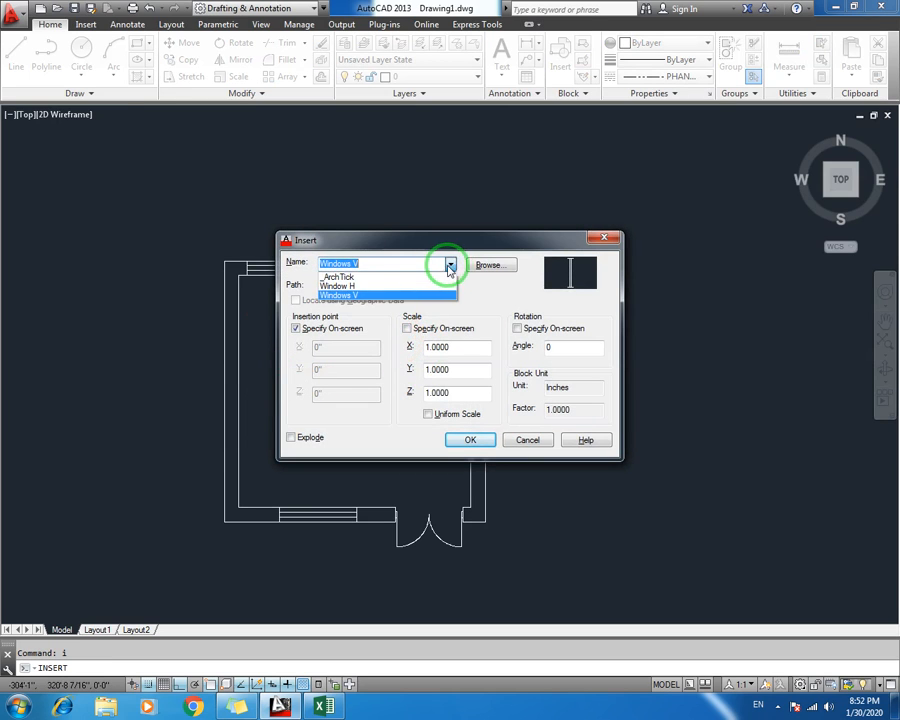
{"action": "left_click", "coordinate": [338, 287]}
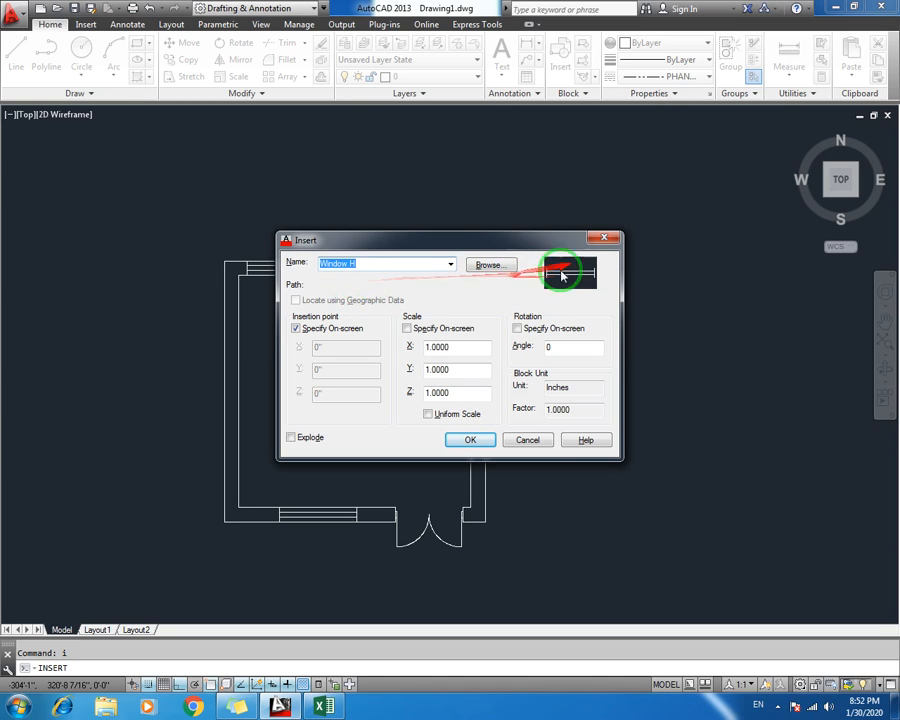
{"action": "left_click", "coordinate": [450, 264]}
{"action": "left_click", "coordinate": [376, 296]}
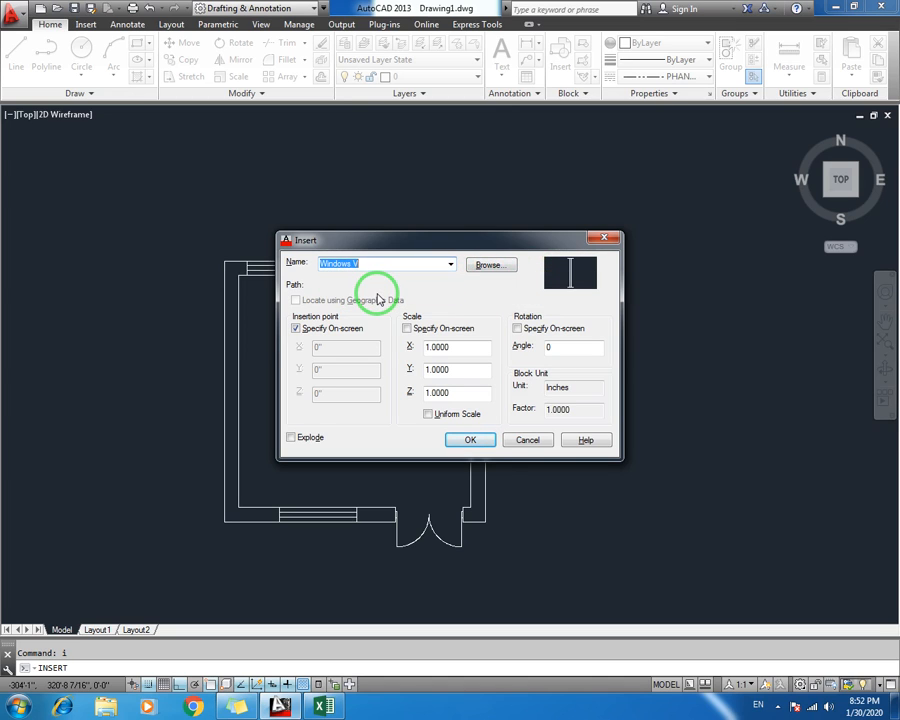
{"action": "left_click", "coordinate": [474, 441]}
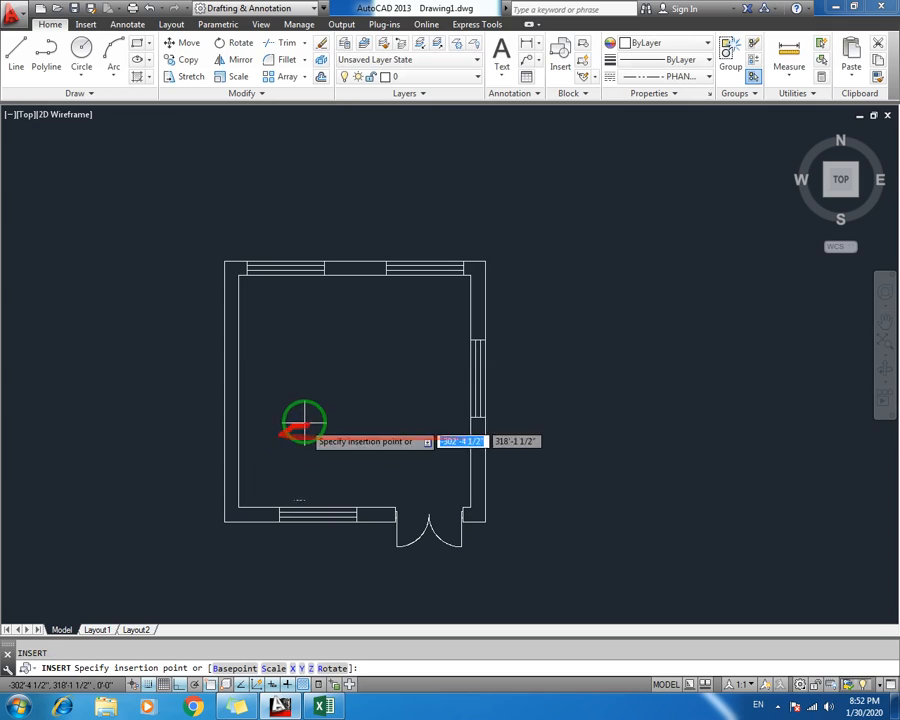
{"action": "left_click", "coordinate": [234, 340]}
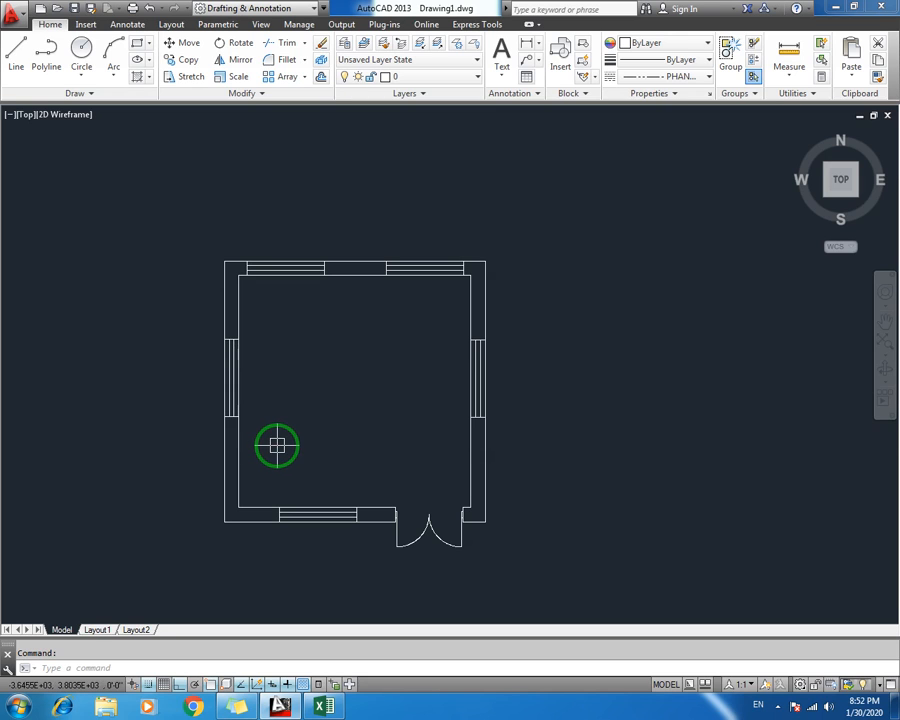
Insert another copy of the Windows V block in the empty space left of the room plan
{"action": "key", "text": "Return"}
{"action": "left_click", "coordinate": [474, 440]}
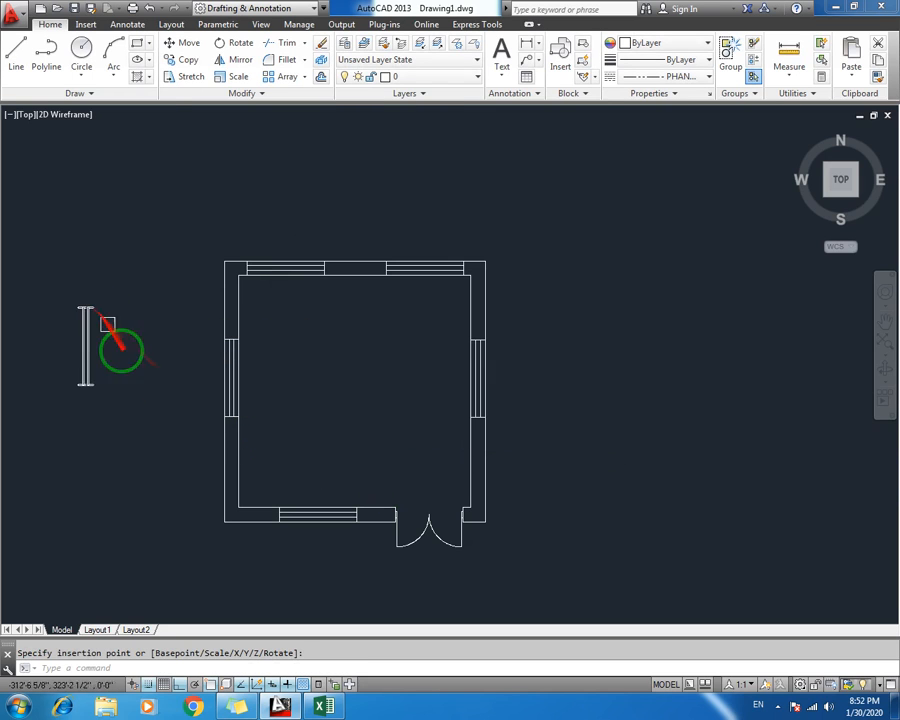
{"action": "middle_click_drag", "start_coordinate": [150, 450], "coordinate": [294, 455]}
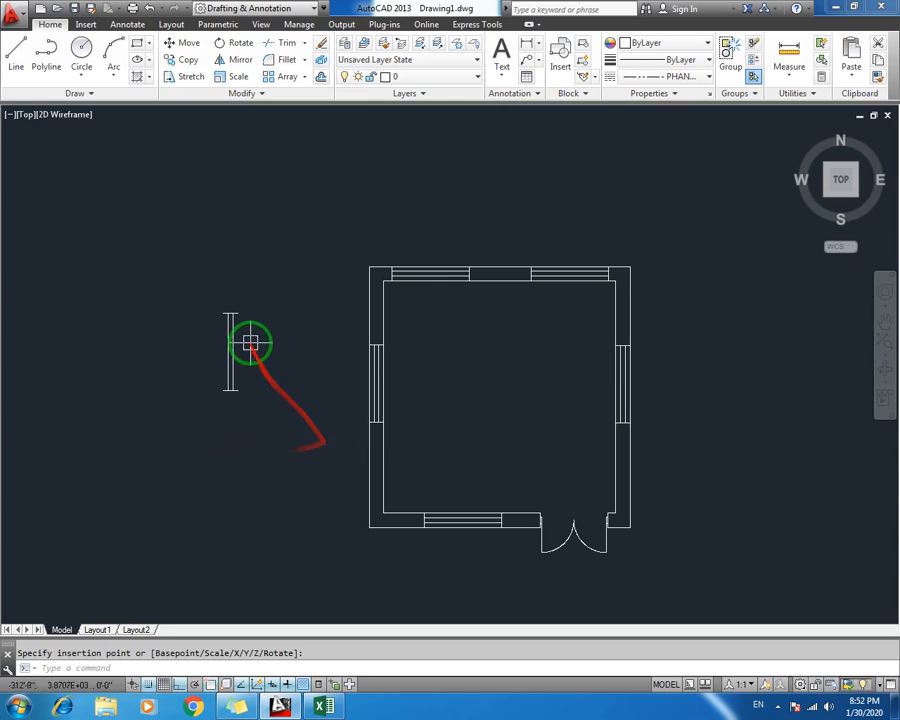
{"action": "scroll", "coordinate": [362, 412], "scroll_direction": "up", "scroll_amount": 2}
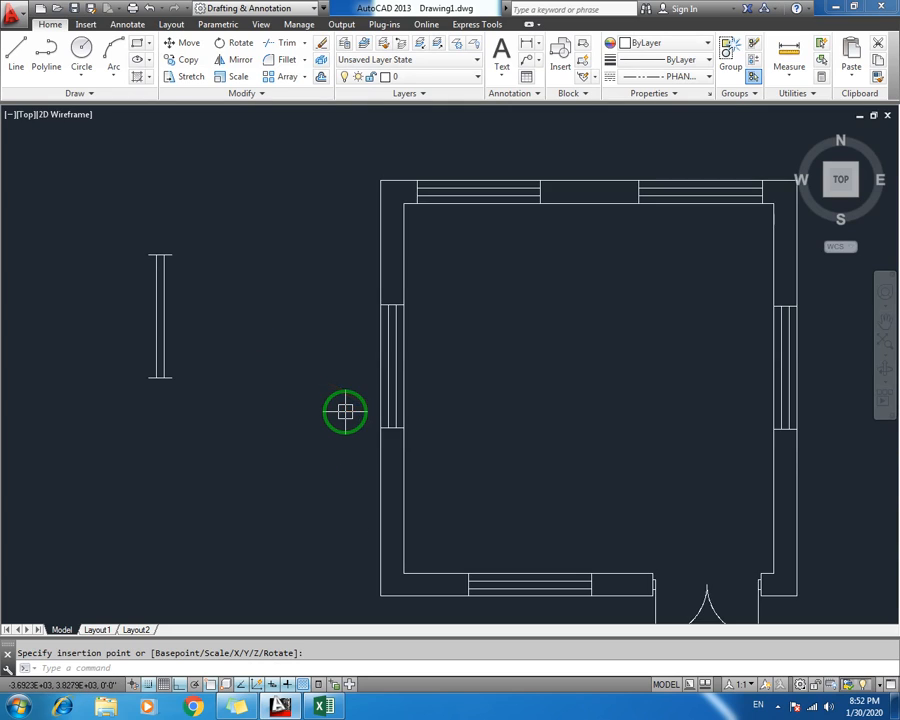
{"action": "scroll", "coordinate": [344, 410], "scroll_direction": "down", "scroll_amount": 2}
{"action": "middle_click_drag", "start_coordinate": [360, 396], "coordinate": [281, 398]}
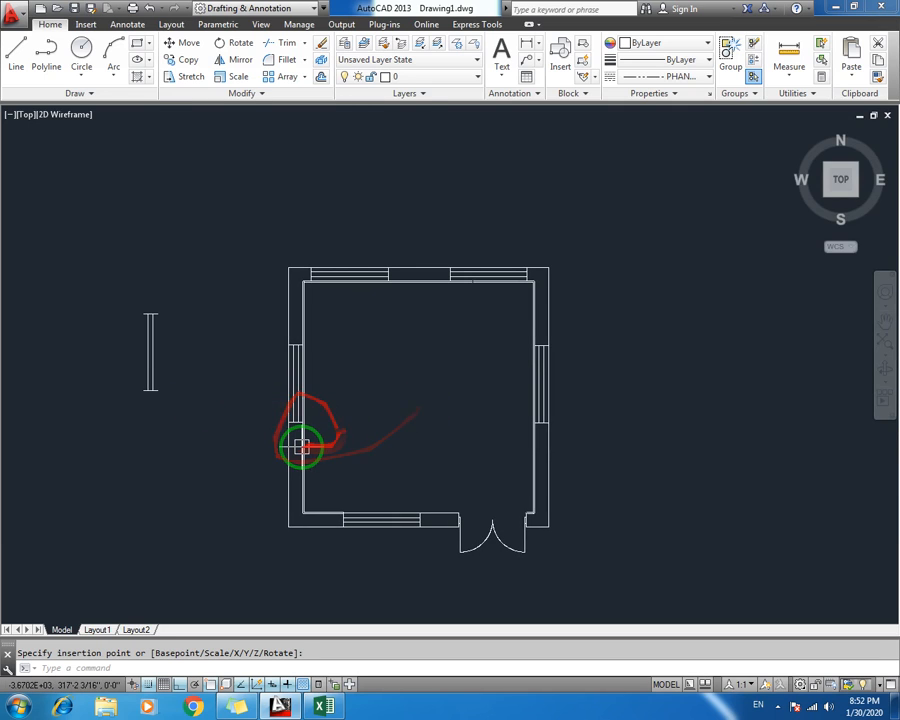
Switch to Windows Explorer and open the BLOCKS folder under D:\CAD DATA\ALL DRAWINGS
{"action": "key", "text": "super+e"}
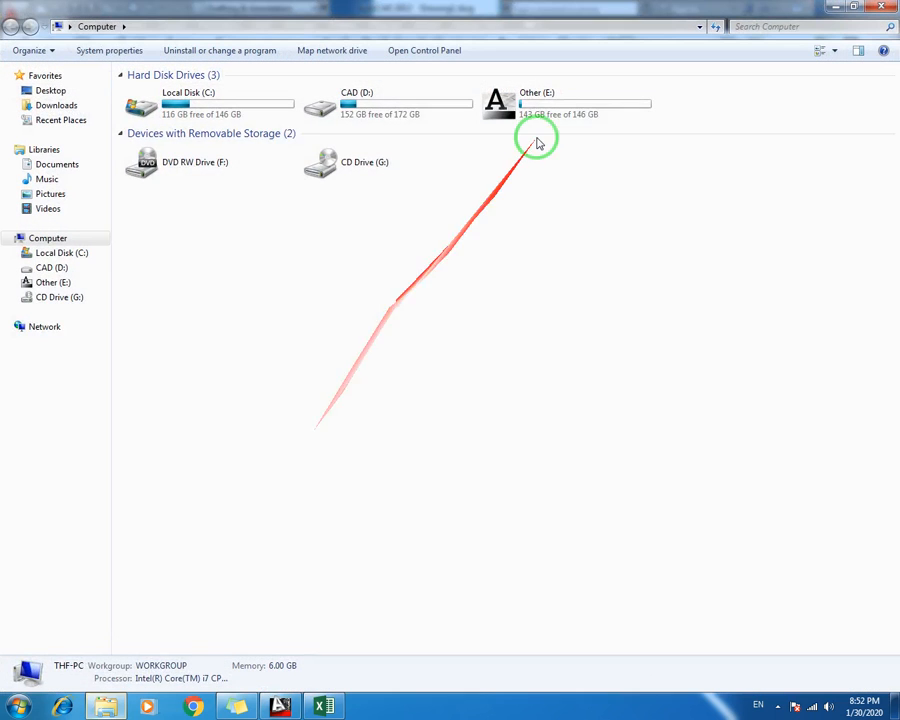
{"action": "double_click", "coordinate": [415, 119]}
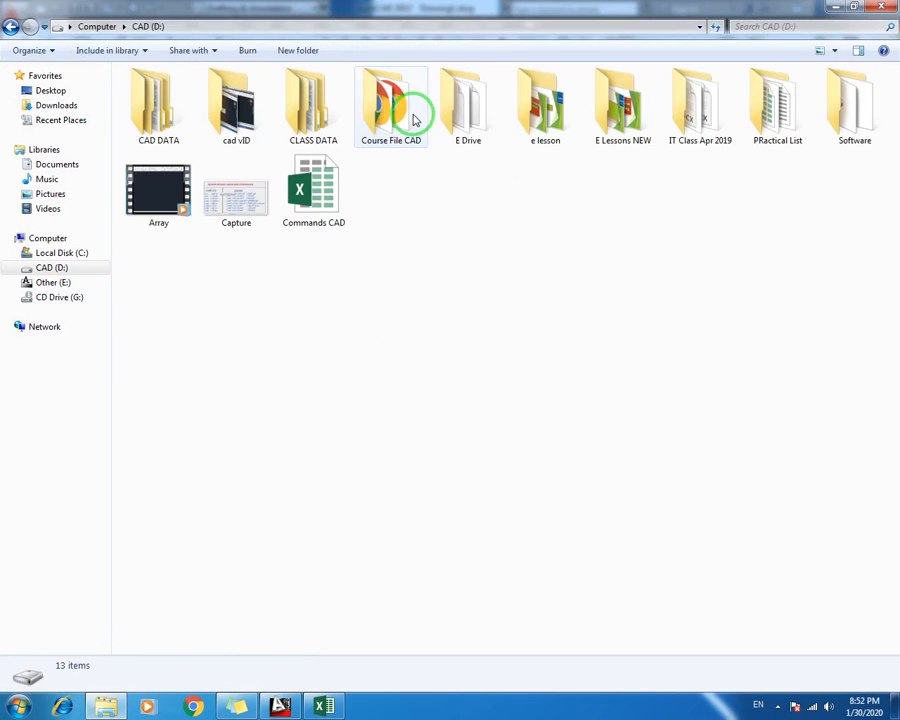
{"action": "double_click", "coordinate": [170, 140]}
{"action": "double_click", "coordinate": [160, 120]}
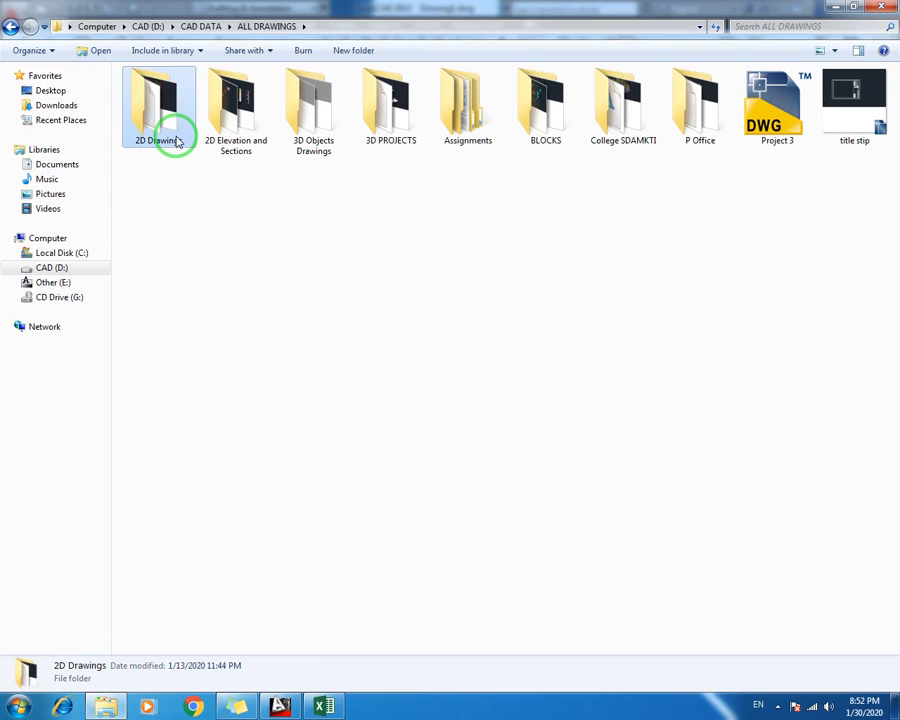
{"action": "double_click", "coordinate": [552, 130]}
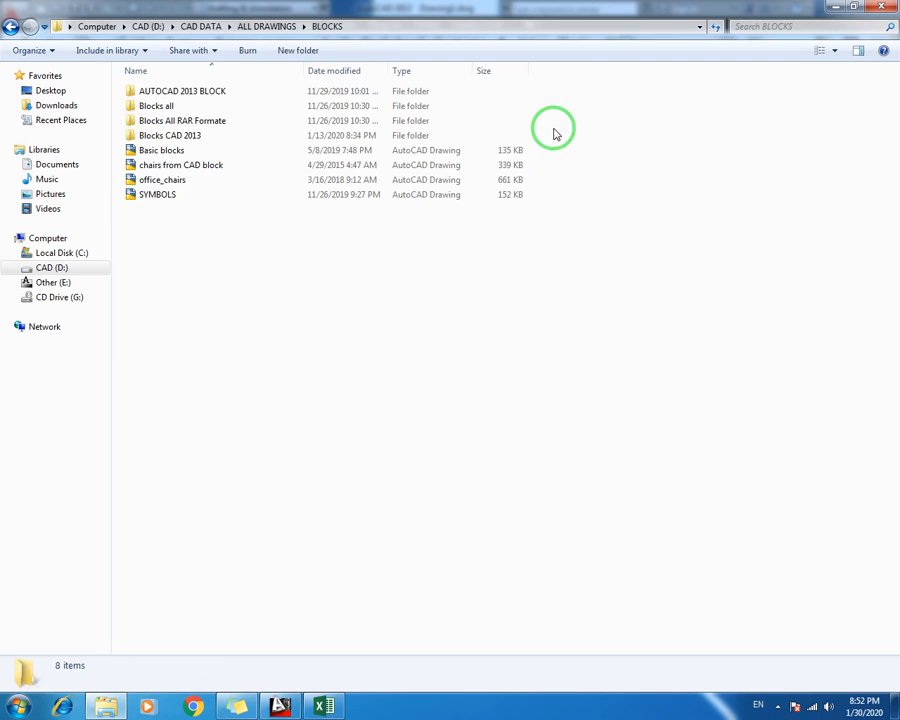
Look over the AutoCAD drawing files in the BLOCKS folder and open the Basic blocks drawing
{"action": "left_click", "coordinate": [171, 151]}
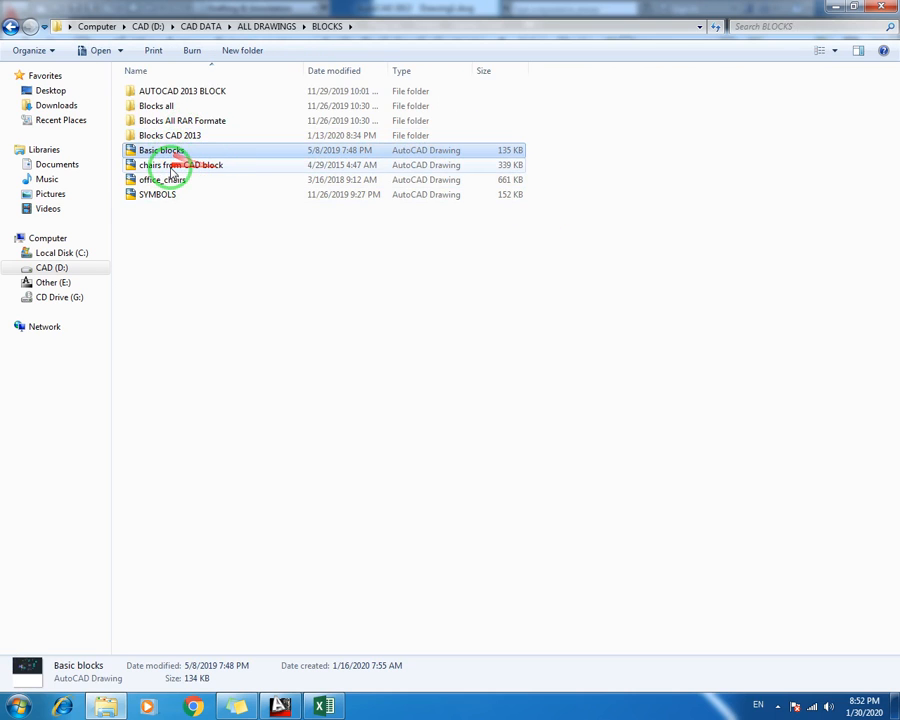
{"action": "left_click", "coordinate": [220, 166]}
{"action": "left_click", "coordinate": [162, 181]}
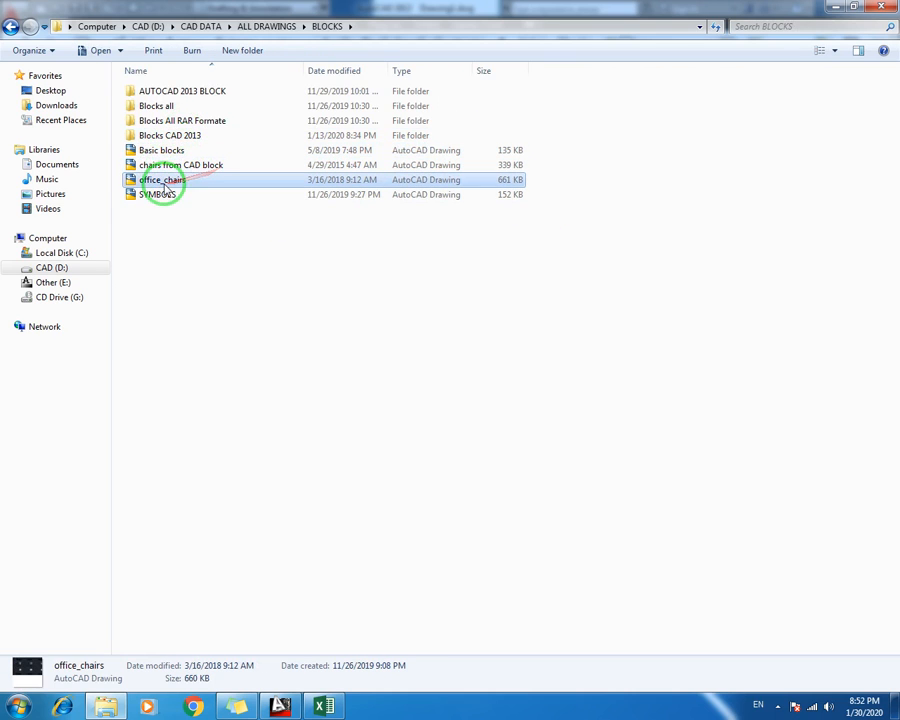
{"action": "left_click", "coordinate": [170, 194]}
{"action": "double_click", "coordinate": [155, 150]}
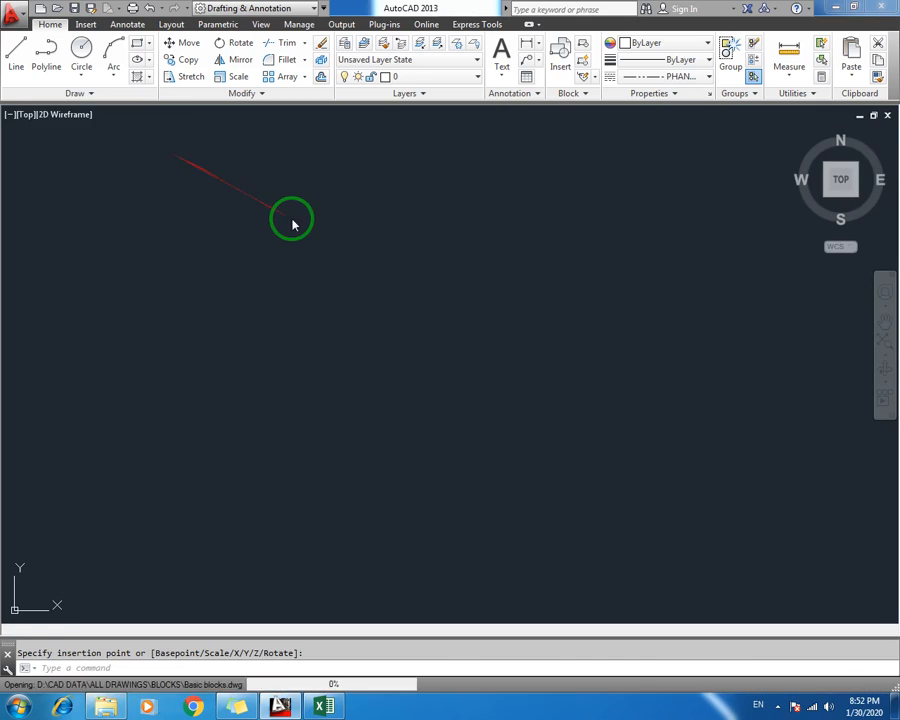
Examine the bed, car, sofa, dining table and bathroom fixture blocks in the middle and lower part of the drawing
{"action": "middle_click_drag", "start_coordinate": [326, 355], "coordinate": [263, 289]}
{"action": "scroll", "coordinate": [228, 309], "scroll_direction": "up", "scroll_amount": 2}
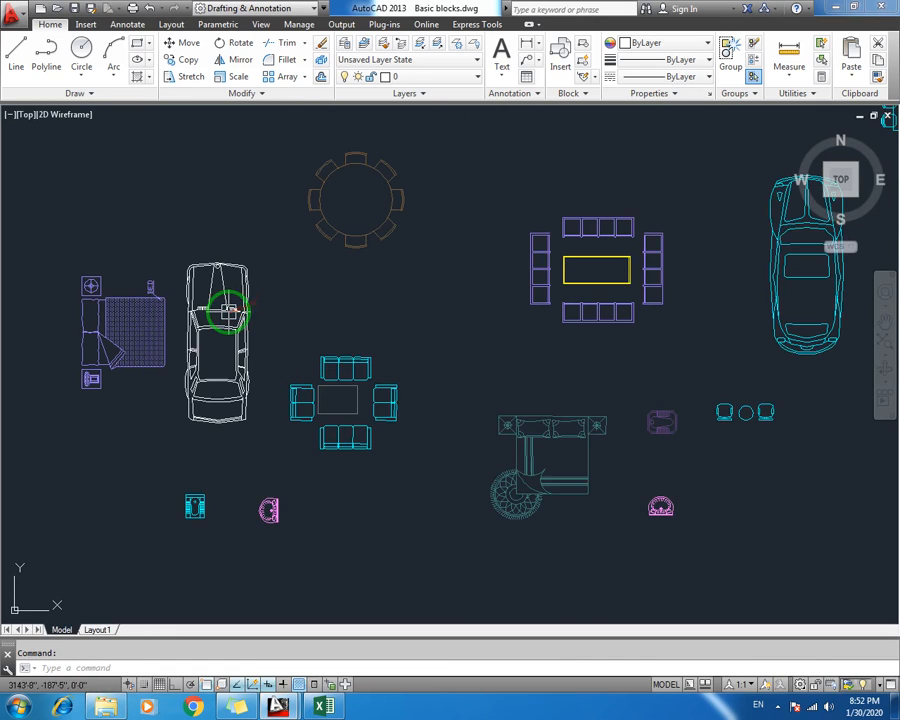
{"action": "scroll", "coordinate": [383, 231], "scroll_direction": "down", "scroll_amount": 2}
{"action": "middle_click_drag", "start_coordinate": [405, 260], "coordinate": [282, 261]}
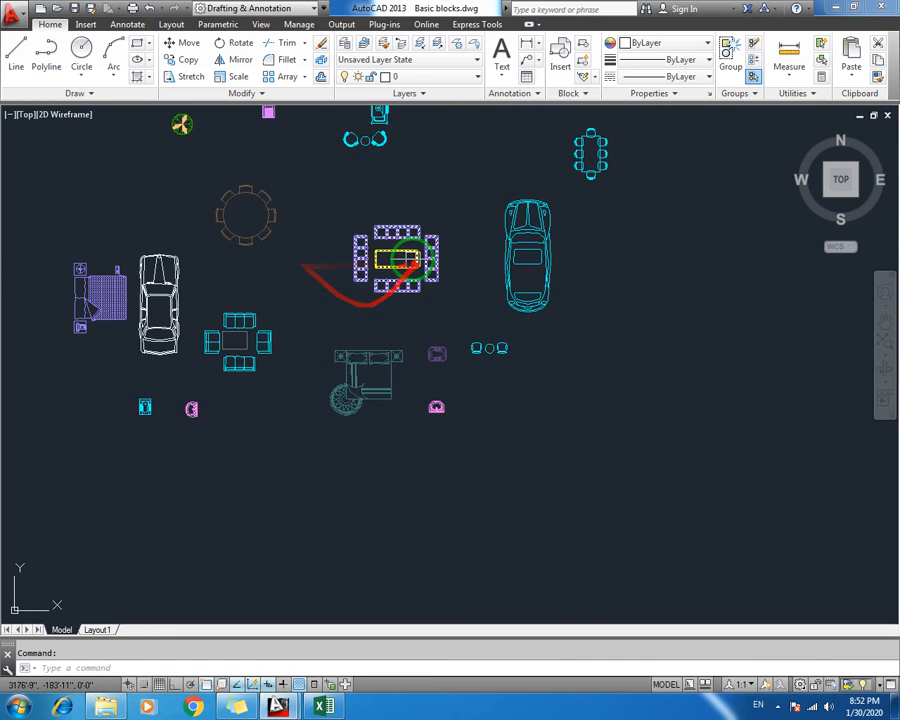
{"action": "scroll", "coordinate": [405, 254], "scroll_direction": "up", "scroll_amount": 2}
{"action": "middle_click_drag", "start_coordinate": [442, 255], "coordinate": [354, 261]}
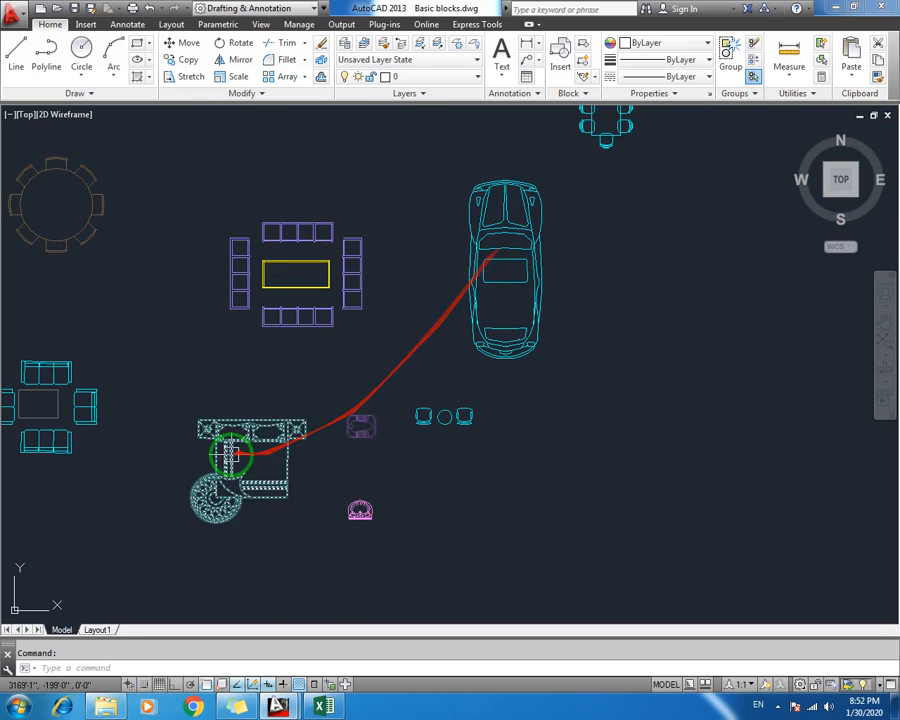
{"action": "middle_click_drag", "start_coordinate": [240, 456], "coordinate": [337, 320]}
{"action": "scroll", "coordinate": [337, 320], "scroll_direction": "up", "scroll_amount": 4}
{"action": "scroll", "coordinate": [336, 297], "scroll_direction": "down", "scroll_amount": 4}
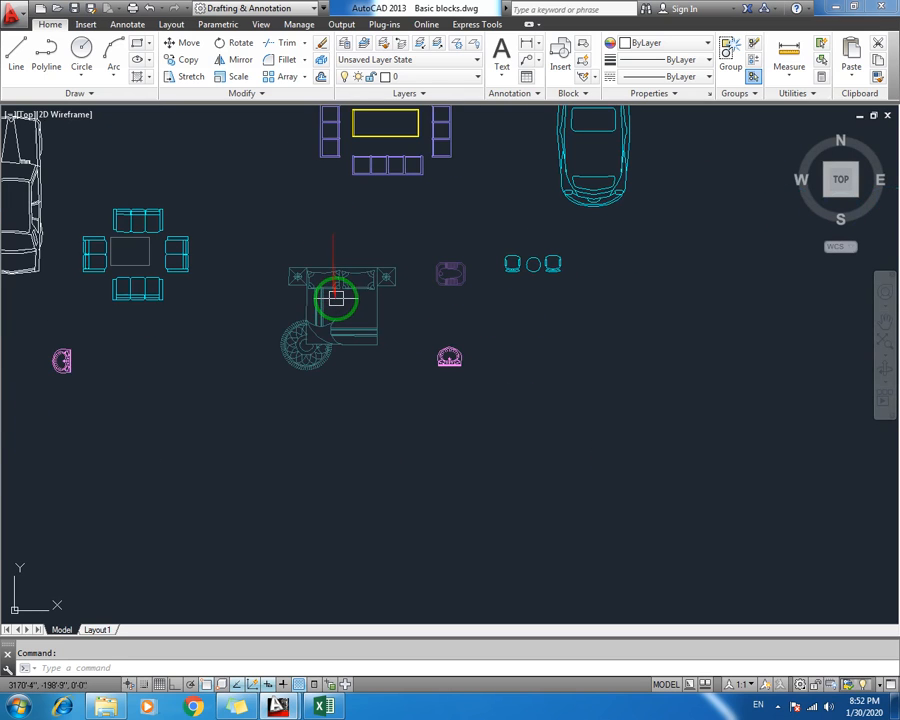
{"action": "scroll", "coordinate": [471, 375], "scroll_direction": "up", "scroll_amount": 6}
{"action": "scroll", "coordinate": [385, 302], "scroll_direction": "down", "scroll_amount": 2}
{"action": "middle_click_drag", "start_coordinate": [386, 300], "coordinate": [407, 470]}
{"action": "scroll", "coordinate": [429, 264], "scroll_direction": "up", "scroll_amount": 4}
{"action": "scroll", "coordinate": [340, 259], "scroll_direction": "down", "scroll_amount": 4}
{"action": "middle_click_drag", "start_coordinate": [302, 274], "coordinate": [610, 271]}
{"action": "scroll", "coordinate": [608, 271], "scroll_direction": "down", "scroll_amount": 2}
{"action": "middle_click_drag", "start_coordinate": [271, 352], "coordinate": [468, 354]}
{"action": "middle_click_drag", "start_coordinate": [183, 378], "coordinate": [400, 374]}
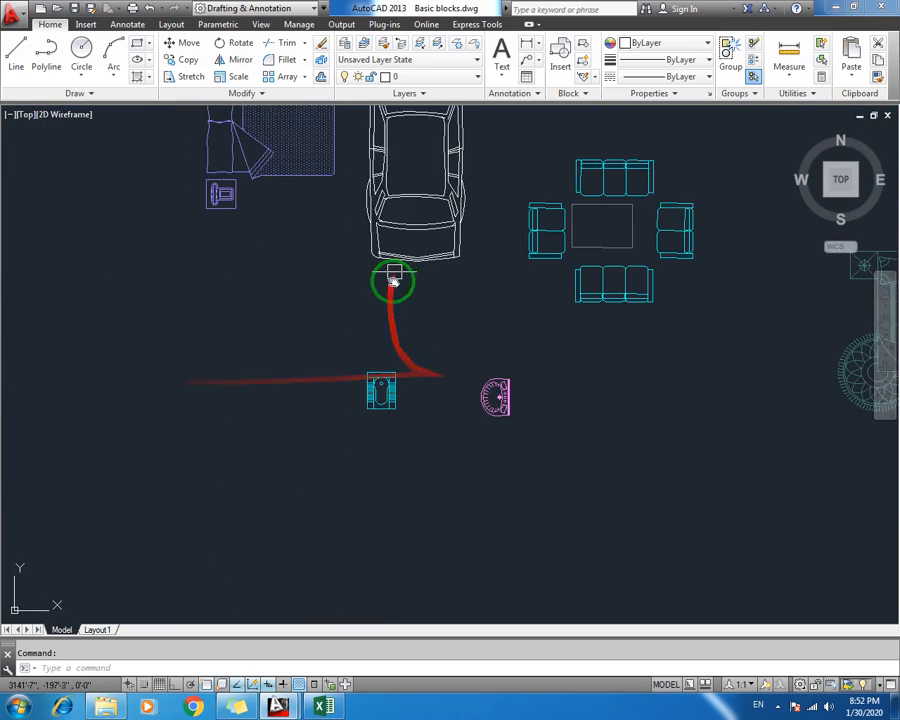
{"action": "scroll", "coordinate": [380, 285], "scroll_direction": "up", "scroll_amount": 3}
{"action": "scroll", "coordinate": [373, 293], "scroll_direction": "down", "scroll_amount": 4}
{"action": "mouse_move", "coordinate": [428, 301]}
{"action": "middle_mouse_down"}
{"action": "mouse_move", "coordinate": [332, 362]}
{"action": "mouse_move", "coordinate": [504, 194]}
{"action": "middle_mouse_up"}
Examine the desk, chair, sink, stove and plant blocks in the upper part of the drawing
{"action": "scroll", "coordinate": [382, 351], "scroll_direction": "down", "scroll_amount": 4}
{"action": "scroll", "coordinate": [354, 293], "scroll_direction": "up", "scroll_amount": 4}
{"action": "scroll", "coordinate": [428, 300], "scroll_direction": "up", "scroll_amount": 2}
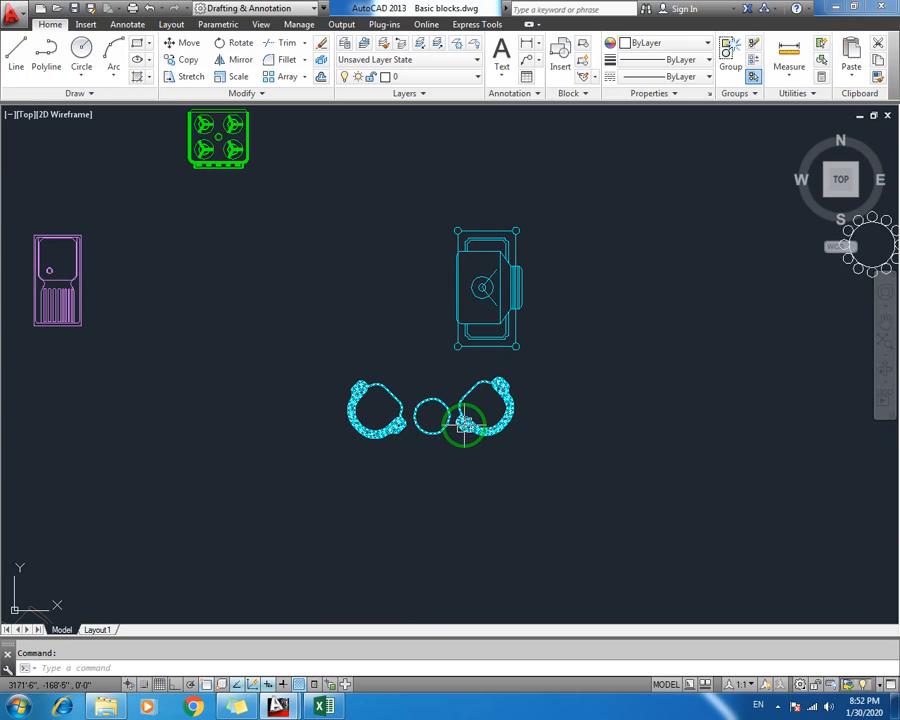
{"action": "scroll", "coordinate": [462, 426], "scroll_direction": "down", "scroll_amount": 2}
{"action": "middle_click_drag", "start_coordinate": [280, 318], "coordinate": [400, 316]}
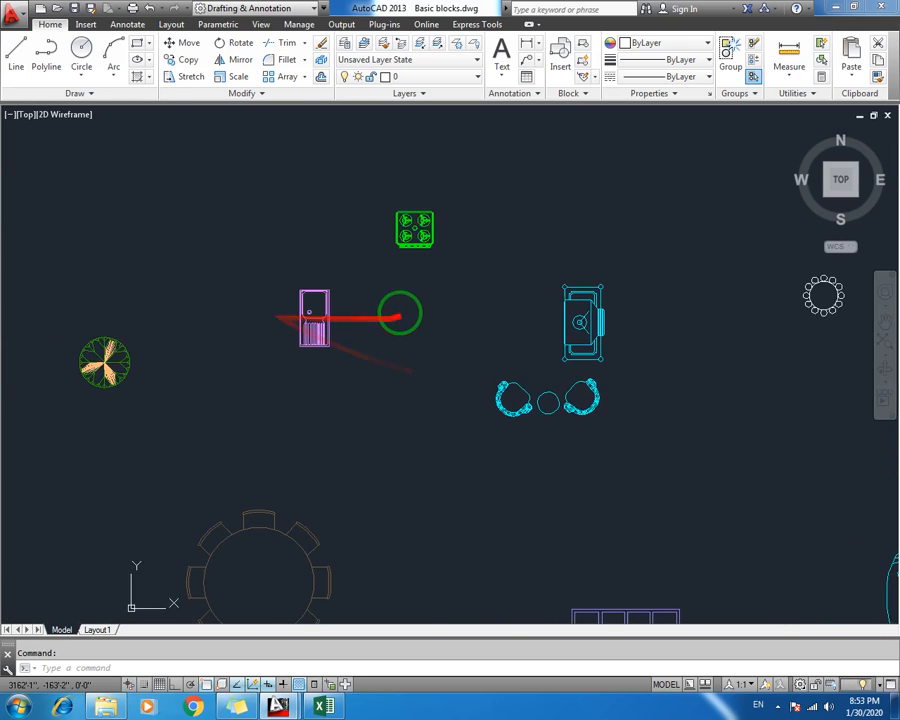
{"action": "scroll", "coordinate": [418, 234], "scroll_direction": "up", "scroll_amount": 2}
{"action": "middle_click_drag", "start_coordinate": [265, 375], "coordinate": [484, 242]}
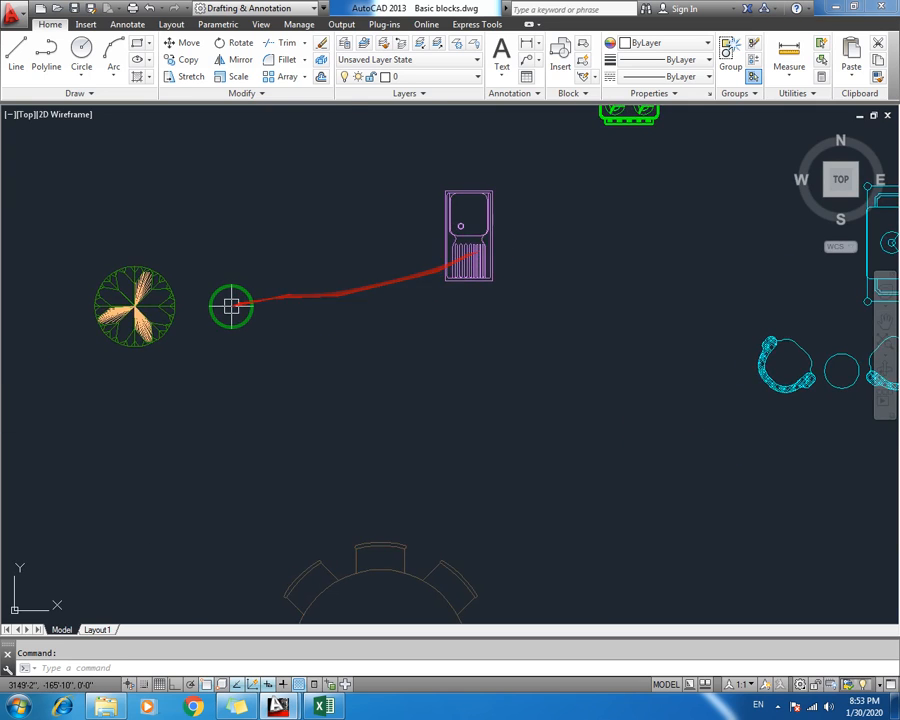
{"action": "scroll", "coordinate": [230, 304], "scroll_direction": "down", "scroll_amount": 3}
{"action": "mouse_move", "coordinate": [566, 334]}
{"action": "middle_mouse_down"}
{"action": "mouse_move", "coordinate": [278, 320]}
{"action": "mouse_move", "coordinate": [466, 146]}
{"action": "middle_mouse_up"}
{"action": "scroll", "coordinate": [278, 318], "scroll_direction": "down", "scroll_amount": 3}
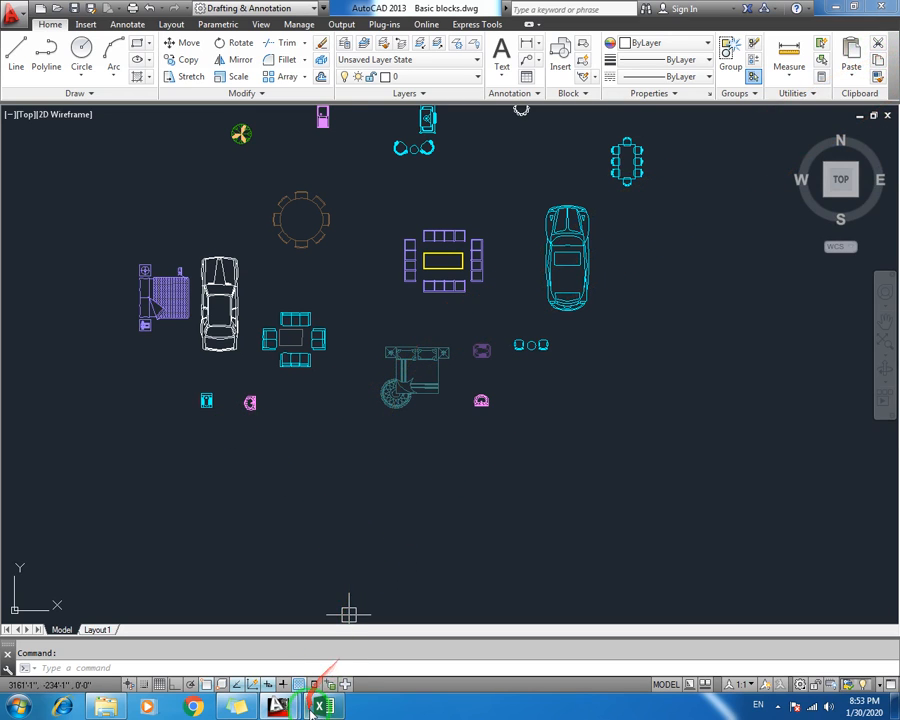
Close the Basic blocks drawing without saving changes and return to the room plan
{"action": "left_click", "coordinate": [887, 116]}
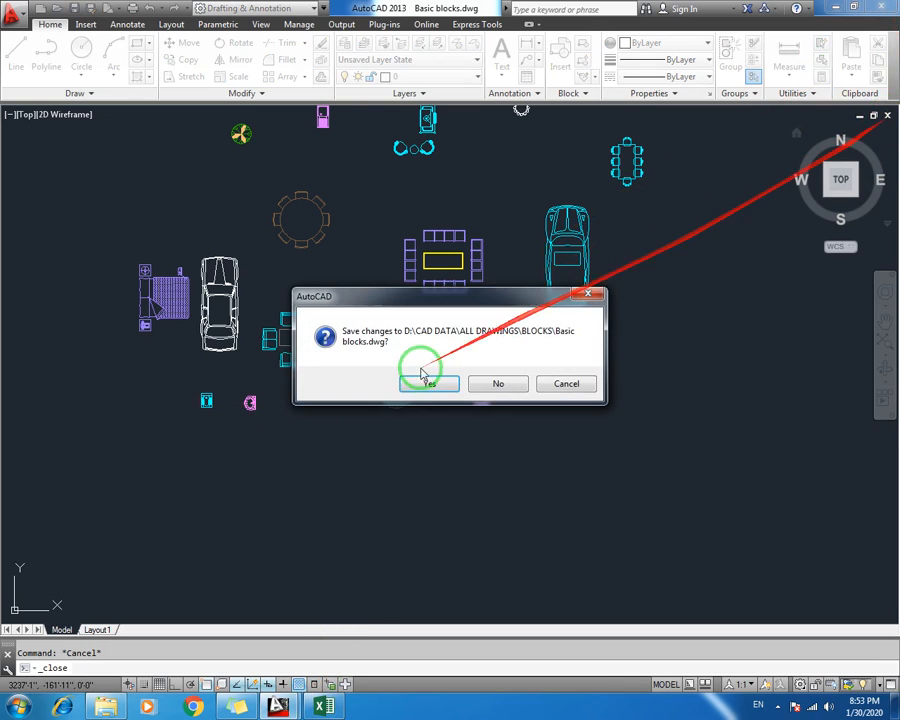
{"action": "left_click", "coordinate": [490, 382]}
{"action": "middle_click_drag", "start_coordinate": [326, 325], "coordinate": [313, 284]}
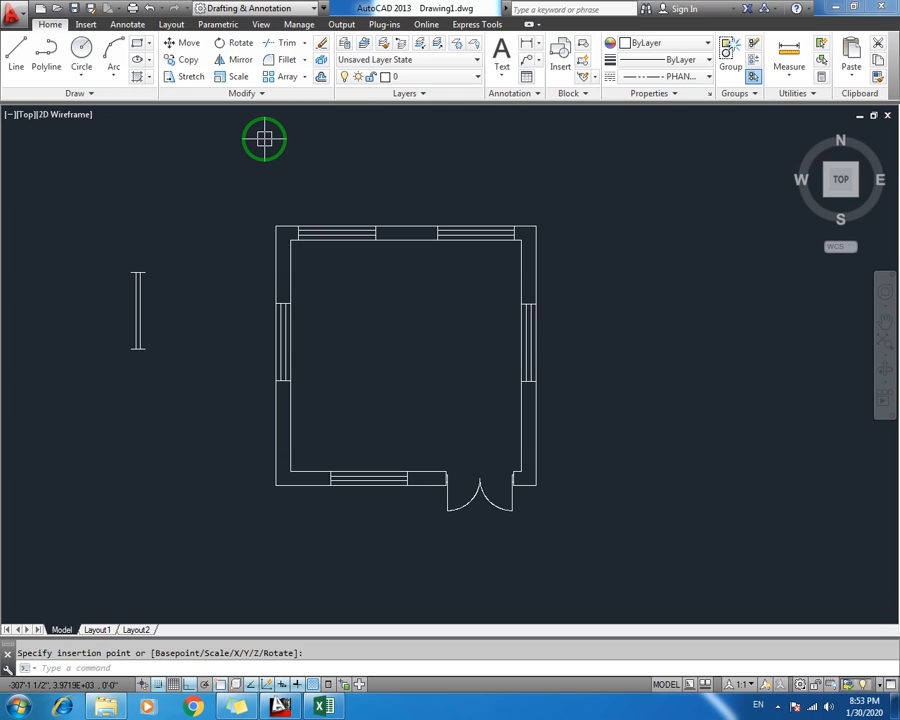
Create a new drawing, check the Insert command's block name list there, and return to the room plan
{"action": "key", "text": "ctrl+n"}
{"action": "key", "text": "Return"}
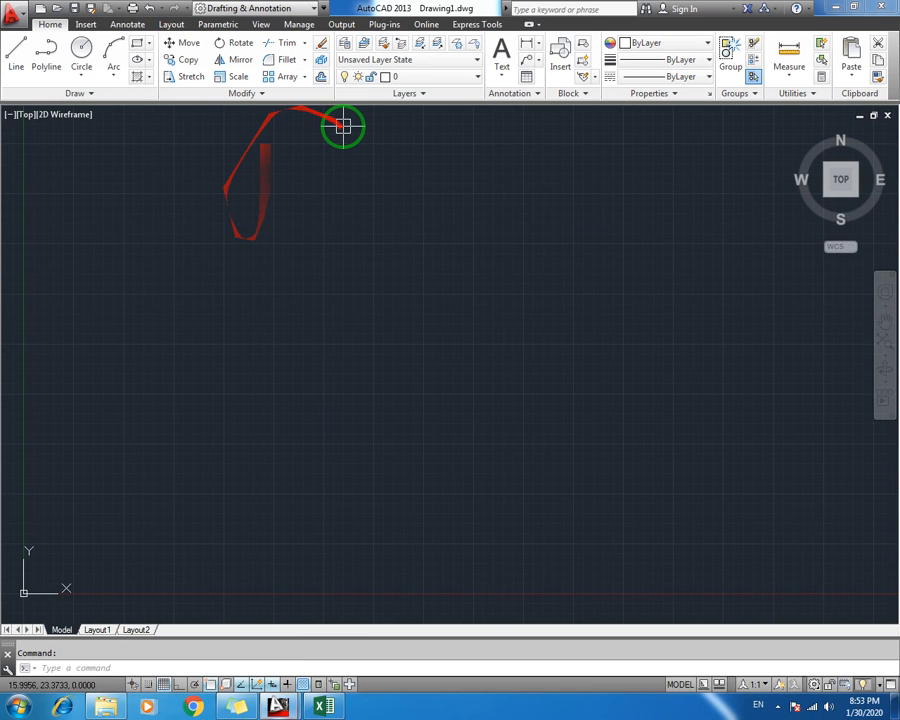
{"action": "type", "text": "i"}
{"action": "key", "text": "Return"}
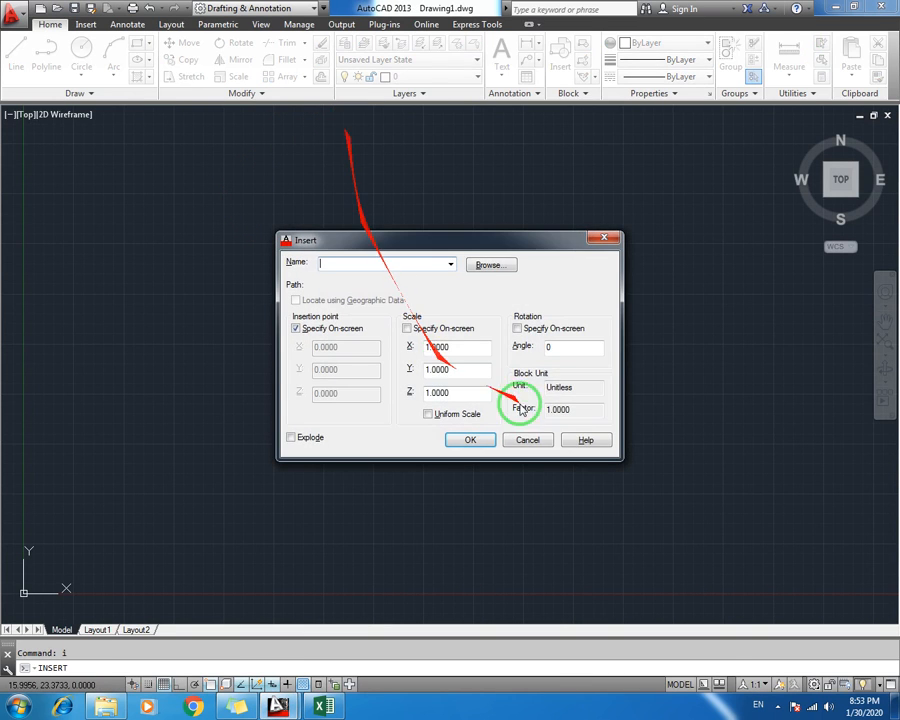
{"action": "left_click", "coordinate": [450, 264]}
{"action": "left_click", "coordinate": [448, 246]}
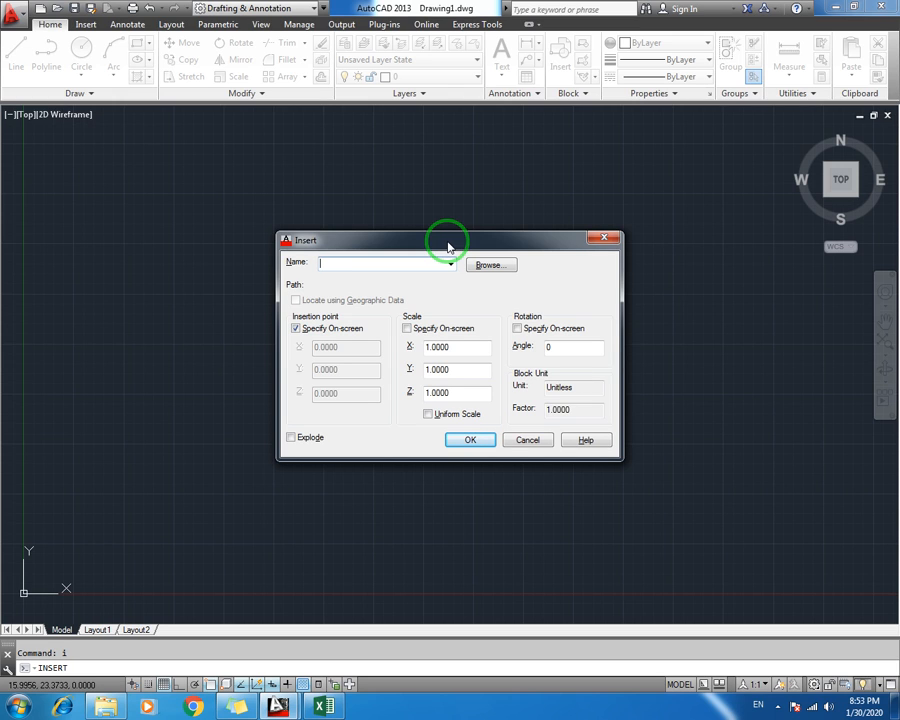
{"action": "left_click", "coordinate": [527, 440]}
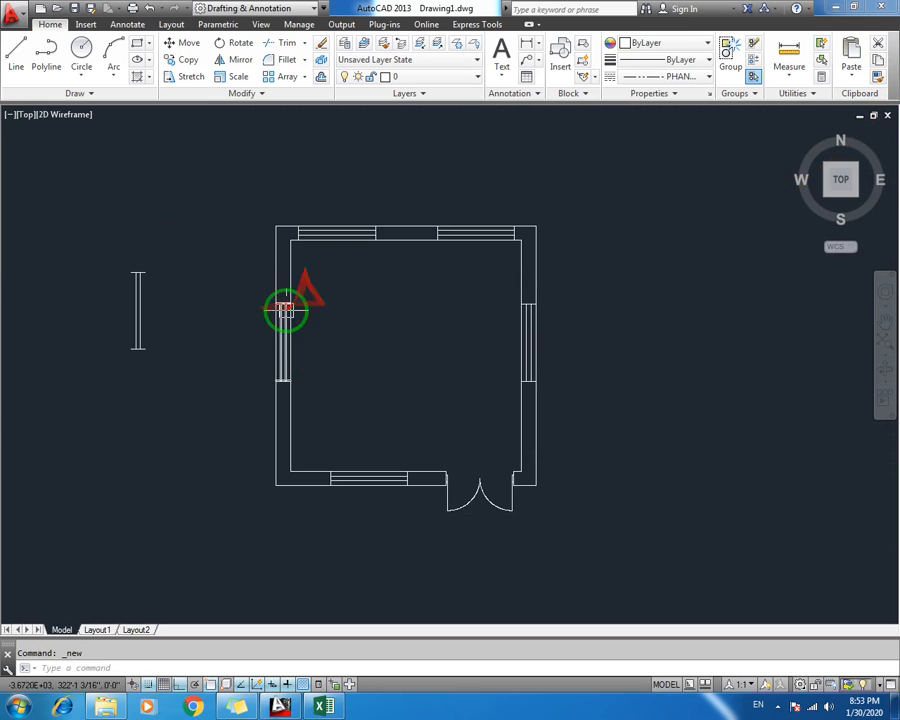
Start the Write Block command and set its base point at the upper-right corner of the bottom wall's window
{"action": "middle_click_drag", "start_coordinate": [279, 312], "coordinate": [296, 246]}
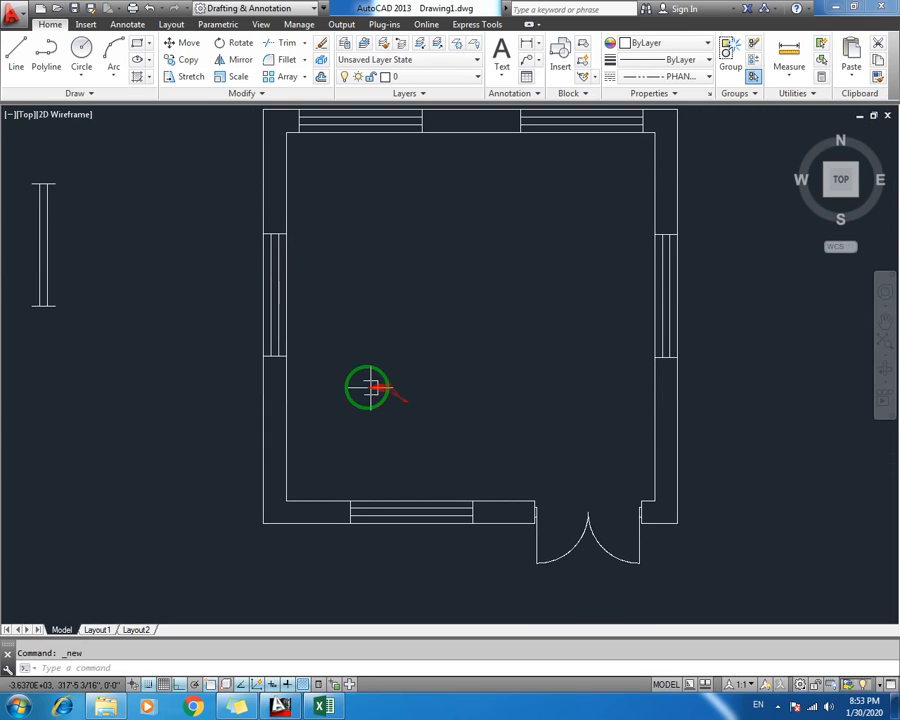
{"action": "middle_click_drag", "start_coordinate": [371, 374], "coordinate": [369, 268]}
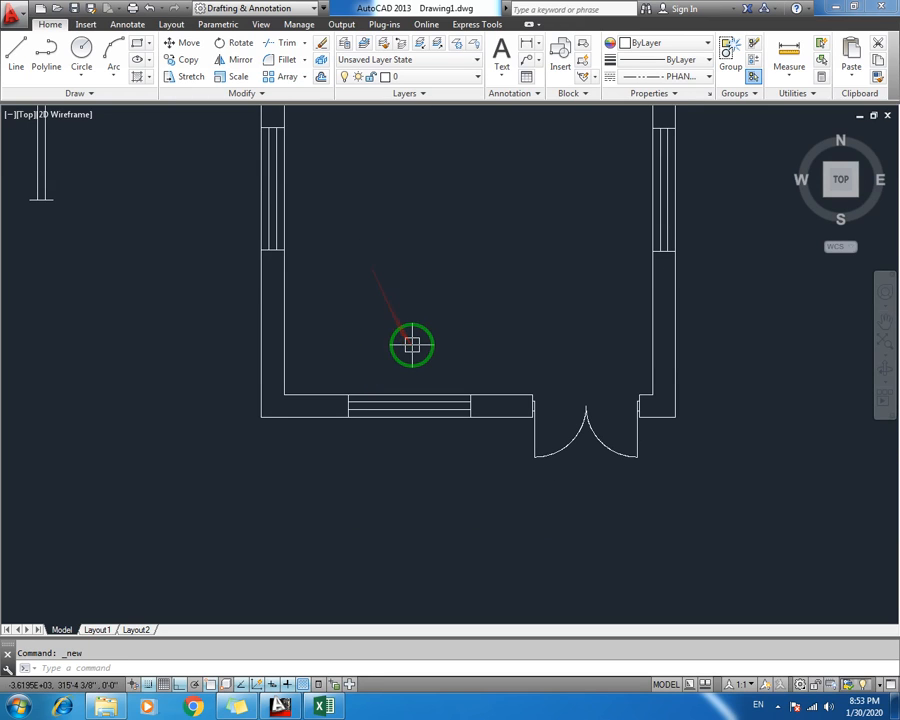
{"action": "scroll", "coordinate": [440, 354], "scroll_direction": "up", "scroll_amount": 3}
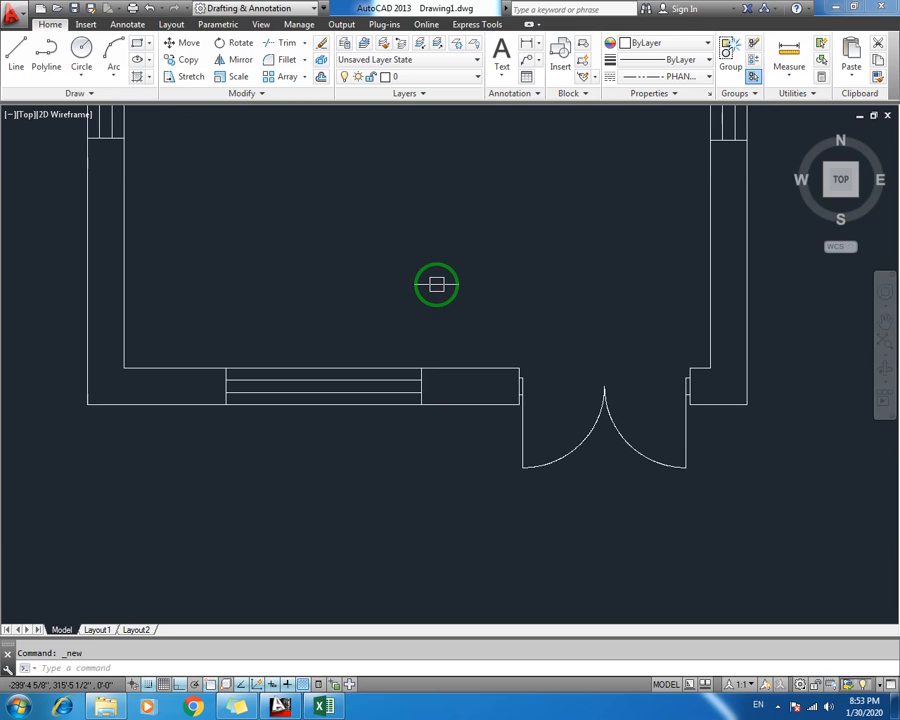
{"action": "left_click", "coordinate": [86, 24]}
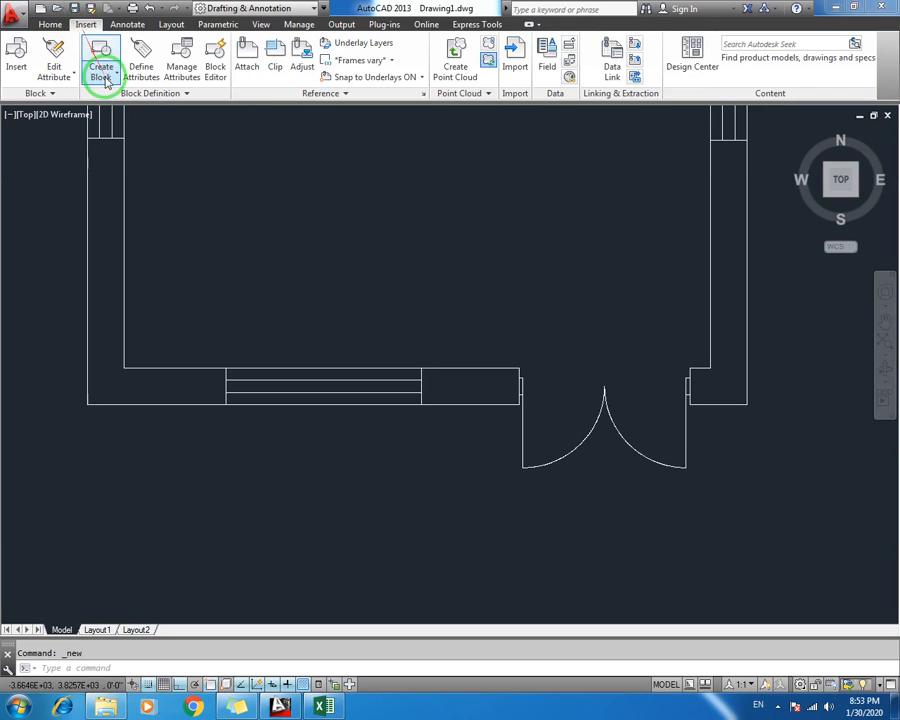
{"action": "left_click", "coordinate": [101, 80]}
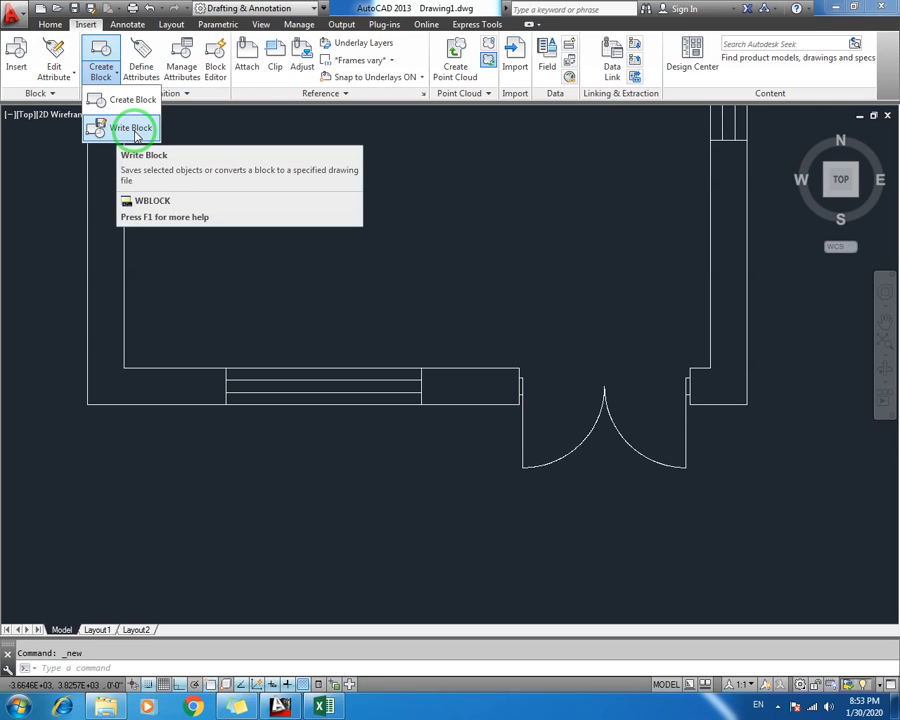
{"action": "left_click", "coordinate": [134, 129]}
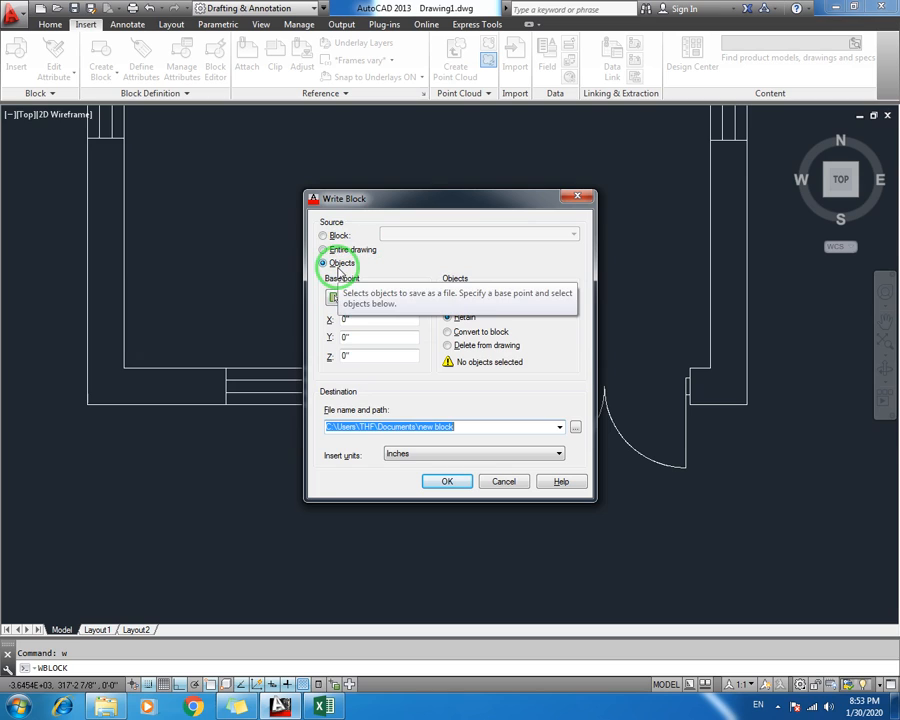
{"action": "left_click", "coordinate": [332, 297]}
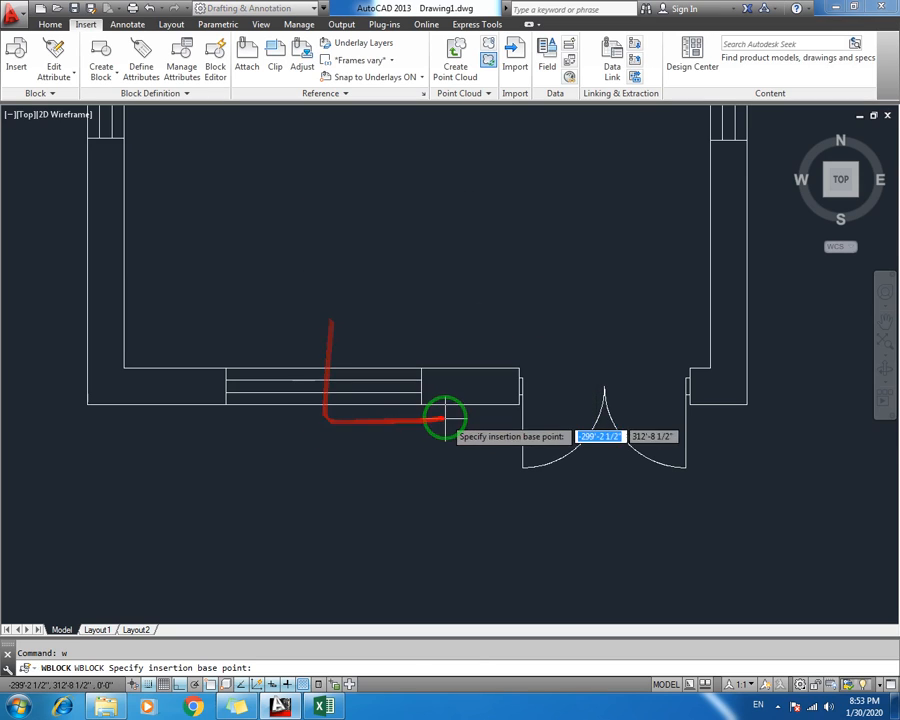
{"action": "left_click", "coordinate": [420, 366]}
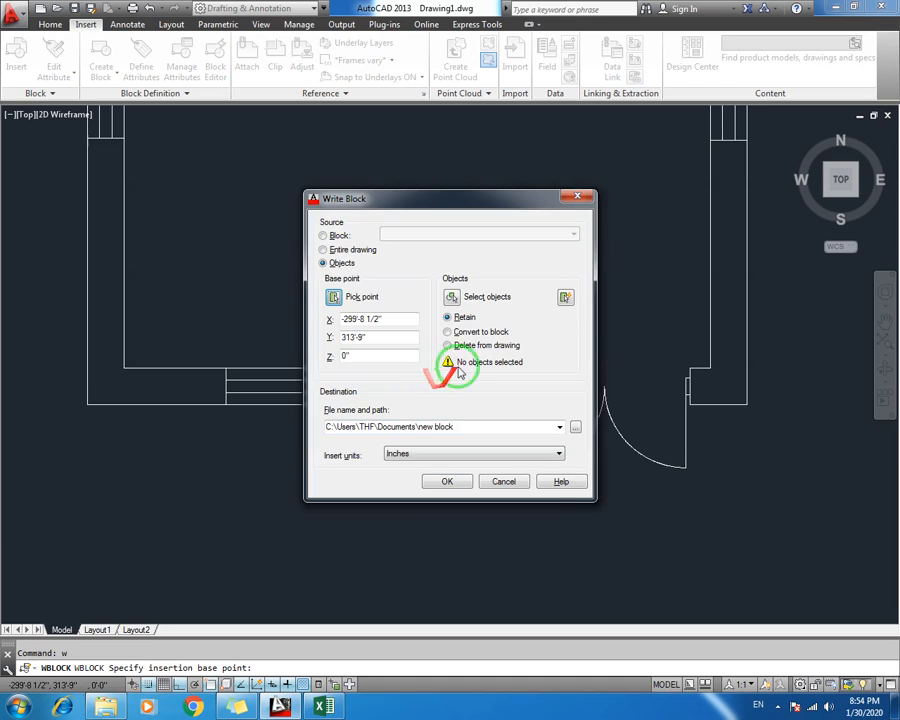
Select the lines of the bottom wall's window as the objects to write out
{"action": "left_click", "coordinate": [452, 300]}
{"action": "left_click", "coordinate": [435, 379]}
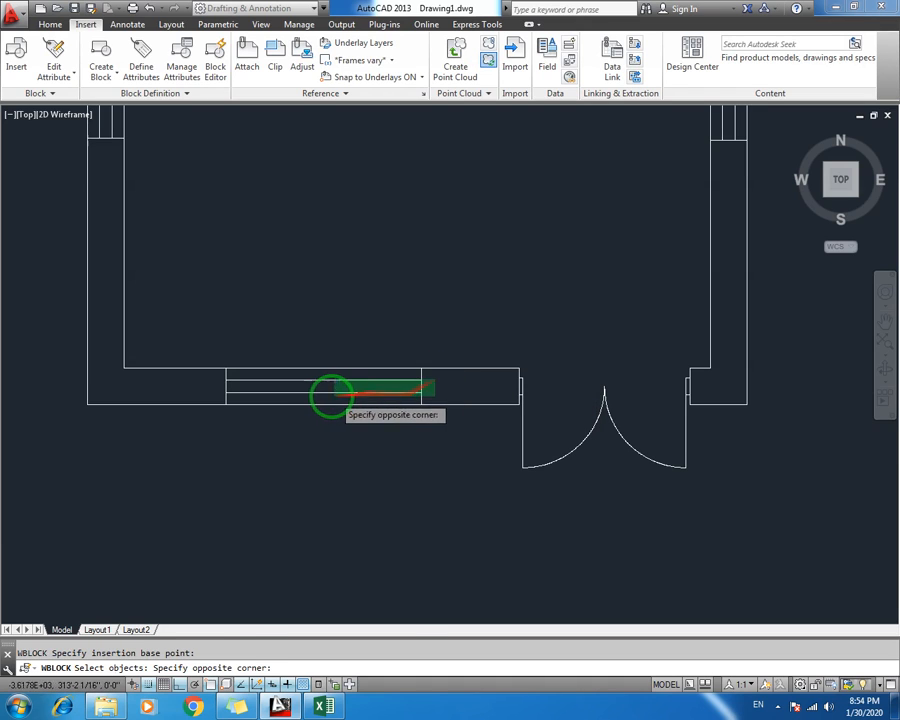
{"action": "left_click", "coordinate": [216, 396]}
{"action": "left_click", "coordinate": [352, 403]}
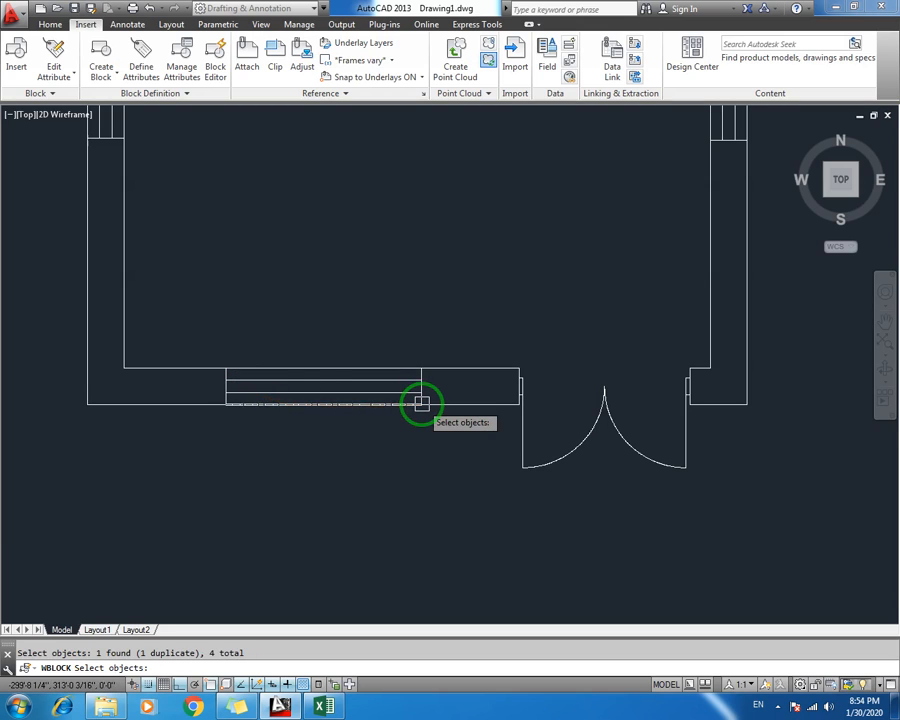
{"action": "key", "text": "Return"}
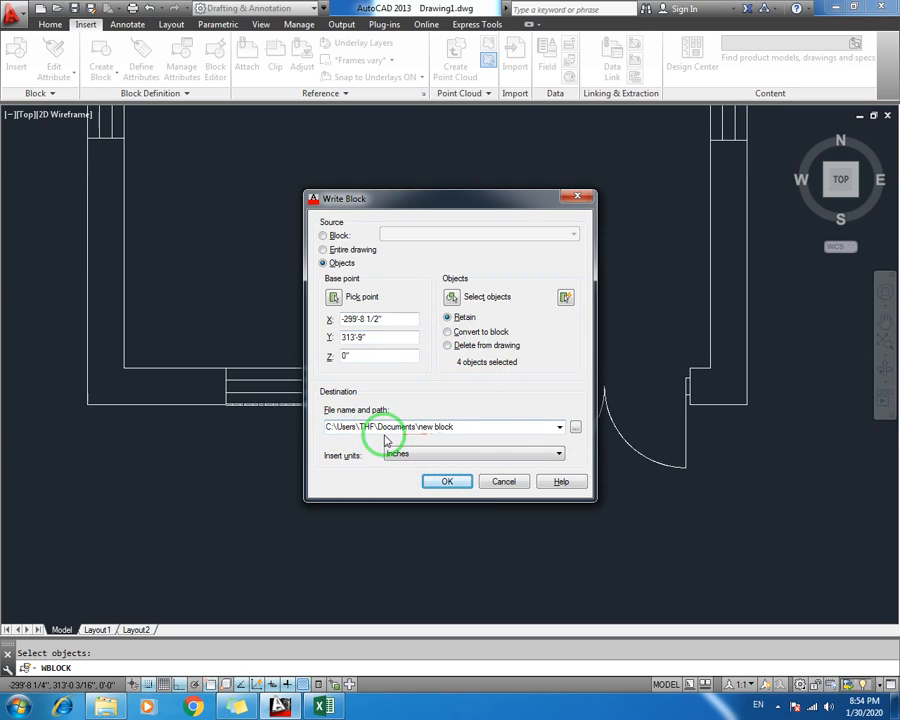
Set the write block destination to new block.dwg on the Desktop and write out the selected window lines
{"action": "left_click", "coordinate": [575, 430]}
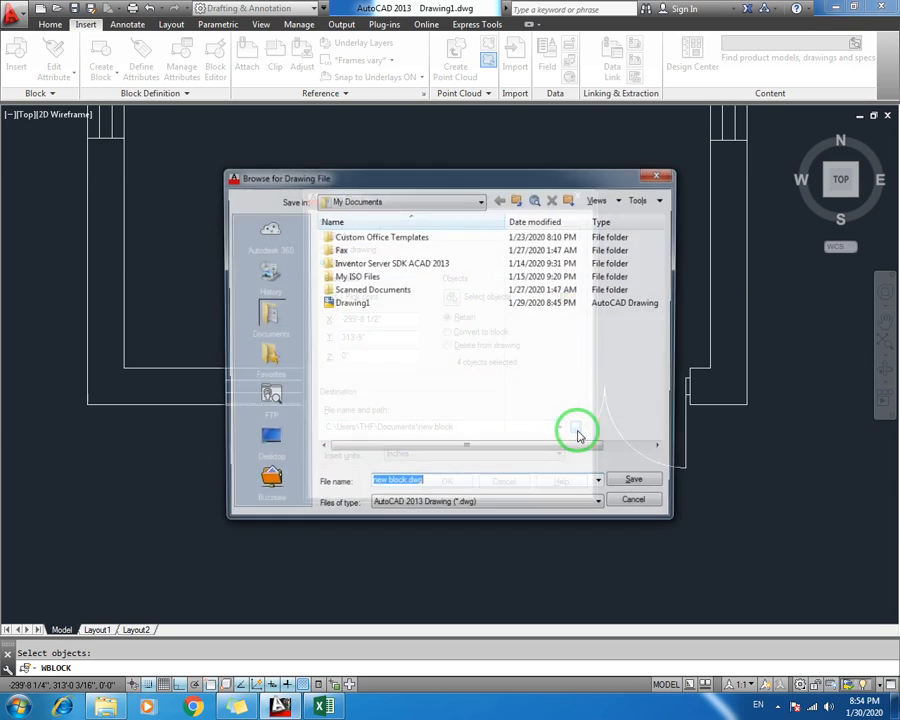
{"action": "left_click", "coordinate": [283, 447]}
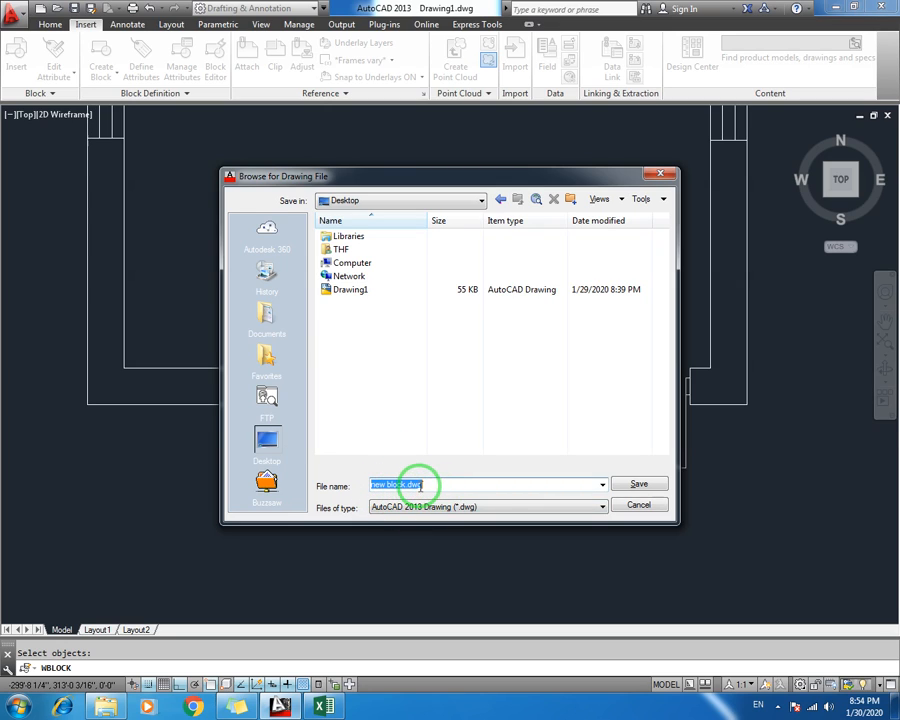
{"action": "left_click", "coordinate": [636, 485]}
{"action": "left_click", "coordinate": [447, 481]}
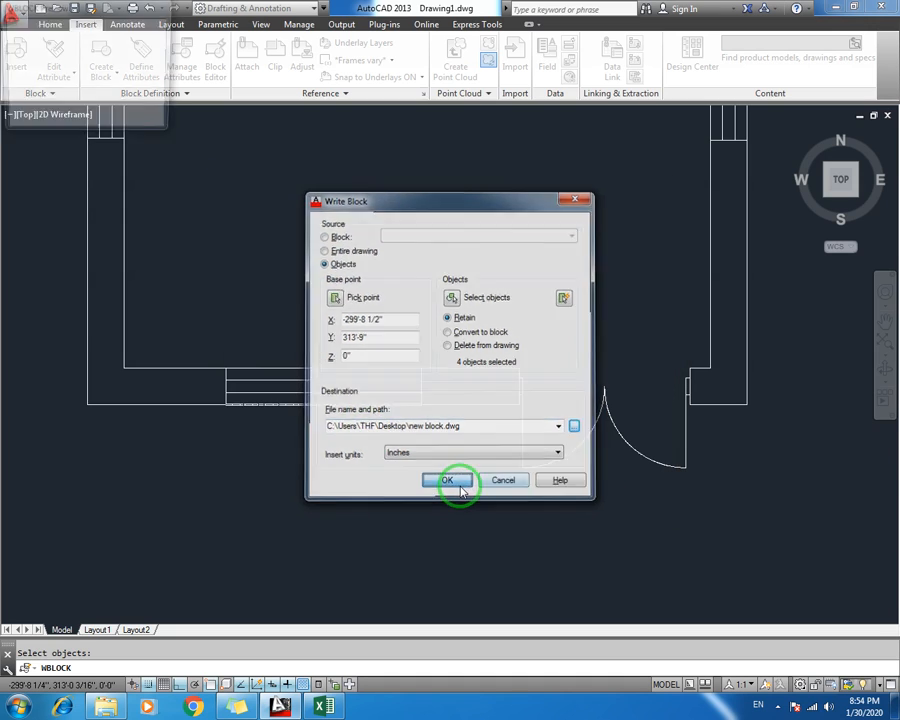
{"action": "scroll", "coordinate": [393, 417], "scroll_direction": "down", "scroll_amount": 4}
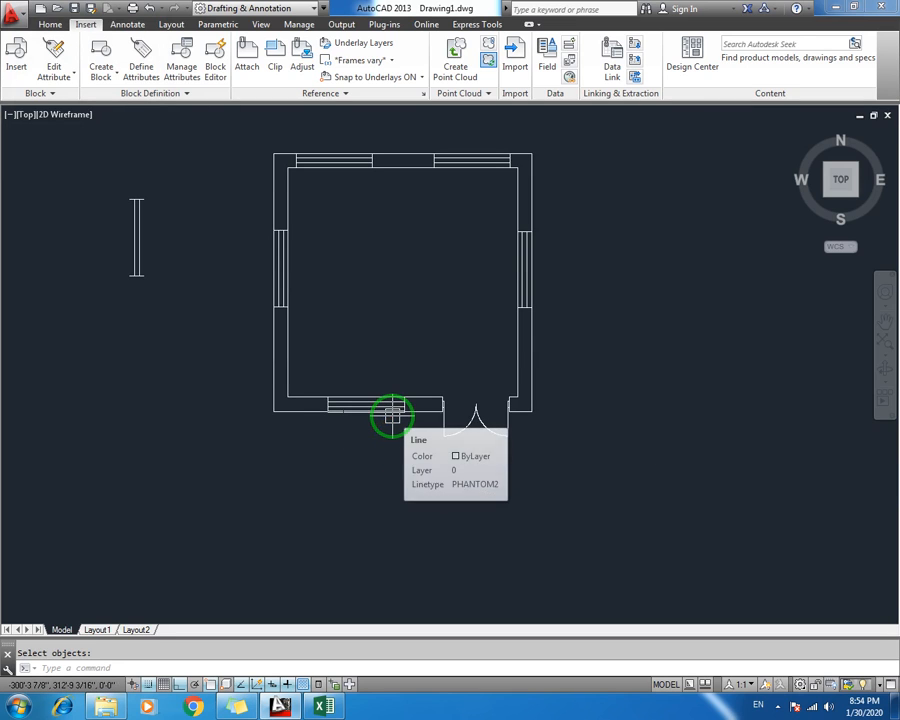
Create a new drawing, start the Insert command and check its list of block names
{"action": "key", "text": "ctrl+n"}
{"action": "key", "text": "Return"}
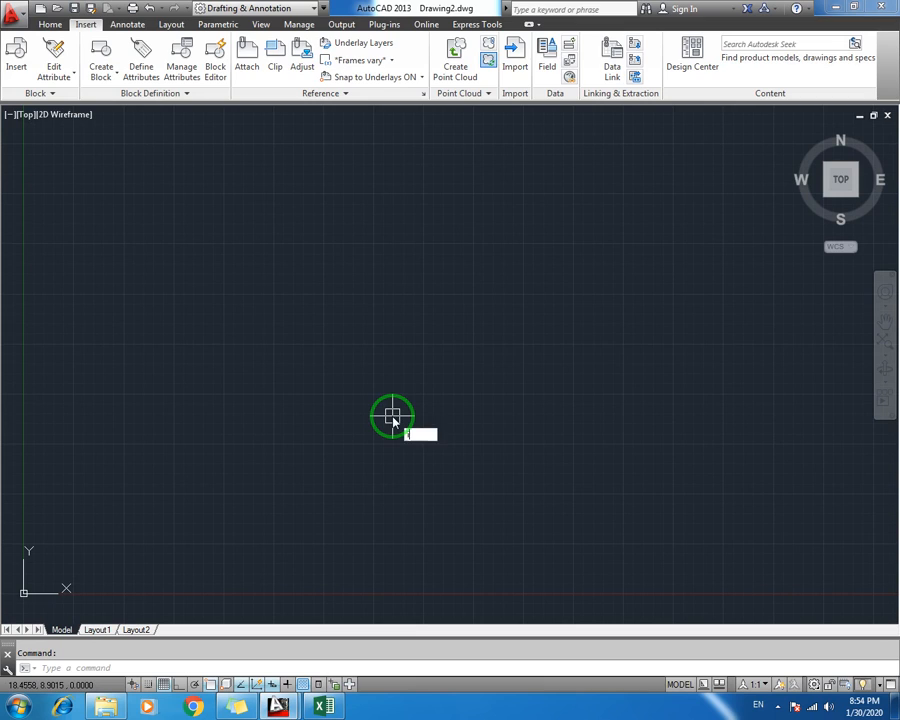
{"action": "type", "text": "i"}
{"action": "key", "text": "Return"}
{"action": "left_click", "coordinate": [451, 265]}
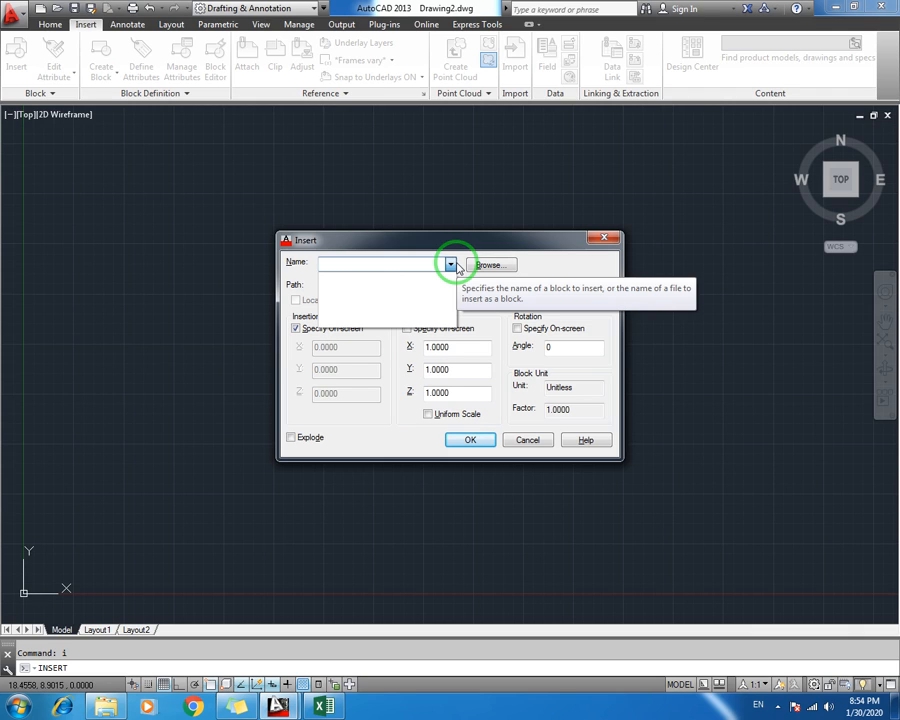
{"action": "left_click", "coordinate": [452, 265]}
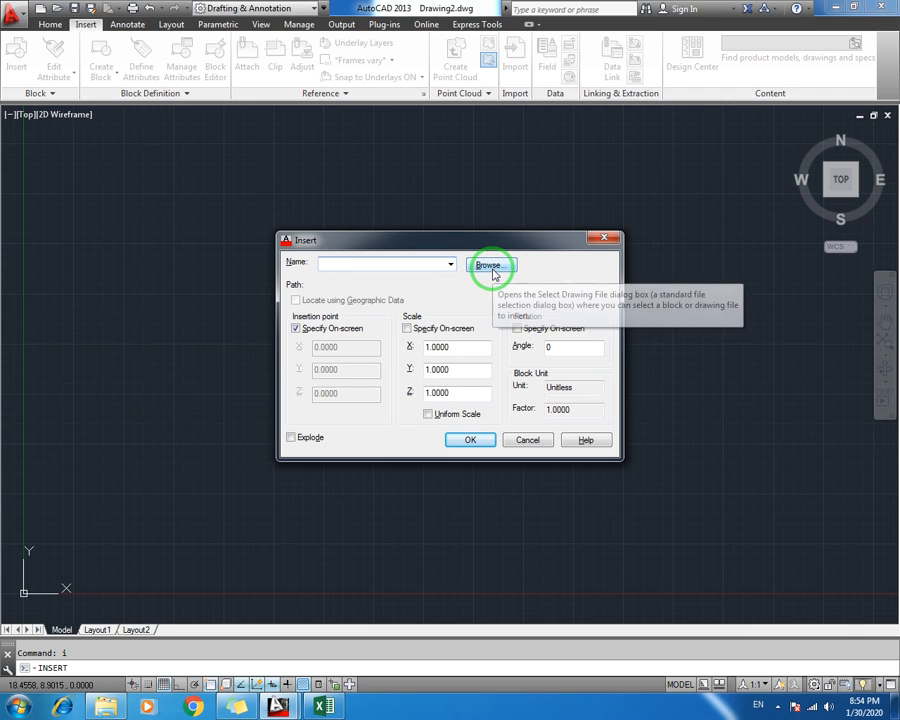
Choose the new block drawing file from the Desktop and insert it near the origin of the empty drawing
{"action": "left_click", "coordinate": [492, 272]}
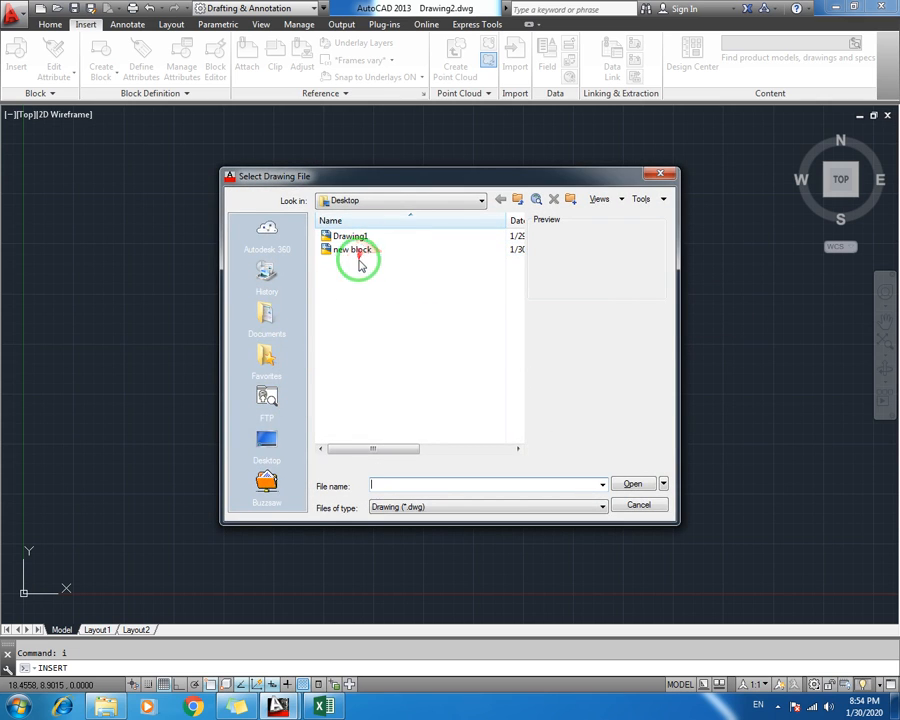
{"action": "left_click", "coordinate": [266, 432]}
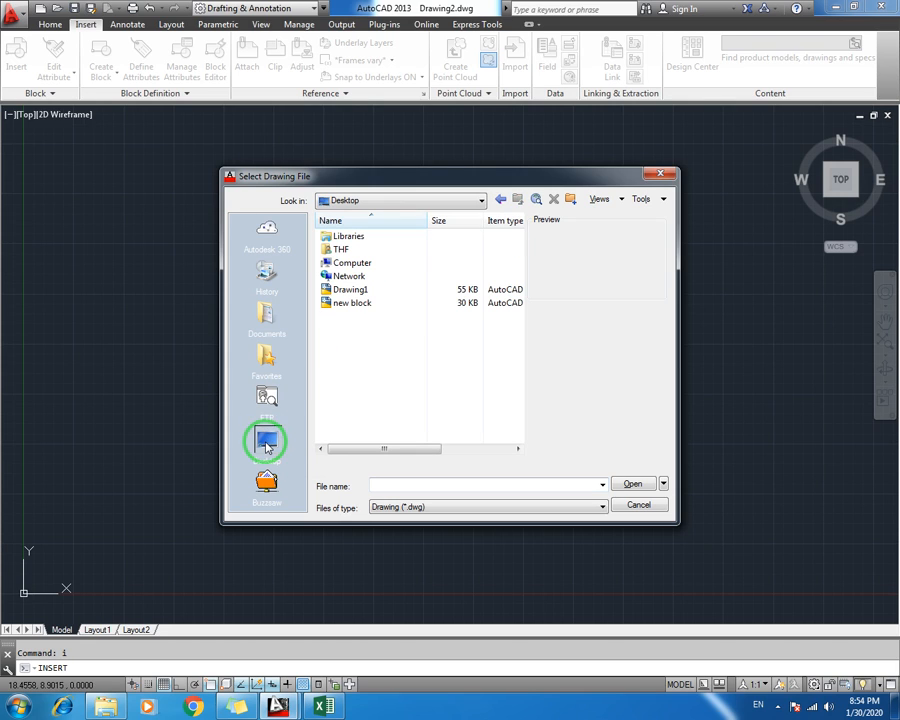
{"action": "left_click_drag", "start_coordinate": [358, 301], "coordinate": [352, 328]}
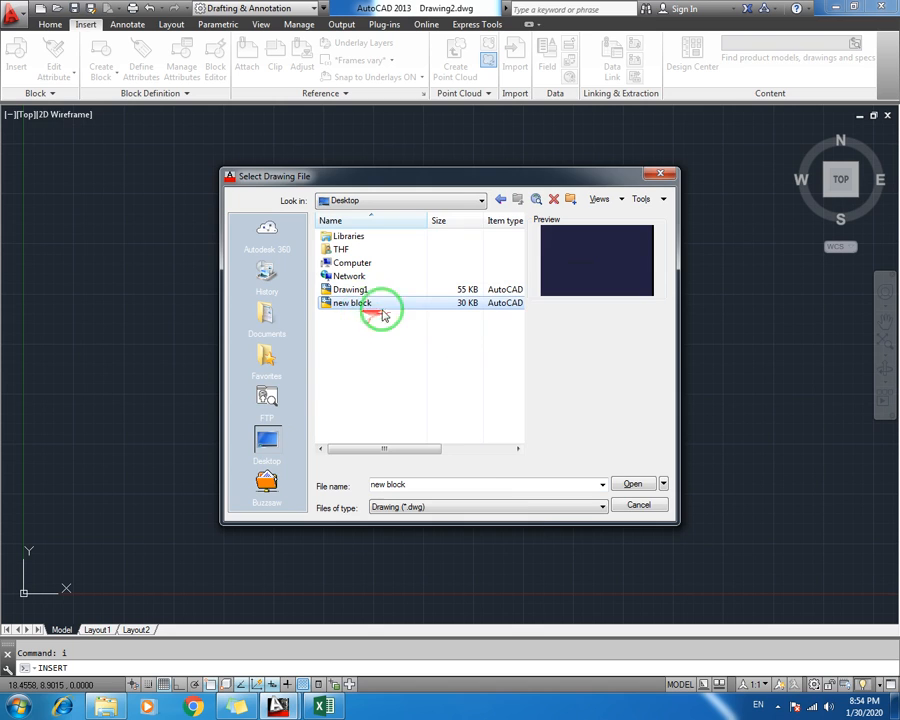
{"action": "left_click", "coordinate": [640, 483]}
{"action": "left_click", "coordinate": [474, 440]}
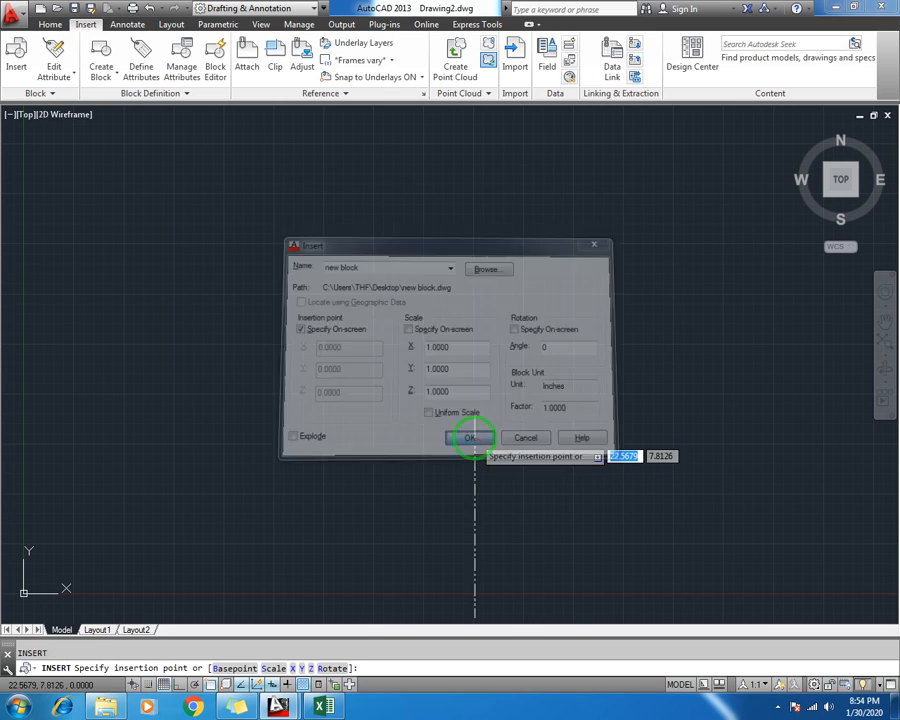
{"action": "scroll", "coordinate": [275, 372], "scroll_direction": "down", "scroll_amount": 4}
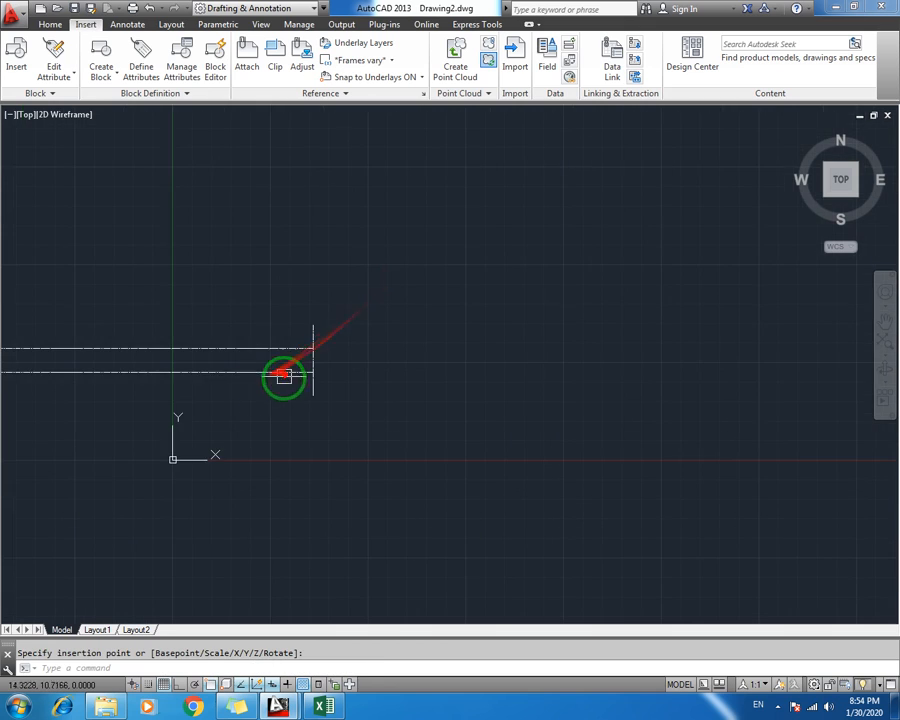
{"action": "middle_click_drag", "start_coordinate": [283, 376], "coordinate": [577, 358]}
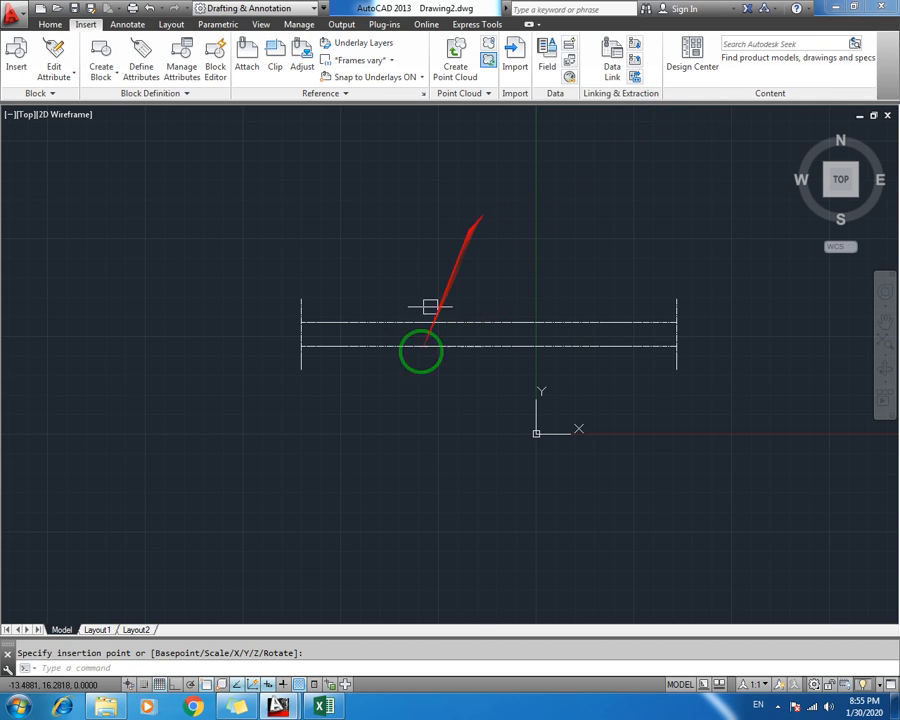
Return to the room plan drawing and copy the whole room, including its windows and door, to the clipboard
{"action": "left_click", "coordinate": [873, 115]}
{"action": "left_click", "coordinate": [396, 125]}
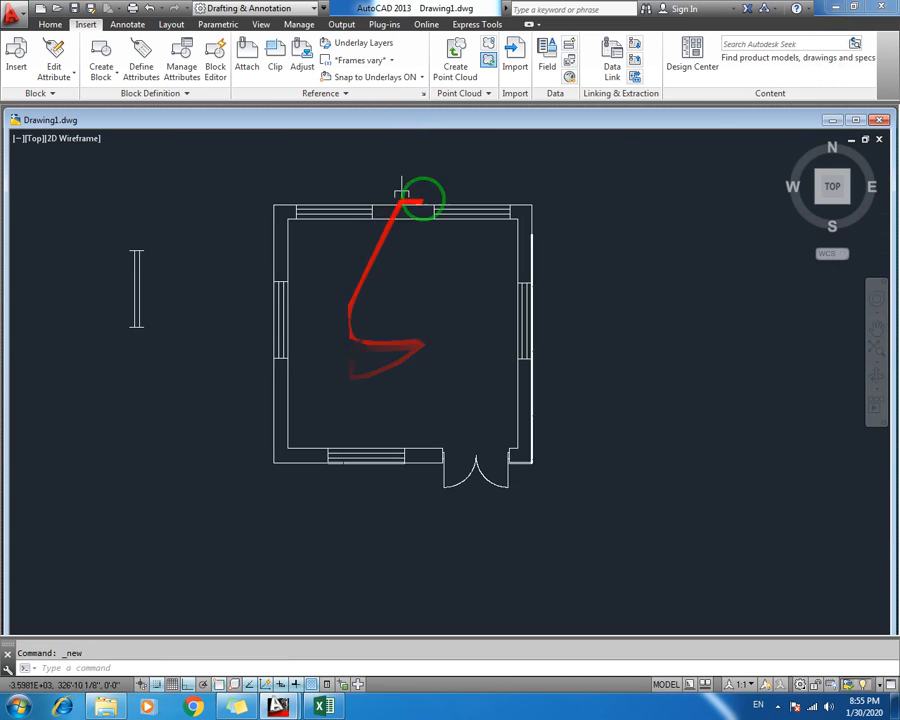
{"action": "left_click", "coordinate": [563, 190]}
{"action": "left_click", "coordinate": [200, 526]}
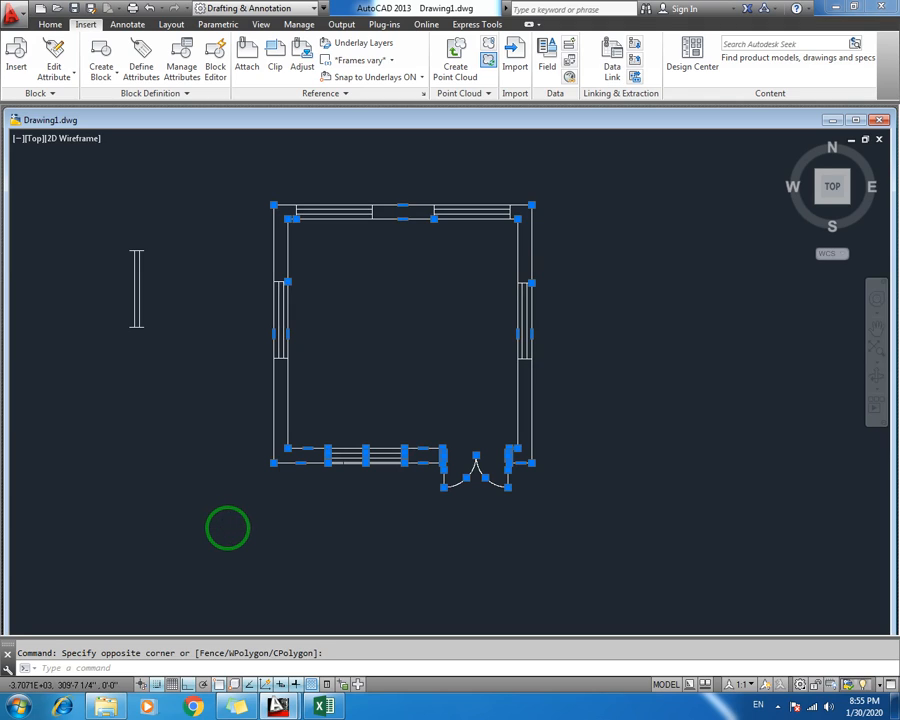
{"action": "key", "text": "ctrl+c"}
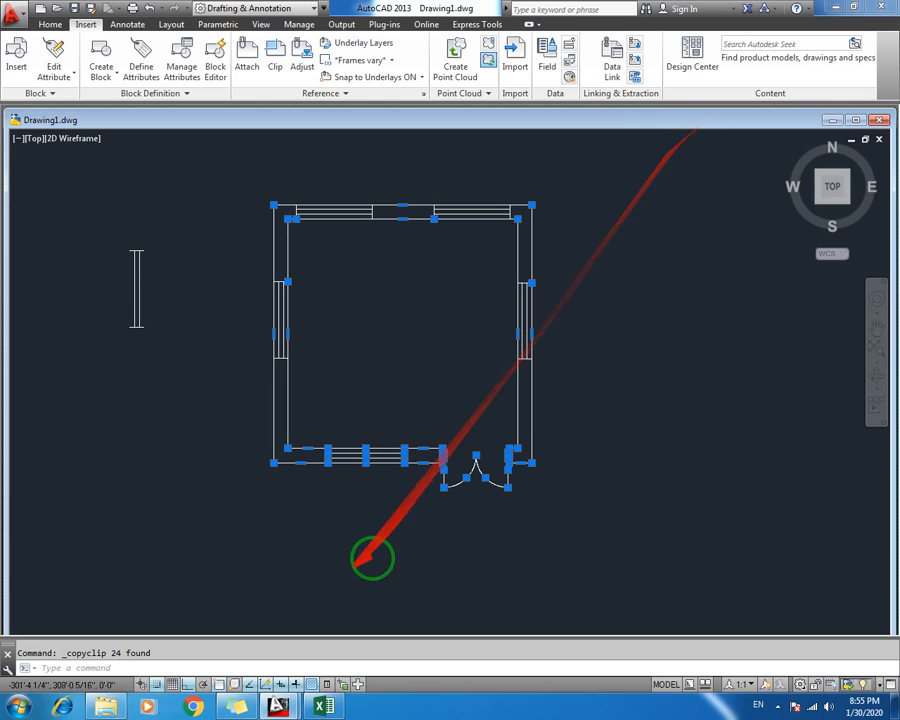
Paste the copied room plan above the inserted window block in Drawing2 and zoom to show all objects
{"action": "left_click", "coordinate": [831, 120]}
{"action": "key", "text": "ctrl+v"}
{"action": "left_click", "coordinate": [855, 172]}
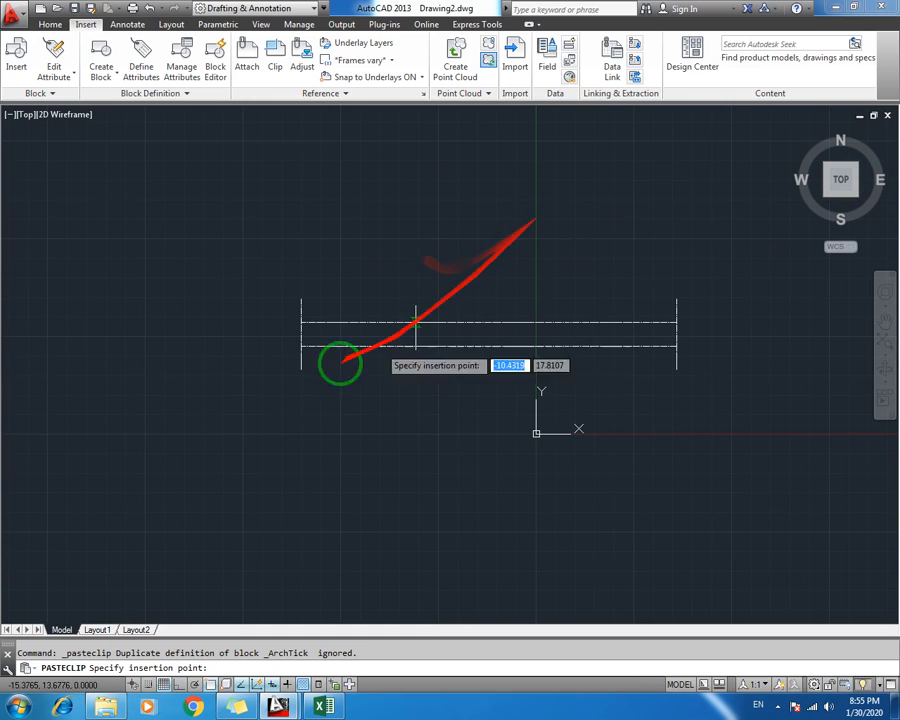
{"action": "scroll", "coordinate": [472, 223], "scroll_direction": "down", "scroll_amount": 2}
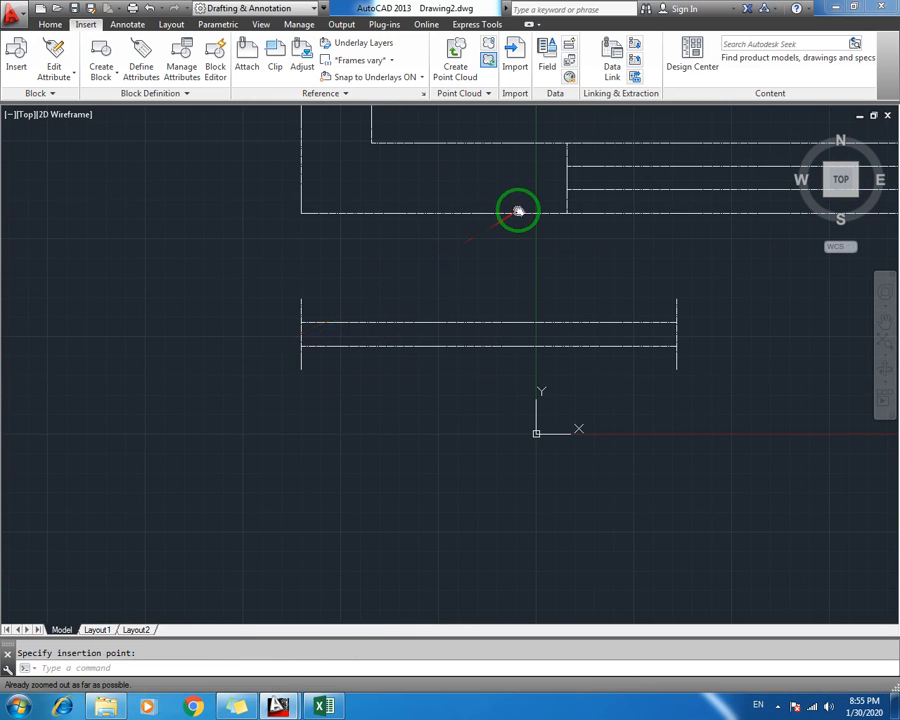
{"action": "middle_click_drag", "start_coordinate": [518, 207], "coordinate": [384, 375]}
{"action": "type", "text": "z"}
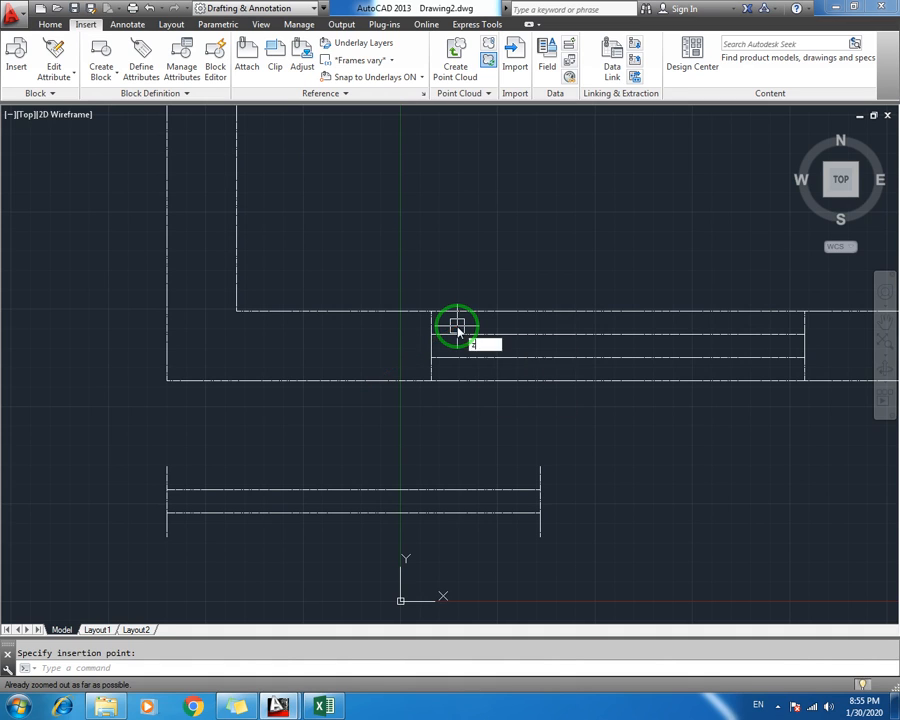
{"action": "key", "text": "Return"}
{"action": "type", "text": "a"}
{"action": "key", "text": "Return"}
{"action": "middle_click_drag", "start_coordinate": [454, 332], "coordinate": [444, 374]}
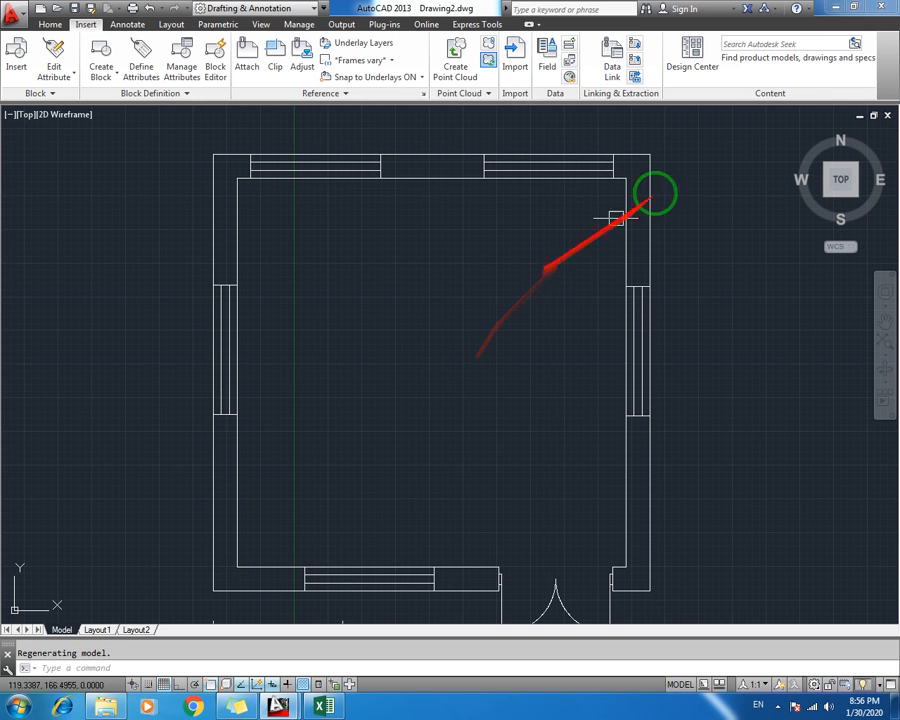
Switch to the Excel command list, review the Block, Insert Block and Write Block rows, and close the workbook and Excel
{"action": "left_click", "coordinate": [322, 707]}
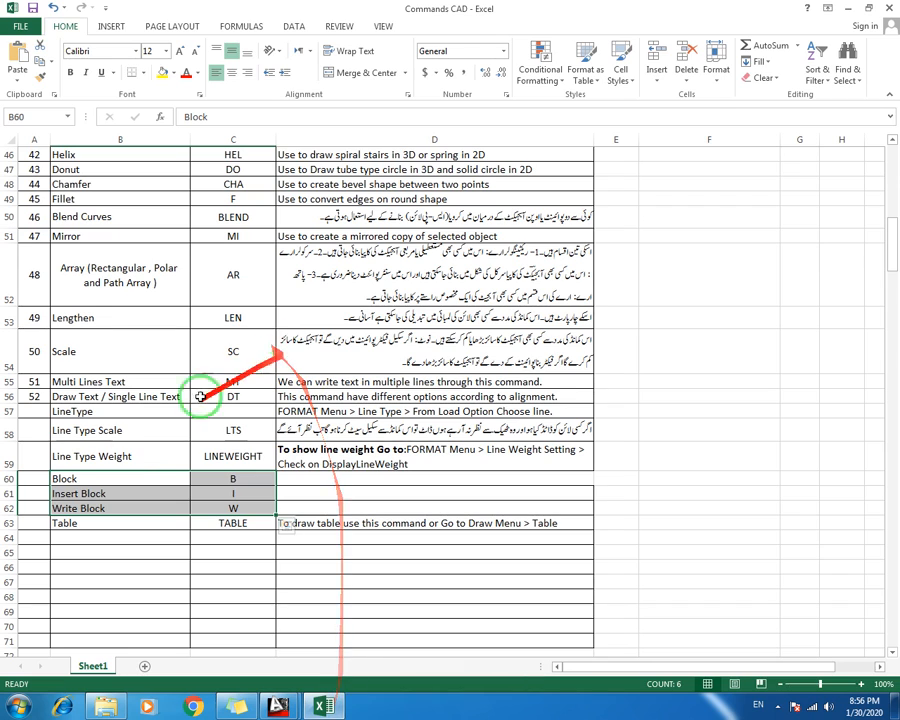
{"action": "left_click_drag", "start_coordinate": [26, 478], "coordinate": [203, 520]}
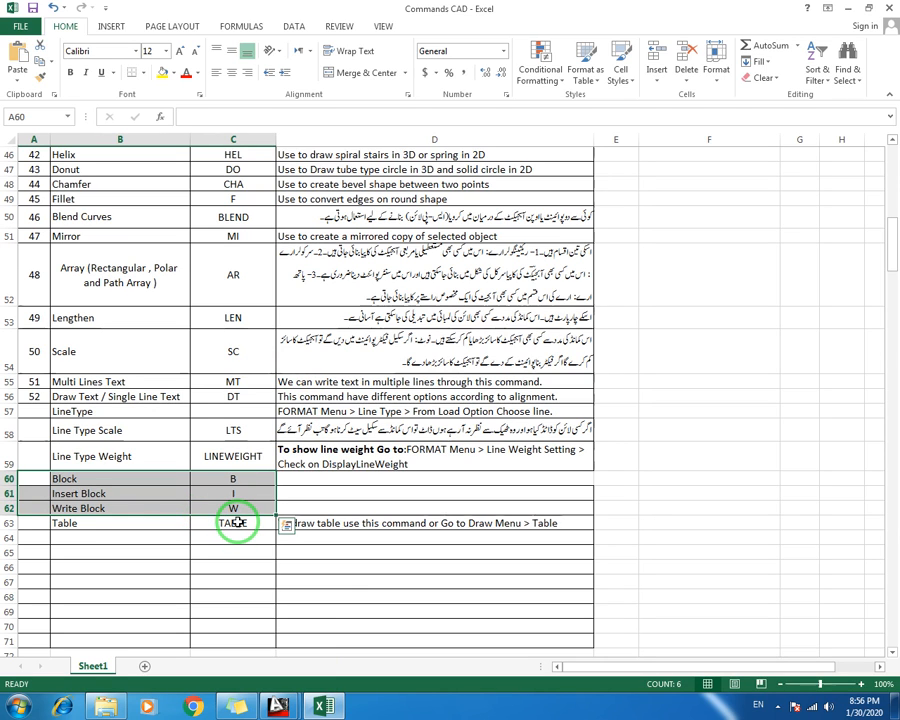
{"action": "key", "text": "ctrl+w"}
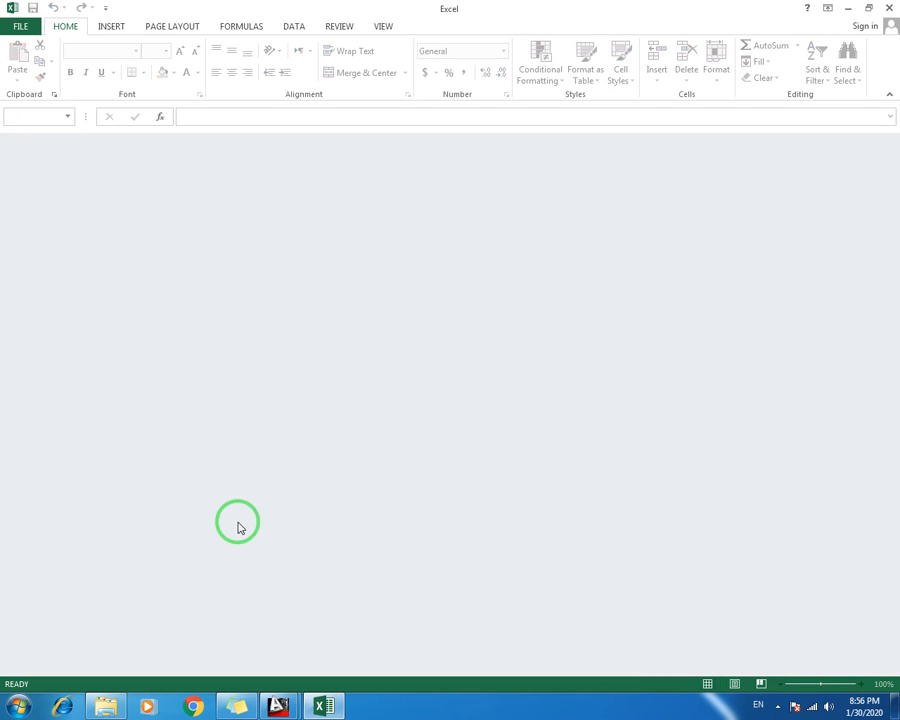
{"action": "left_click", "coordinate": [889, 8]}
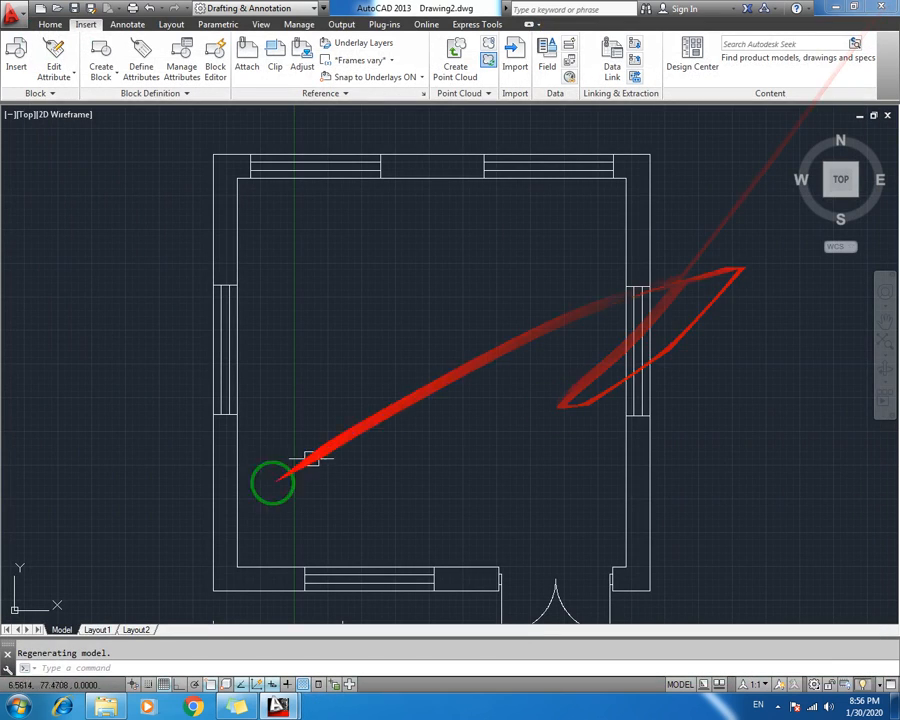